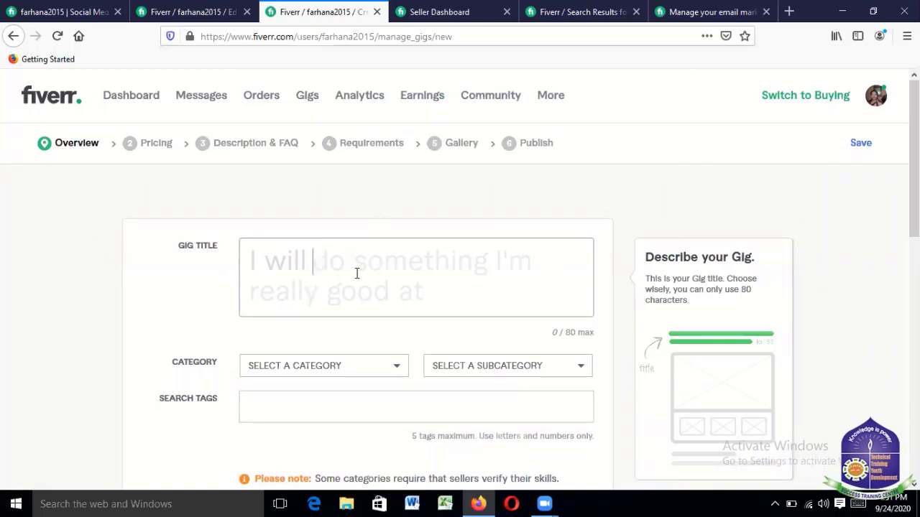
# - Fill in the gig title as "manage your email marketing on mailchimp and gmail", removing the duplicated "I will" from the pasted text
pyautogui.hotkey('ctrl', 'v')
pyautogui.scroll(2, 386, 273)
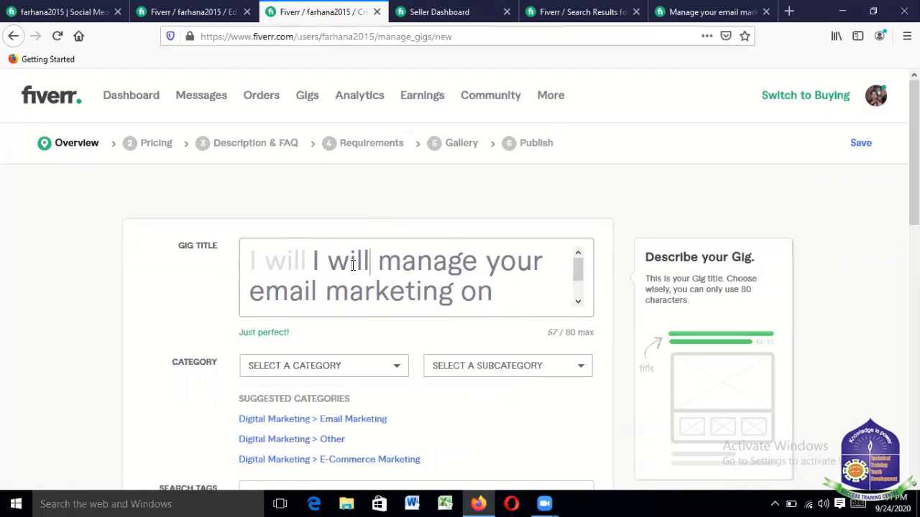
pyautogui.moveTo(352, 265); pyautogui.dragTo(314, 265)
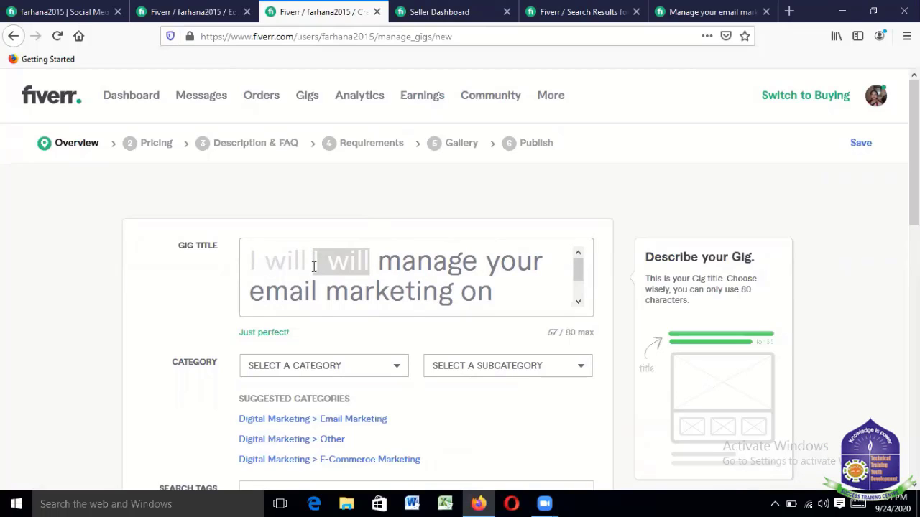
pyautogui.press('BackSpace')
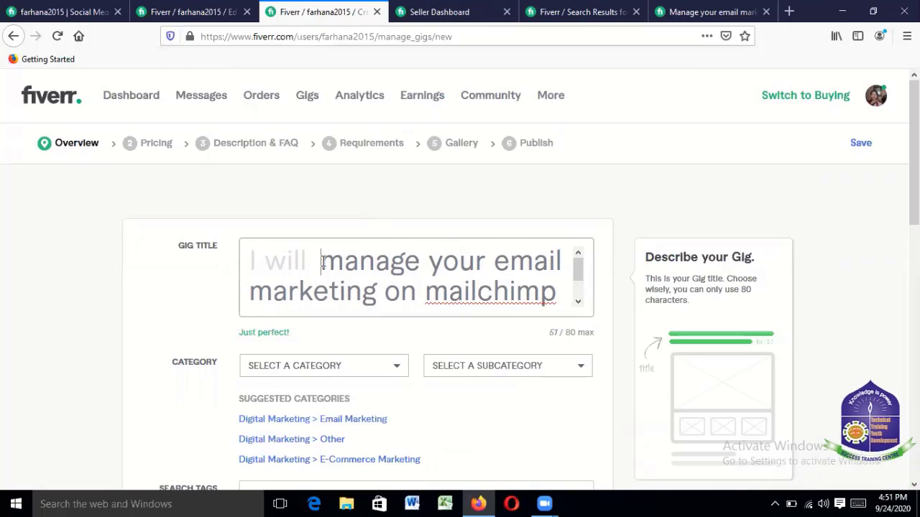
pyautogui.press('Delete')
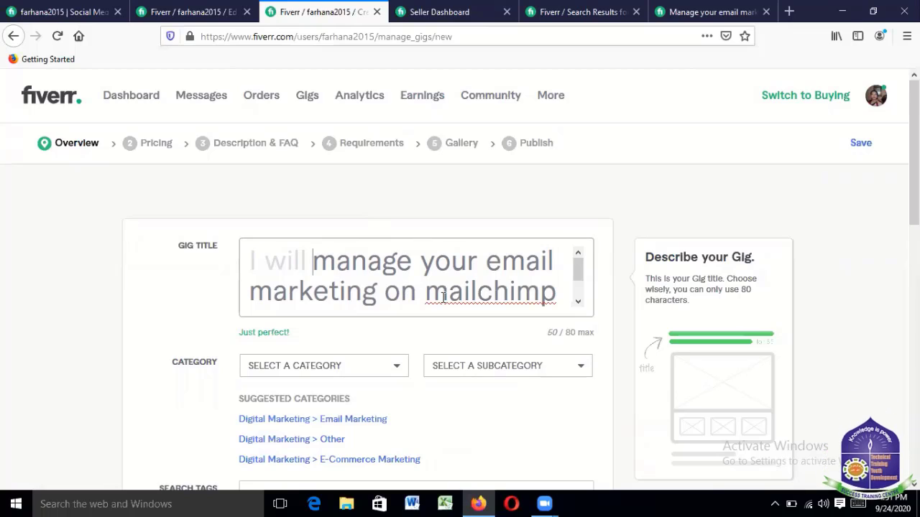
pyautogui.hotkey('ctrl', 'End')
pyautogui.write('and gmail')
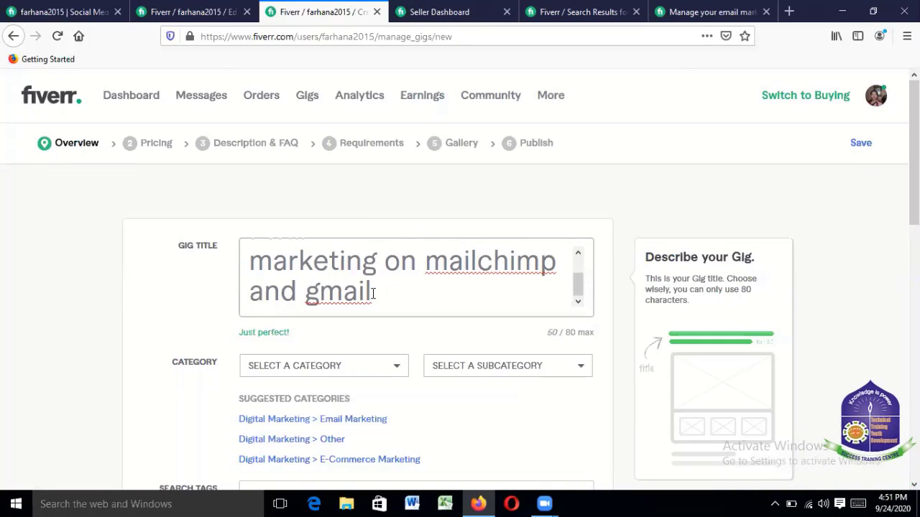
pyautogui.scroll(1, 385, 290)
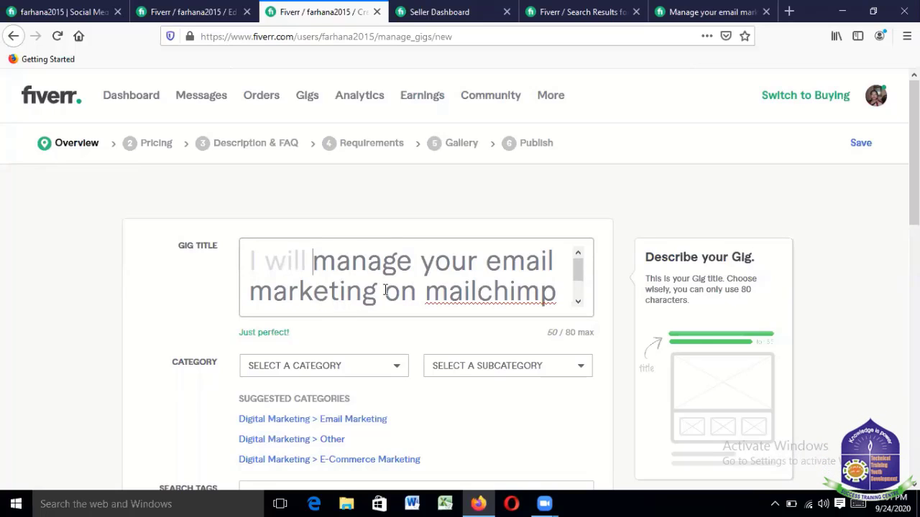
pyautogui.scroll(-1, 386, 290)
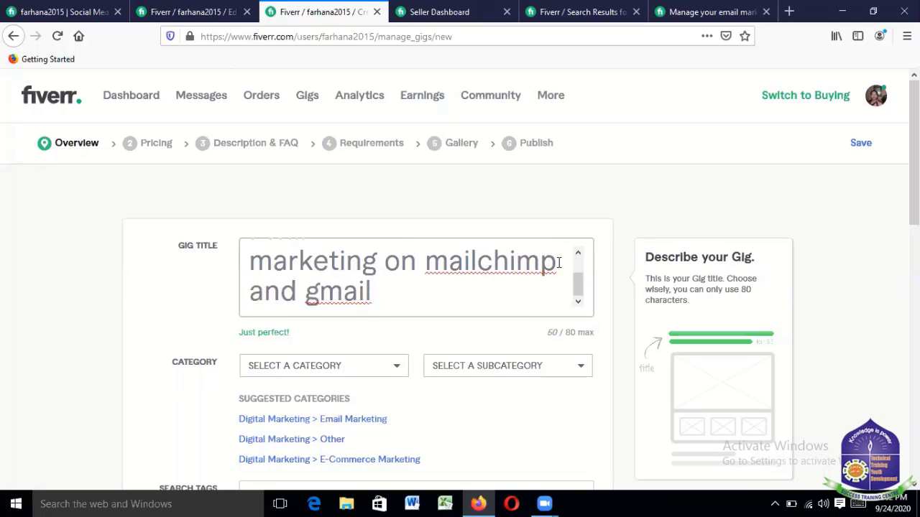
# - Swap the two platform names in the gig title so it ends with "on gmail and mailchimp"
pyautogui.moveTo(556, 260); pyautogui.dragTo(480, 257)
pyautogui.press('BackSpace')
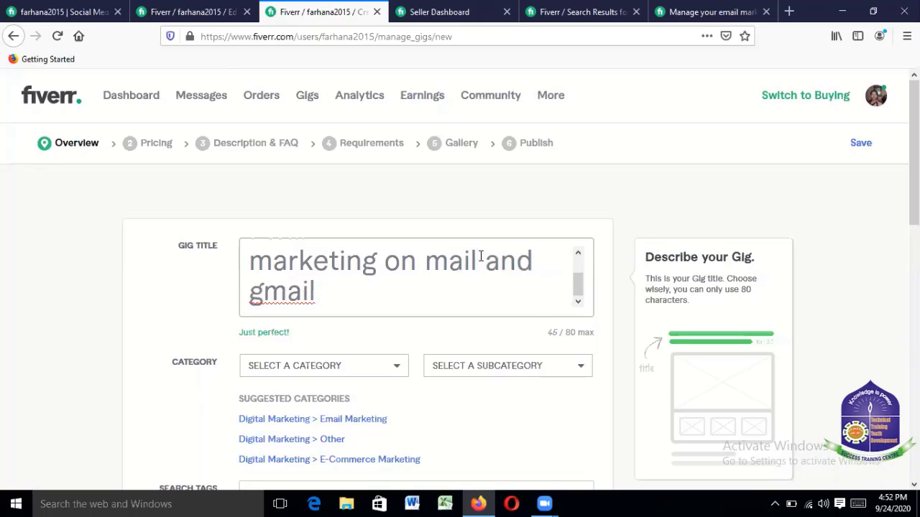
pyautogui.click(425, 262)
pyautogui.write('g')
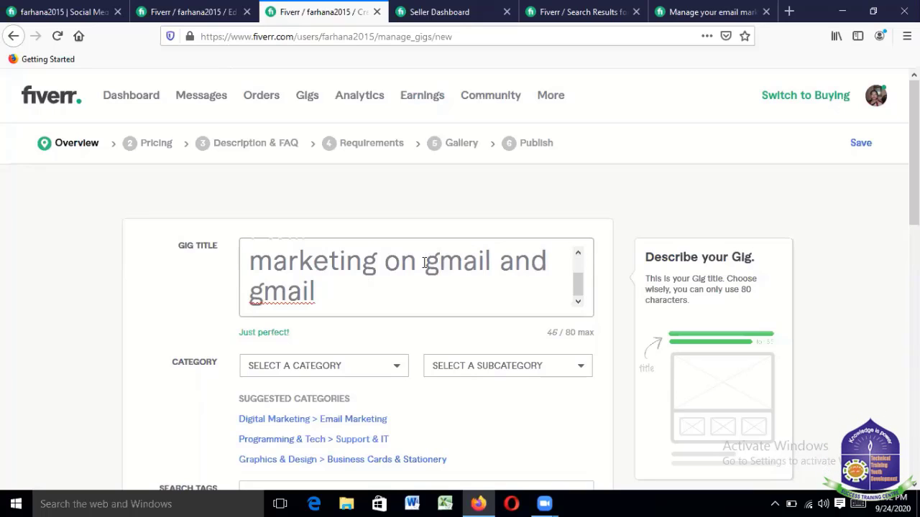
pyautogui.moveTo(316, 294); pyautogui.dragTo(224, 289)
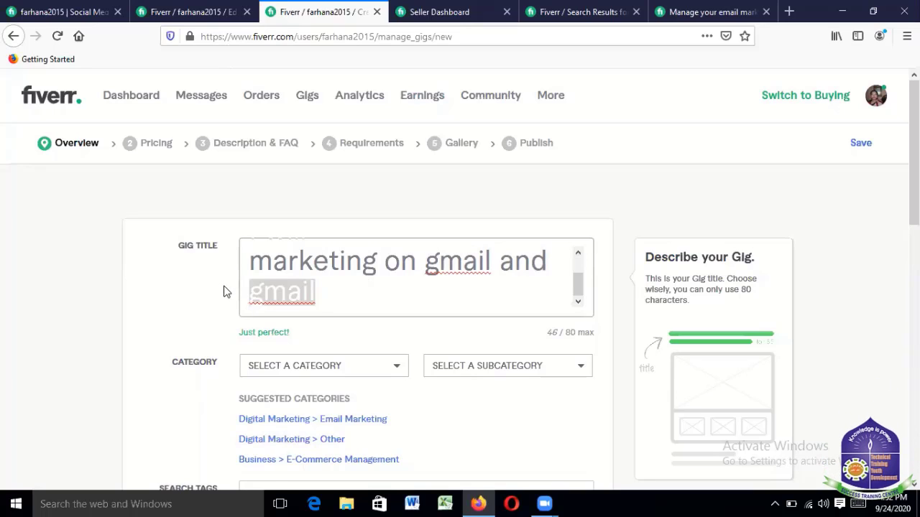
pyautogui.write('ma')
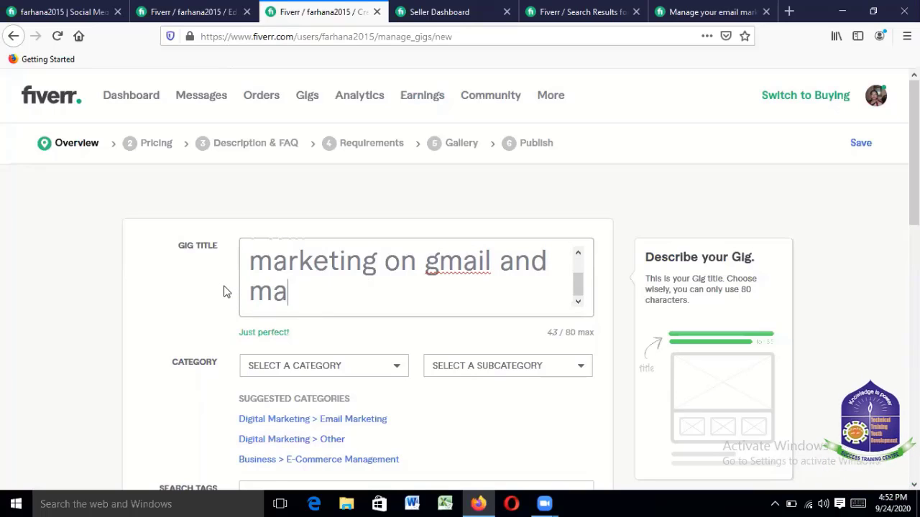
pyautogui.write('ilch')
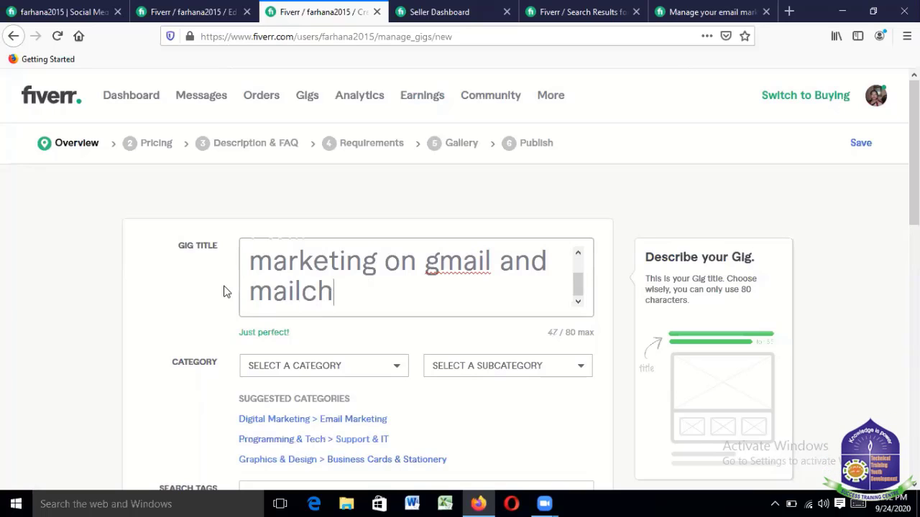
pyautogui.write('imp')
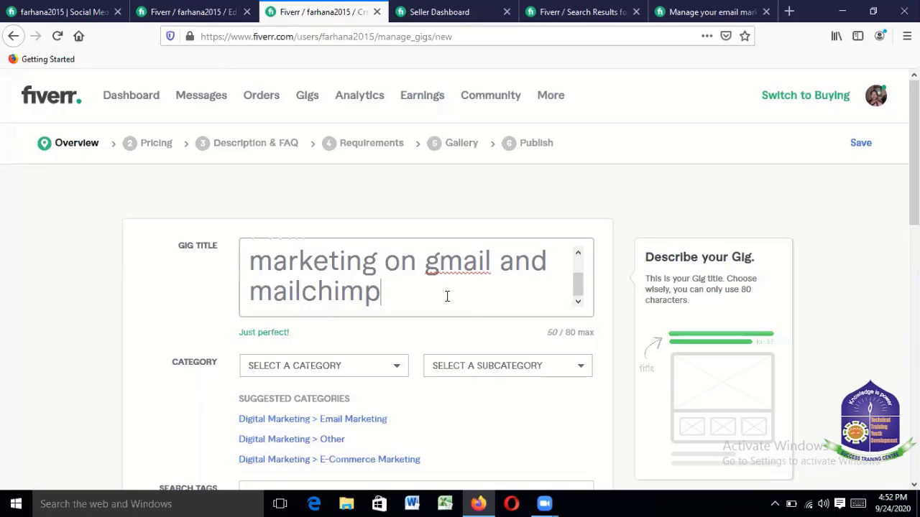
# - Review the full wording of the gig title from start to end
pyautogui.scroll(2, 446, 296)
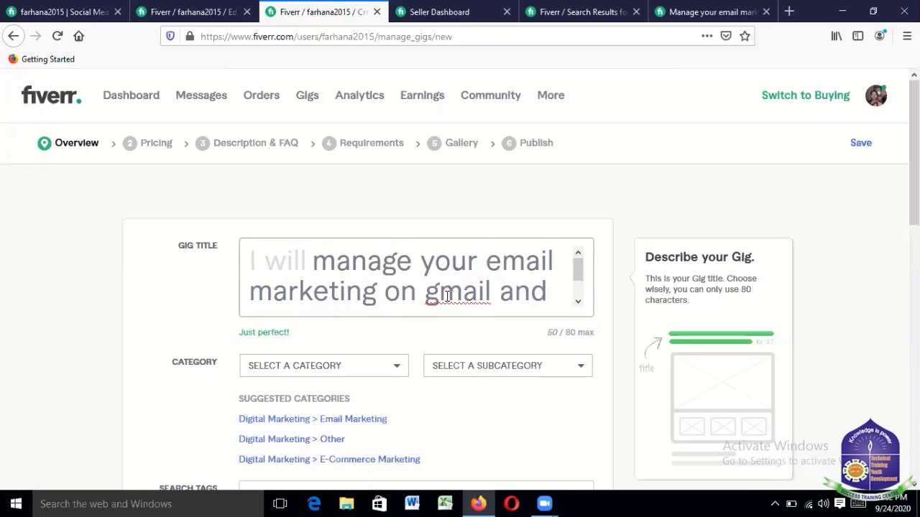
pyautogui.scroll(-2, 446, 295)
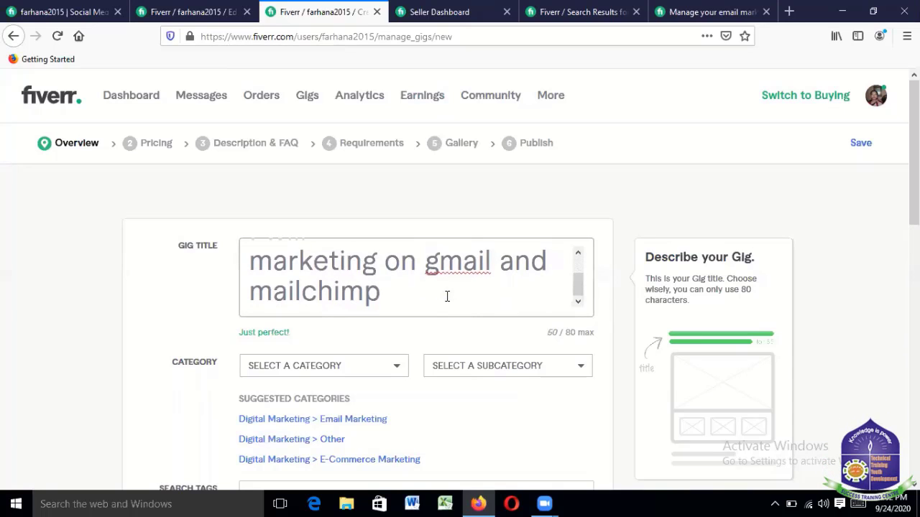
pyautogui.scroll(2, 447, 296)
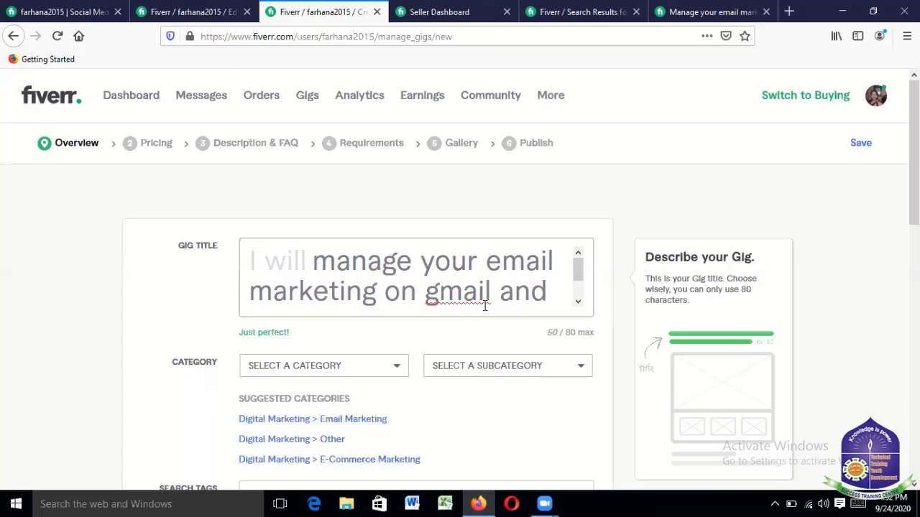
pyautogui.scroll(-2, 485, 314)
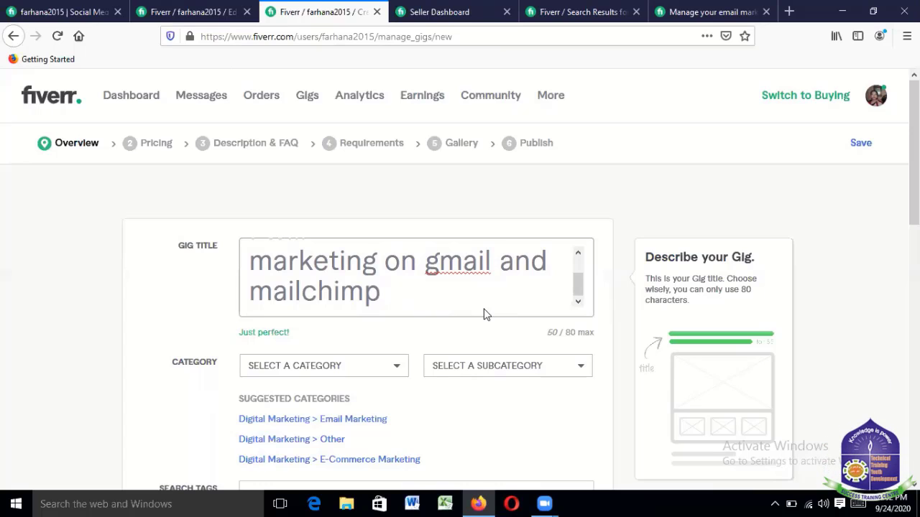
pyautogui.scroll(2, 496, 303)
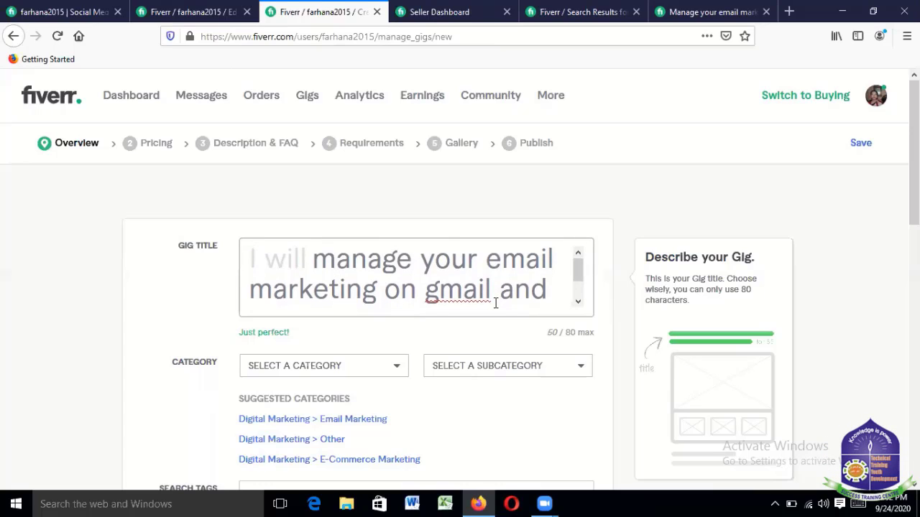
pyautogui.scroll(-2, 495, 302)
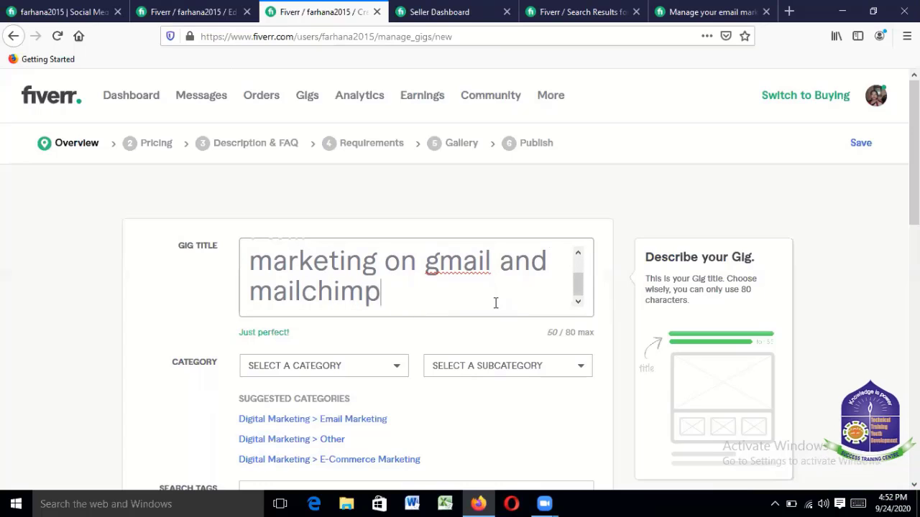
pyautogui.scroll(2, 495, 303)
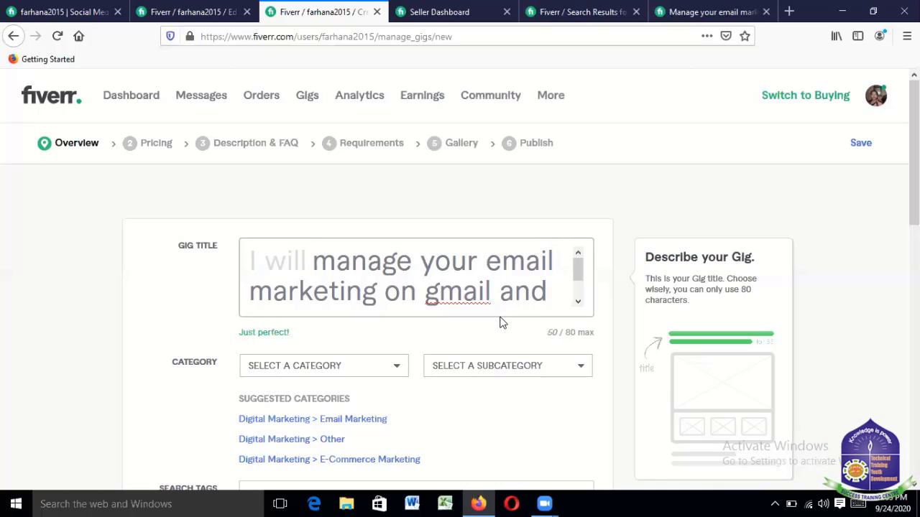
# - Set the gig's main category to Digital Marketing
pyautogui.scroll(-3, 500, 323)
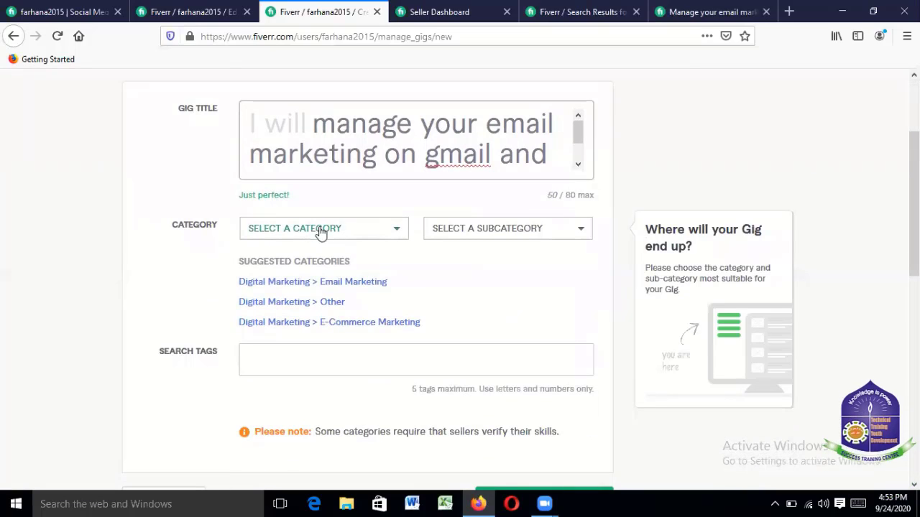
pyautogui.click(396, 232)
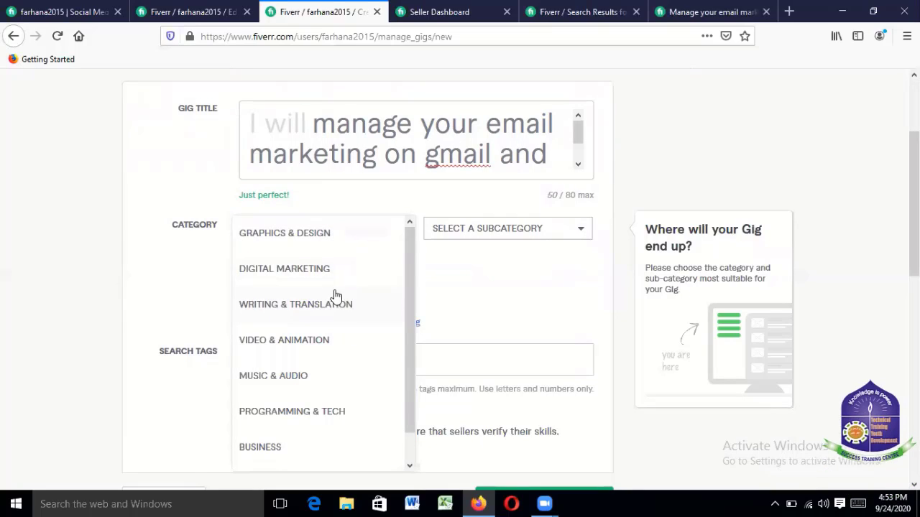
pyautogui.scroll(-1, 359, 301)
pyautogui.scroll(-3, 359, 302)
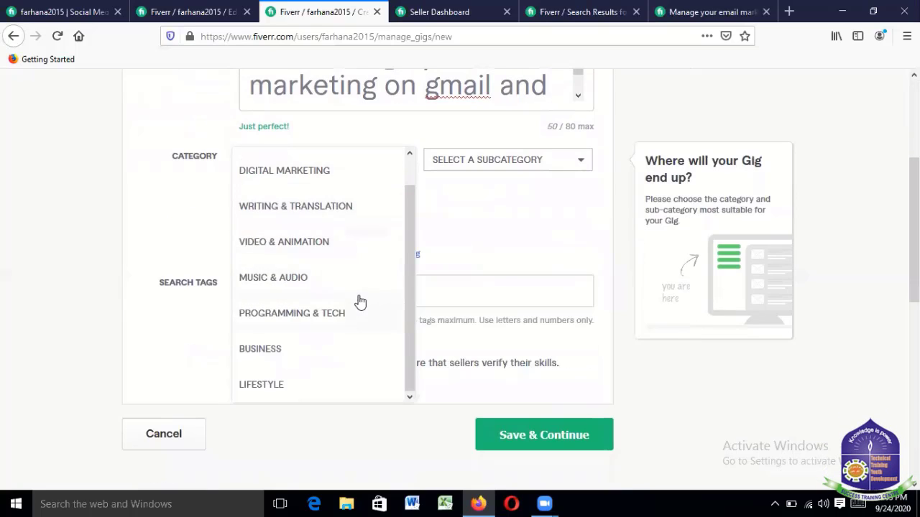
pyautogui.scroll(1, 360, 305)
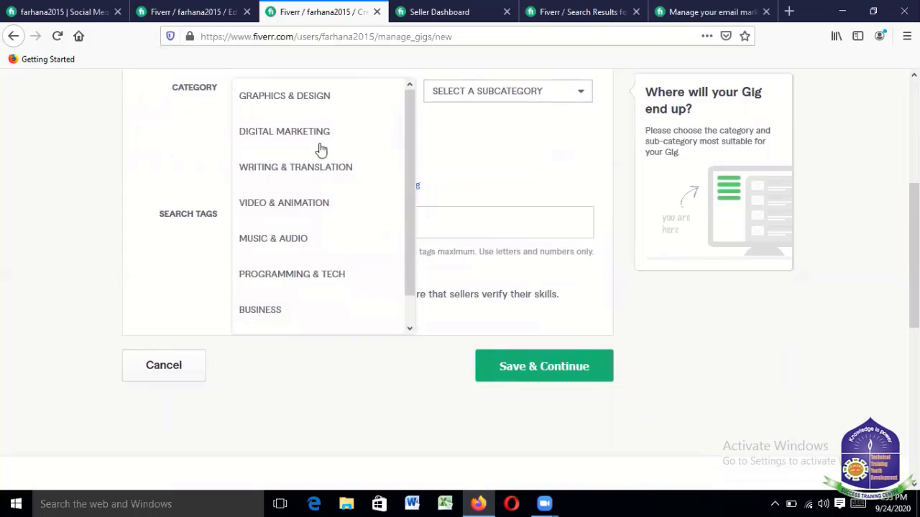
pyautogui.scroll(-1, 343, 241)
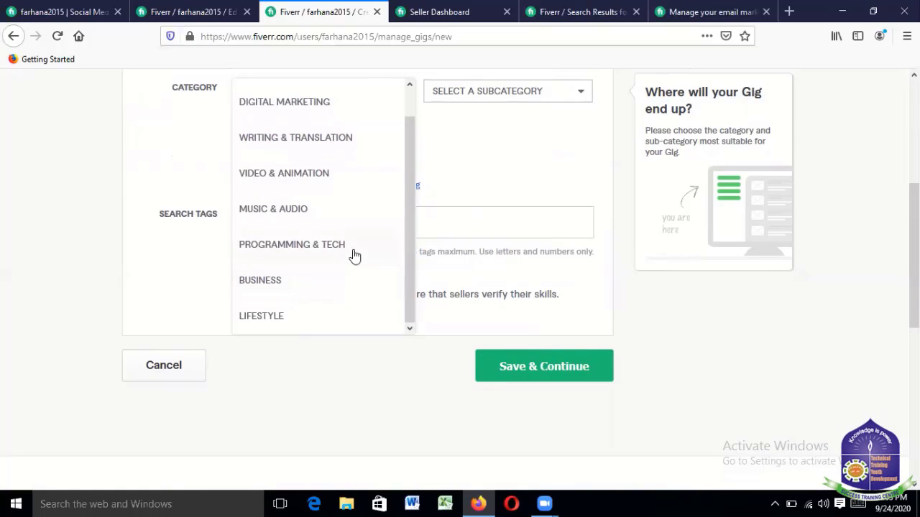
pyautogui.scroll(1, 349, 209)
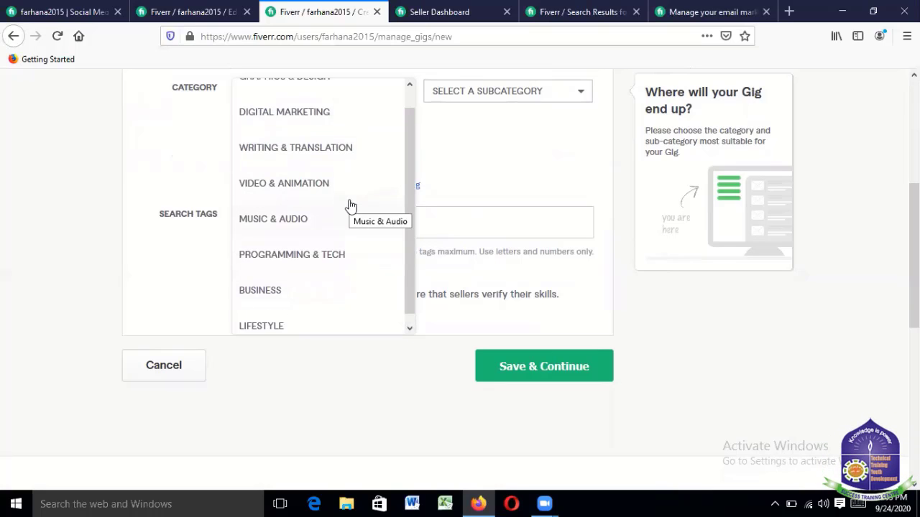
pyautogui.scroll(2, 478, 211)
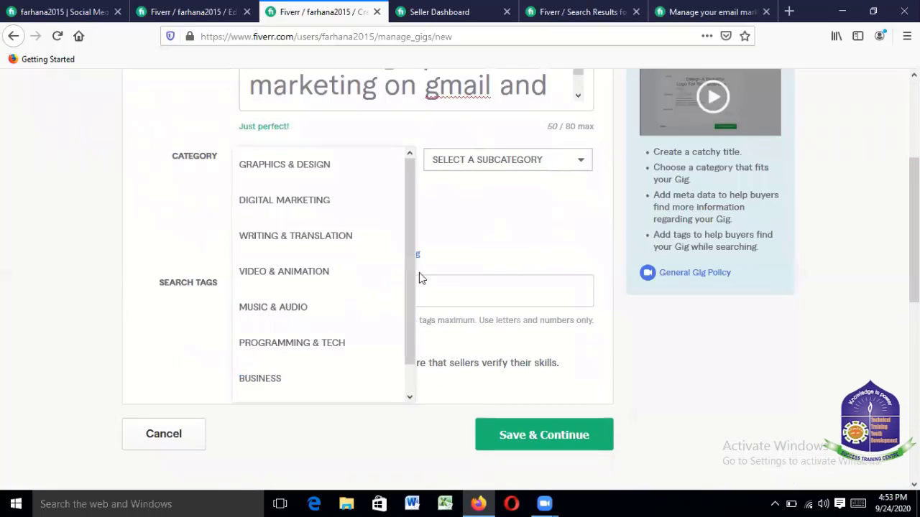
pyautogui.click(317, 204)
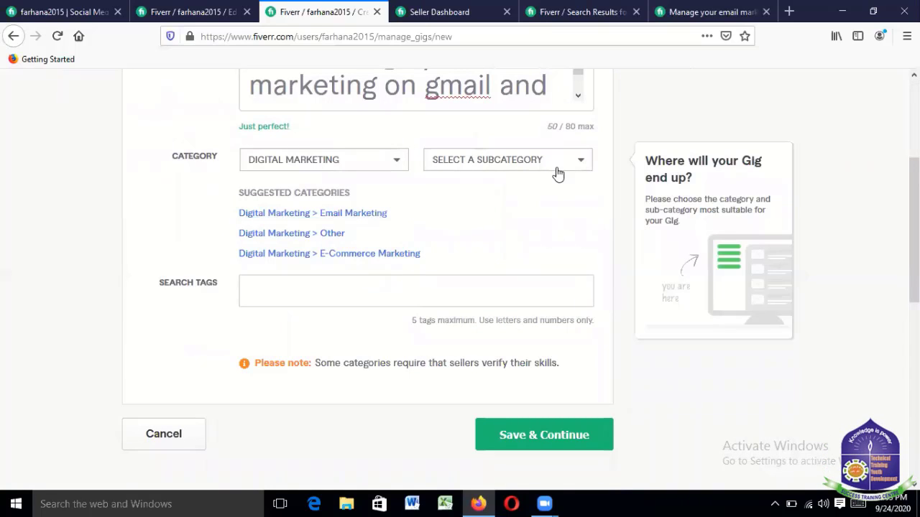
# - Choose Email Marketing as the gig's subcategory
pyautogui.click(582, 164)
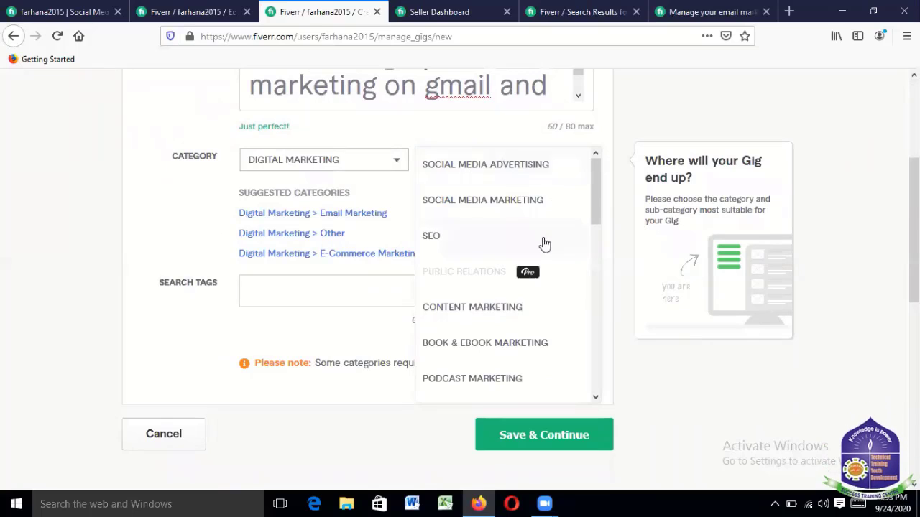
pyautogui.scroll(-2, 537, 277)
pyautogui.scroll(-1, 537, 277)
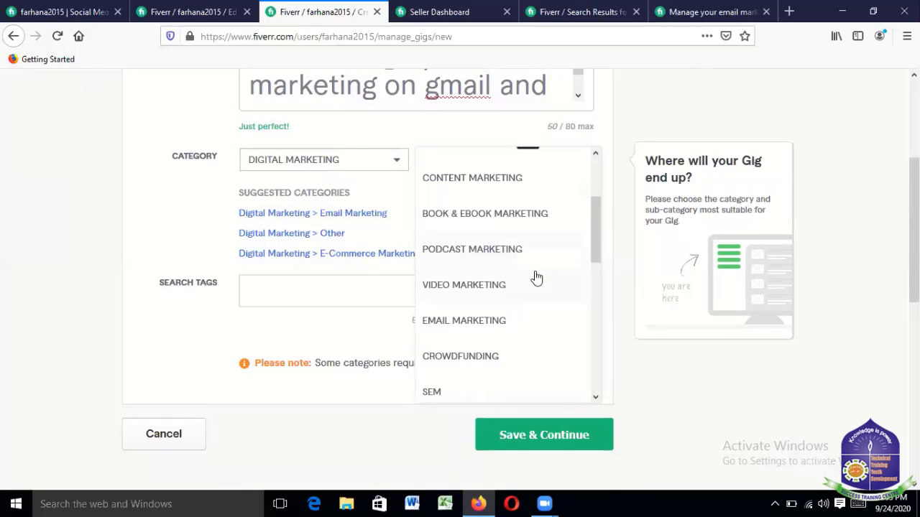
pyautogui.click(474, 321)
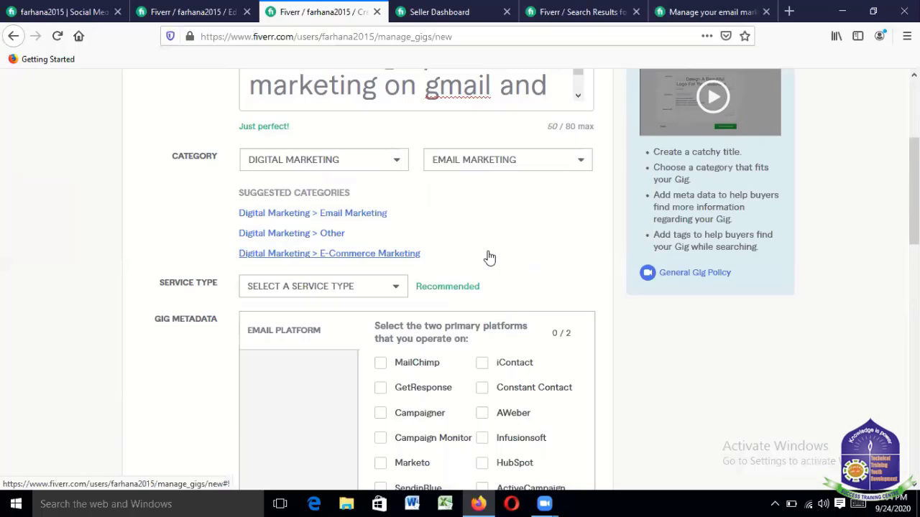
# - Set the gig's service type to Audience Development
pyautogui.moveTo(396, 289)
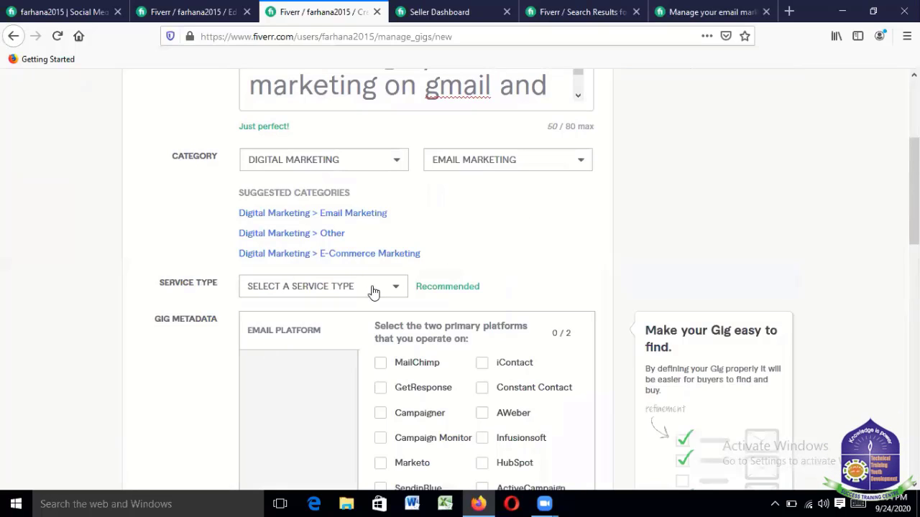
pyautogui.click(395, 292)
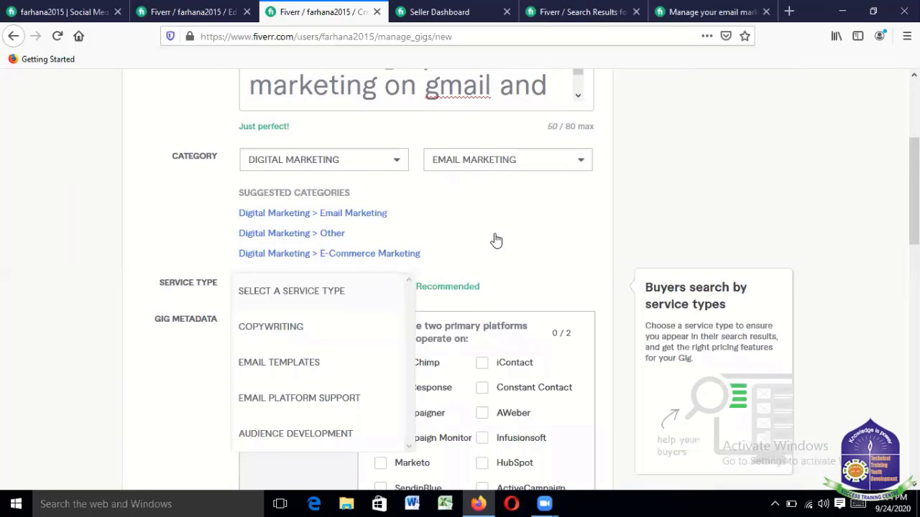
pyautogui.scroll(-3, 492, 239)
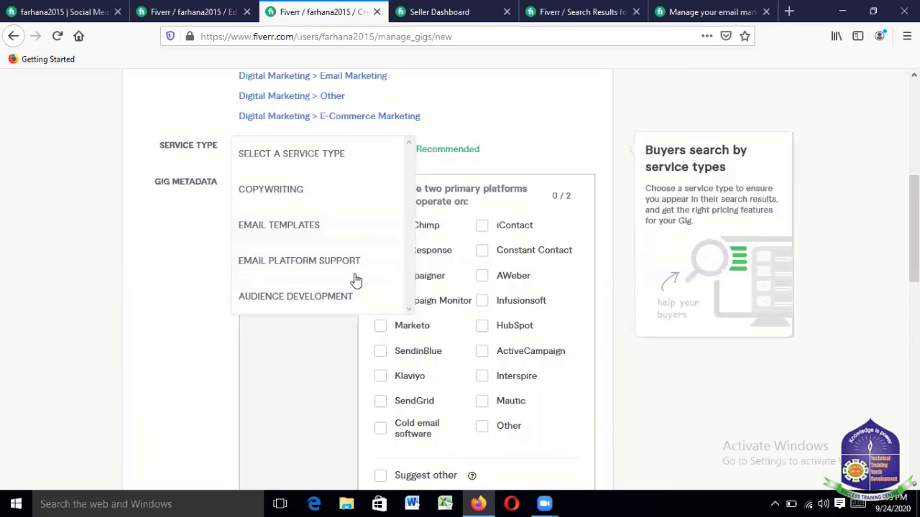
pyautogui.click(334, 298)
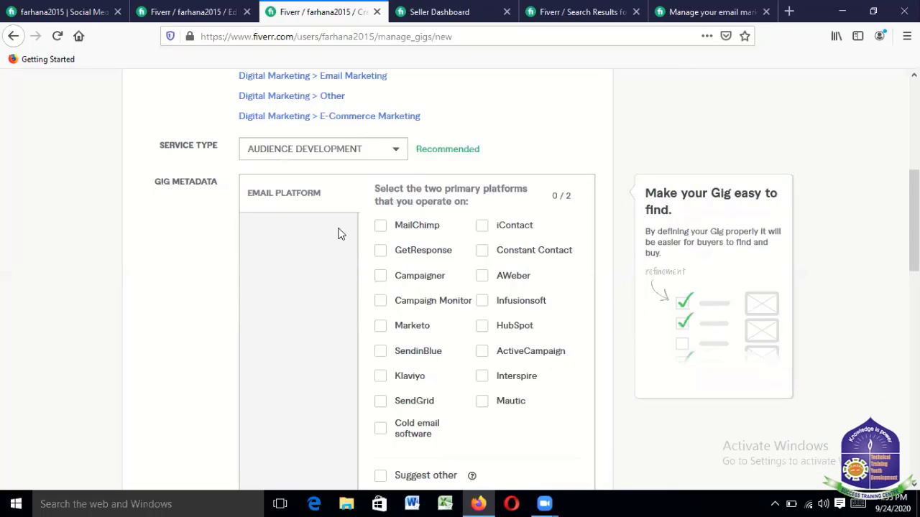
# - Select MailChimp and ActiveCampaign as the two primary email platforms in the gig metadata
pyautogui.click(380, 227)
pyautogui.scroll(-4, 518, 380)
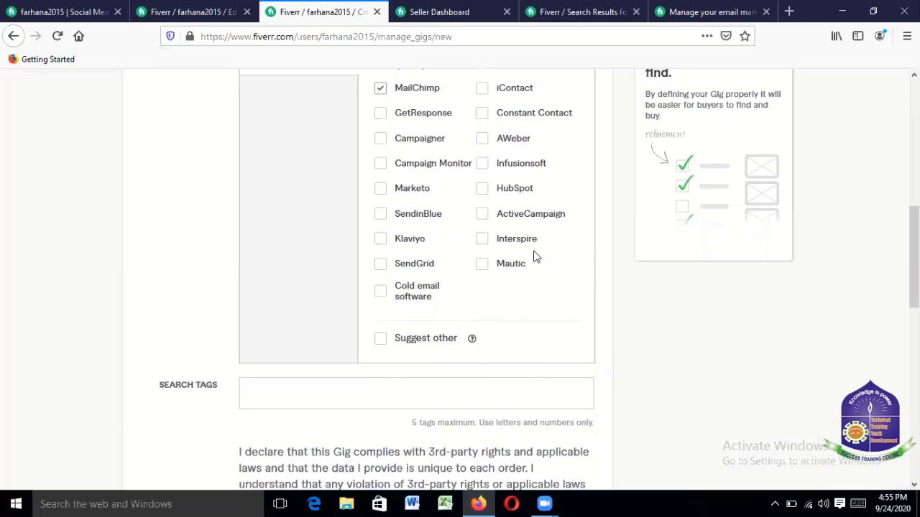
pyautogui.scroll(2, 541, 302)
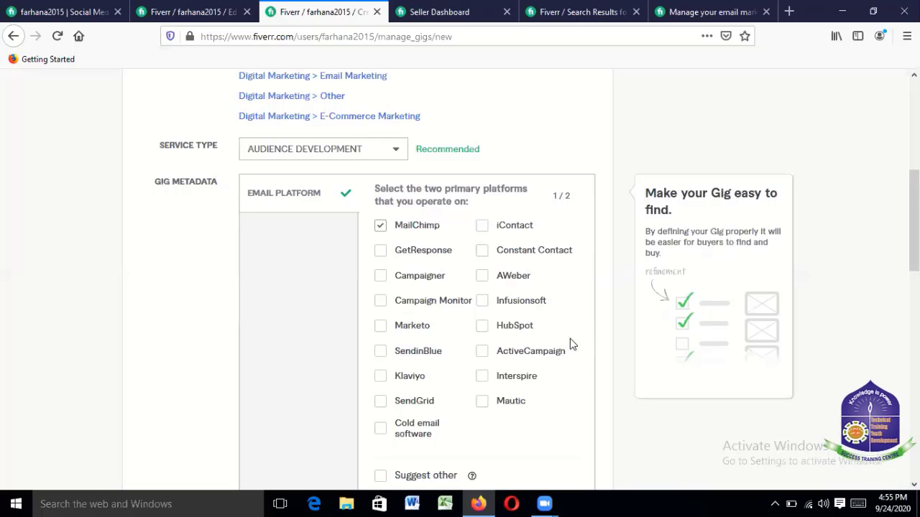
pyautogui.scroll(-1, 570, 343)
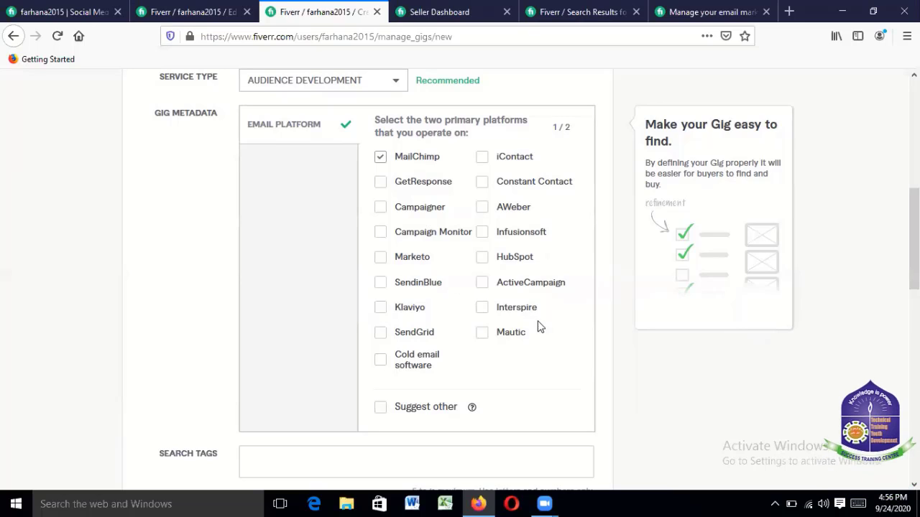
pyautogui.click(482, 285)
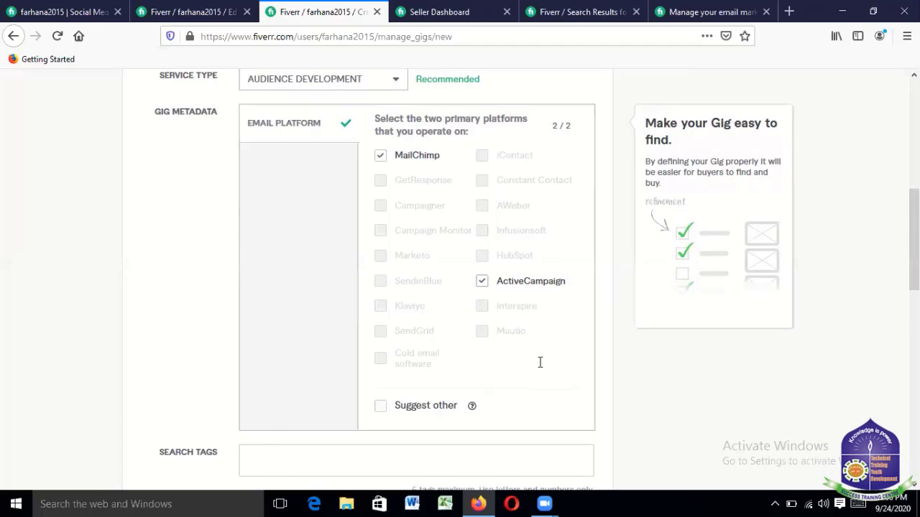
# - Add "gmail marketing" as the first search tag of the gig
pyautogui.scroll(-2, 540, 362)
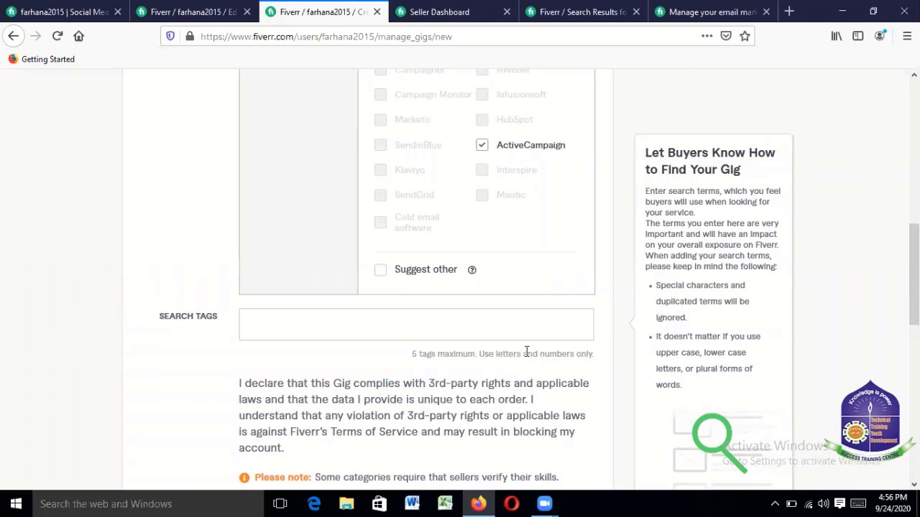
pyautogui.click(290, 331)
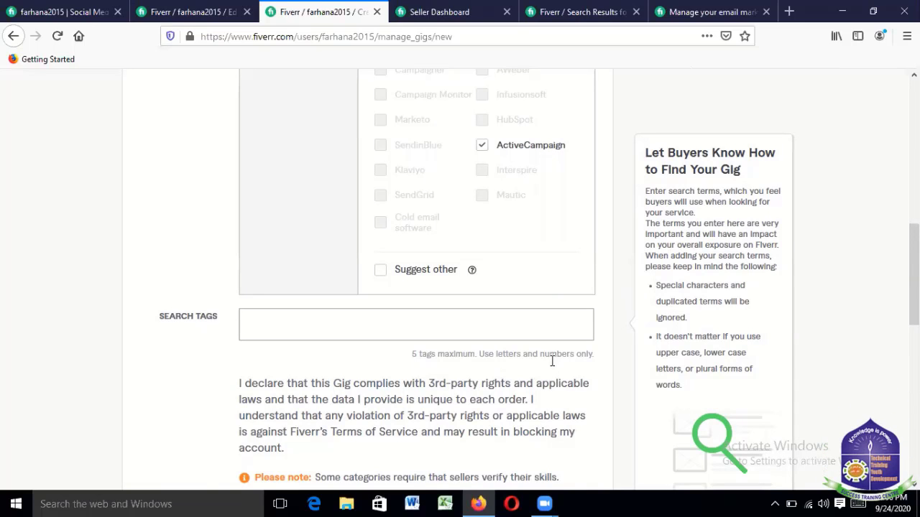
pyautogui.scroll(-2, 552, 361)
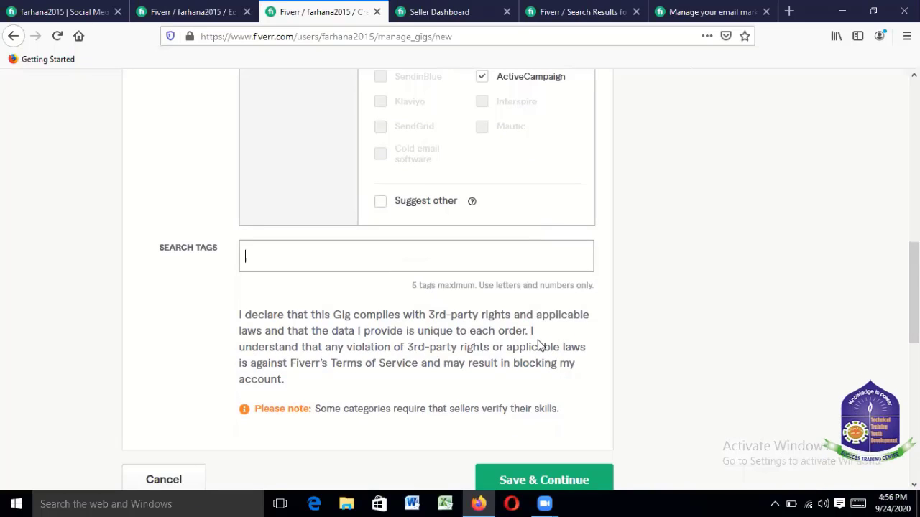
pyautogui.write('gm')
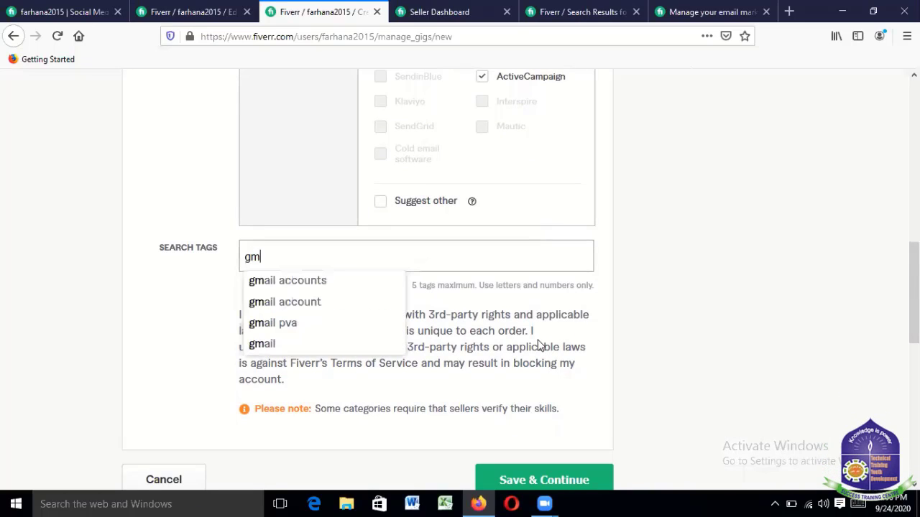
pyautogui.write('ail ma')
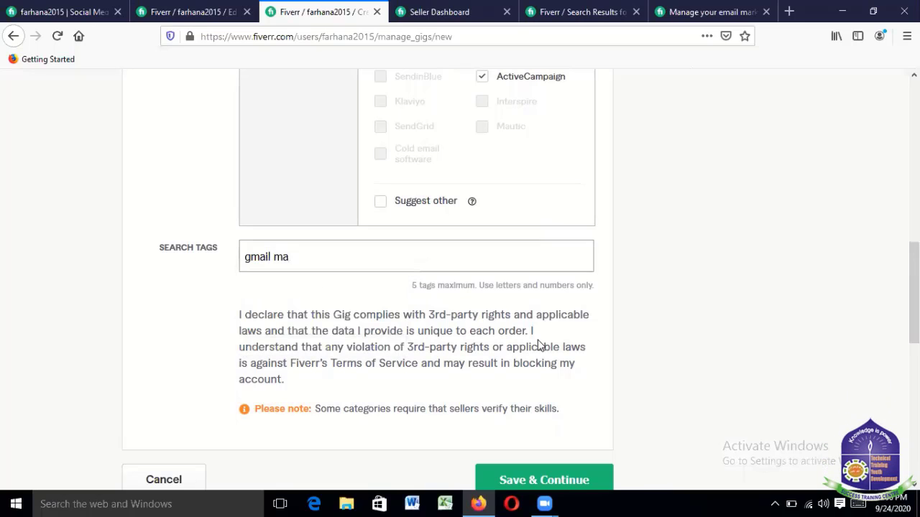
pyautogui.write('rketing')
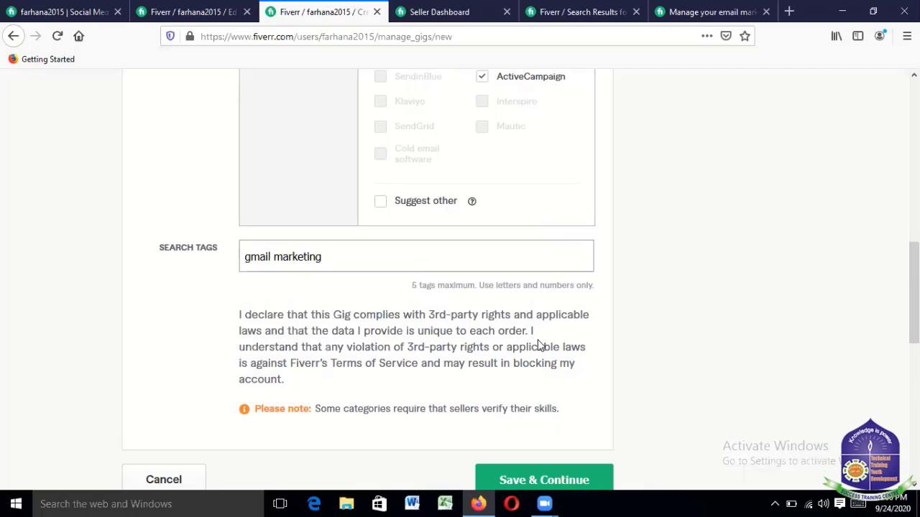
pyautogui.click(278, 247)
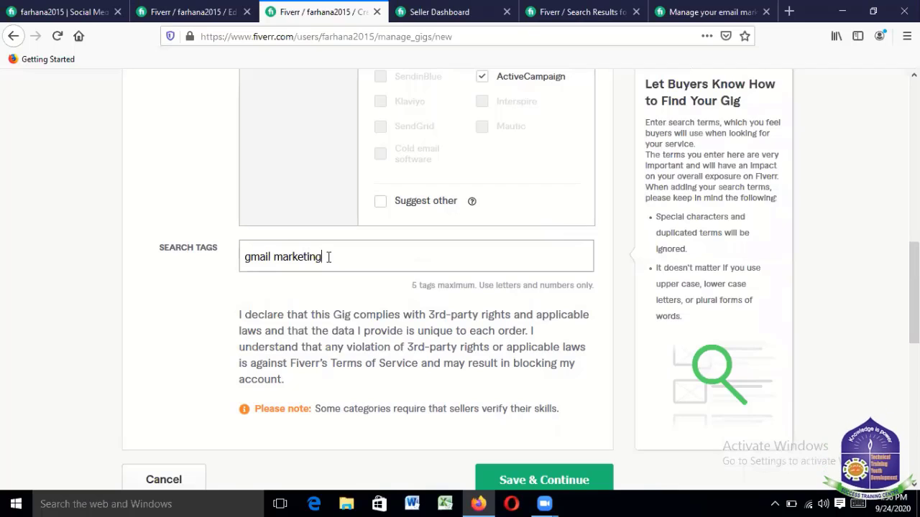
pyautogui.press('Return')
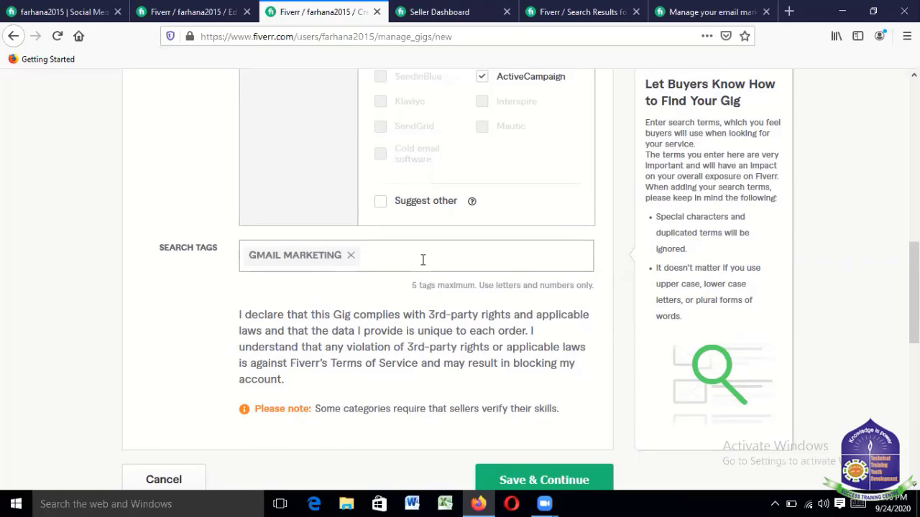
# - Add the suggested tags "email list" and "email campaign" to the gig's search tags
pyautogui.write('e')
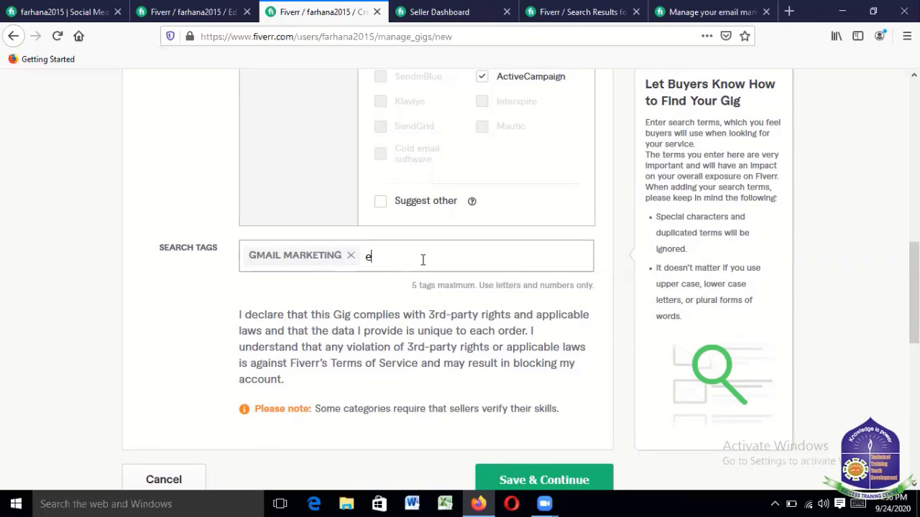
pyautogui.write('mail')
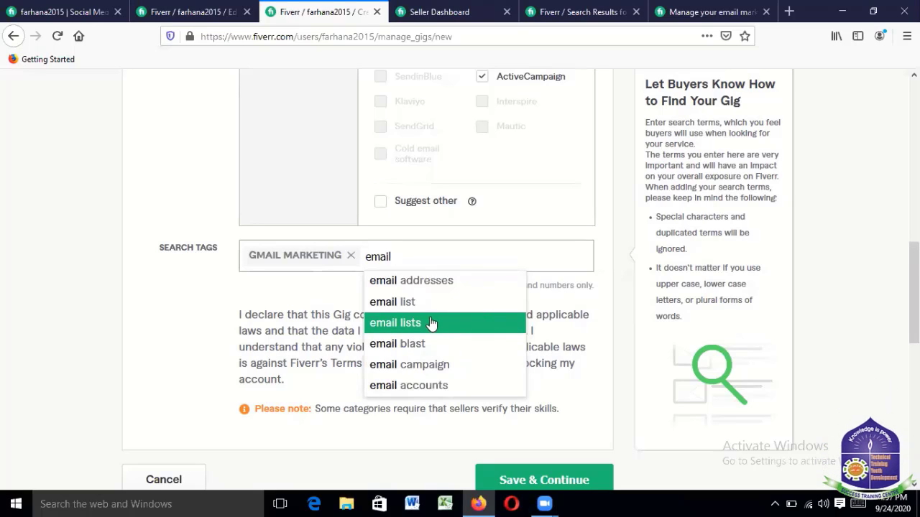
pyautogui.click(408, 305)
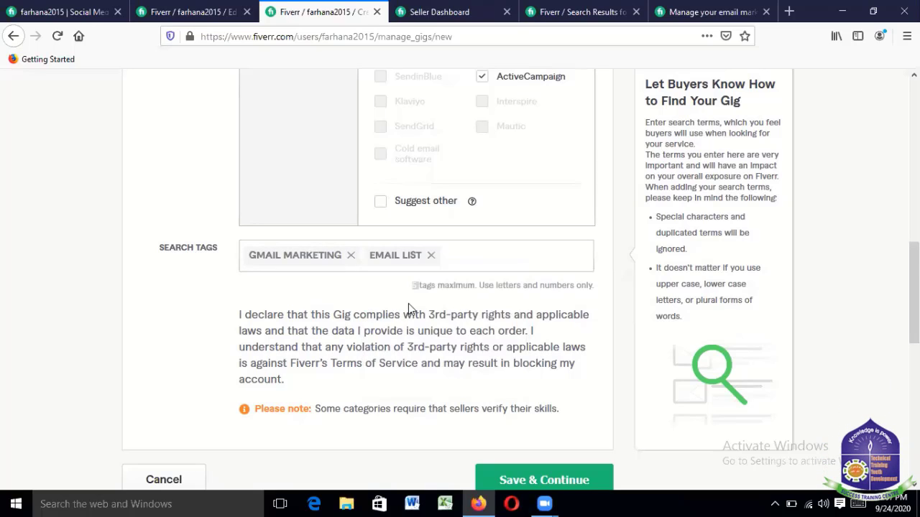
pyautogui.click(454, 258)
pyautogui.write('em')
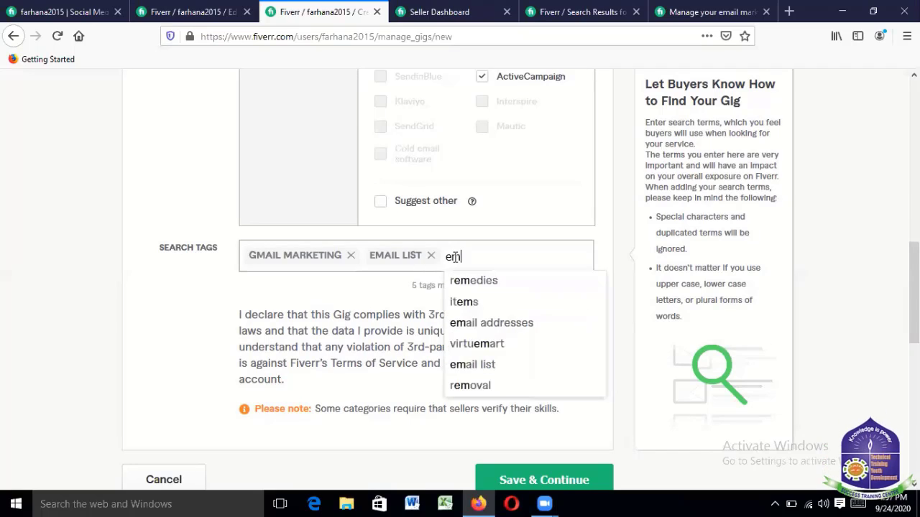
pyautogui.write('ail')
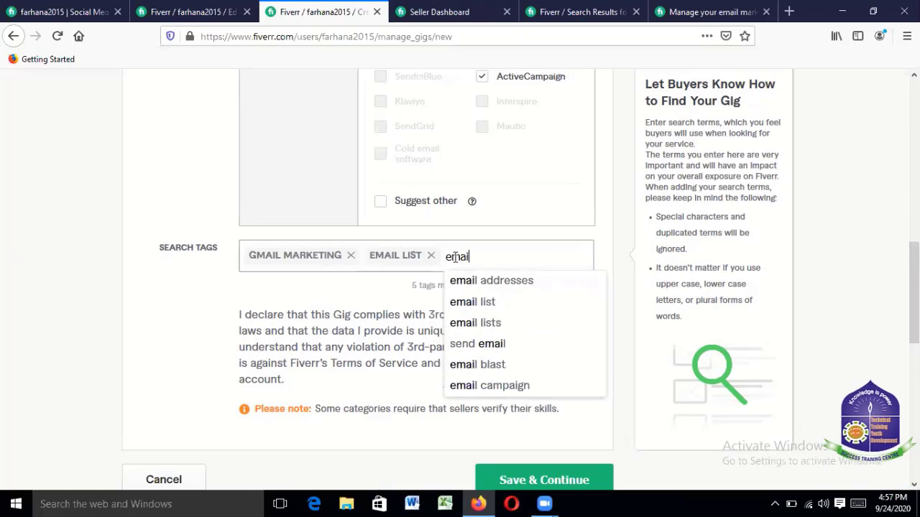
pyautogui.click(514, 386)
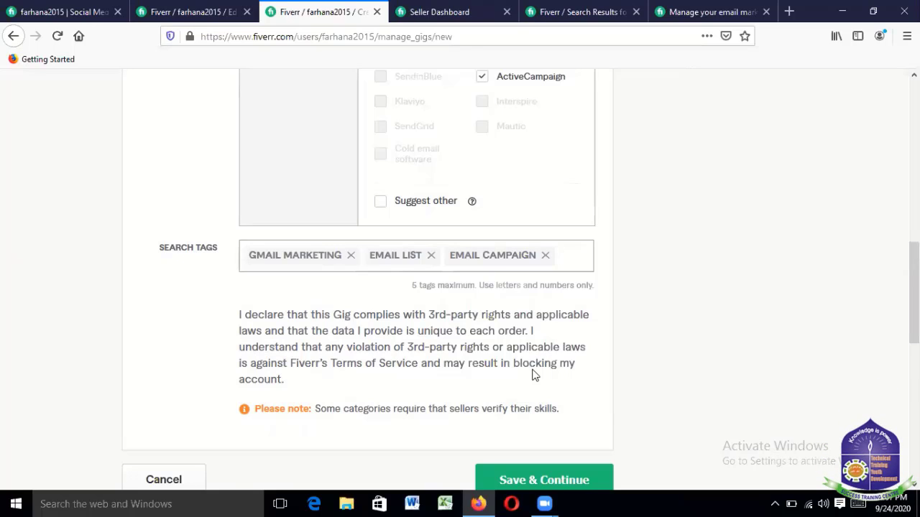
# - Add "mailchimp" as the fourth search tag of the gig
pyautogui.write('mai')
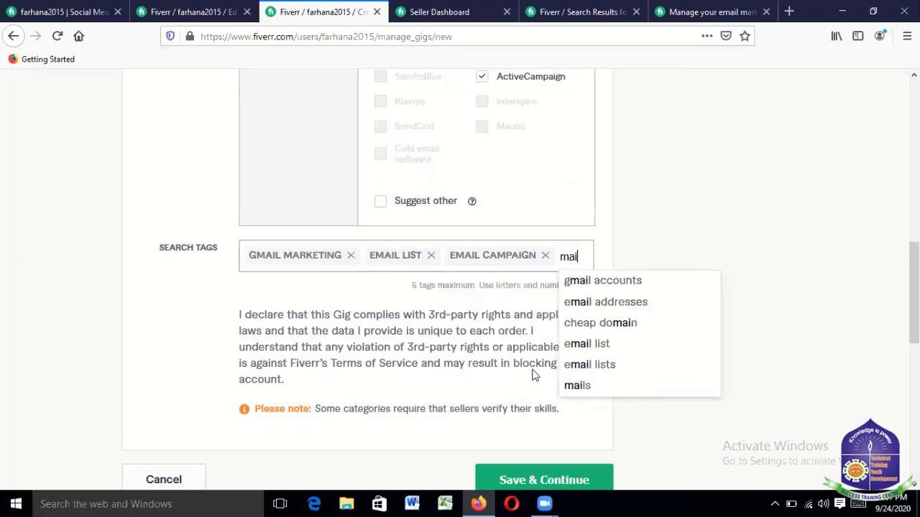
pyautogui.write('l')
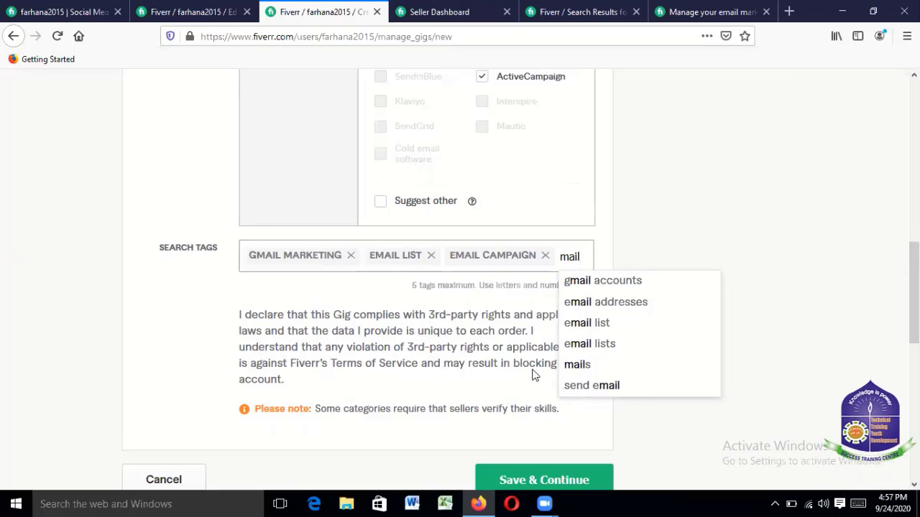
pyautogui.write('ch')
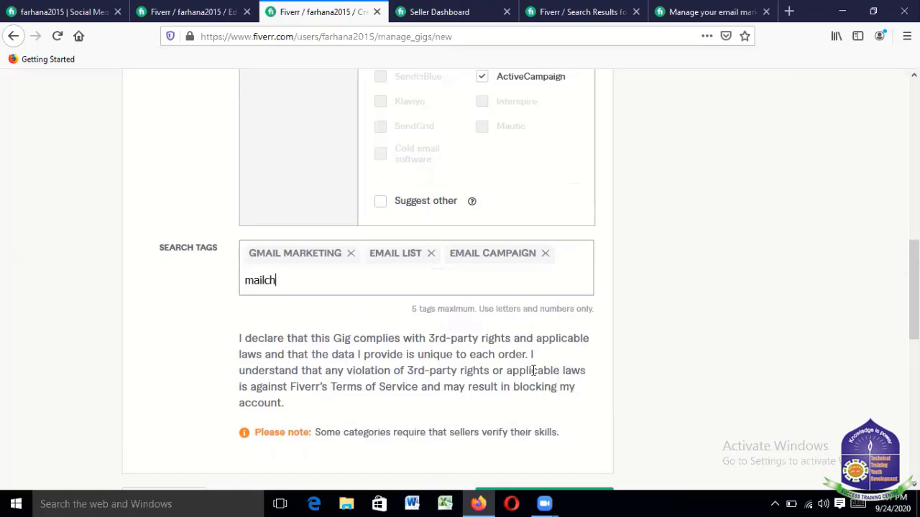
pyautogui.write('imp')
pyautogui.press('Return')
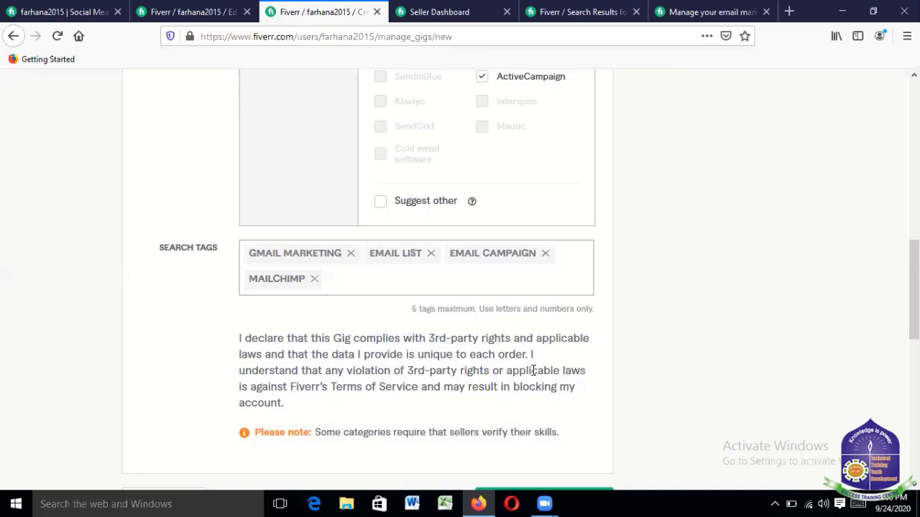
# - Add "email sign" as the fifth search tag of the gig
pyautogui.write('em')
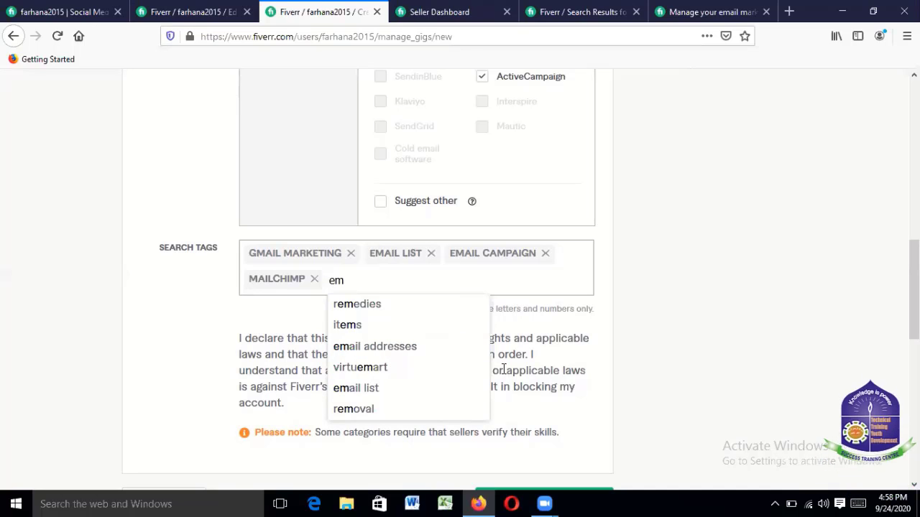
pyautogui.write('ai')
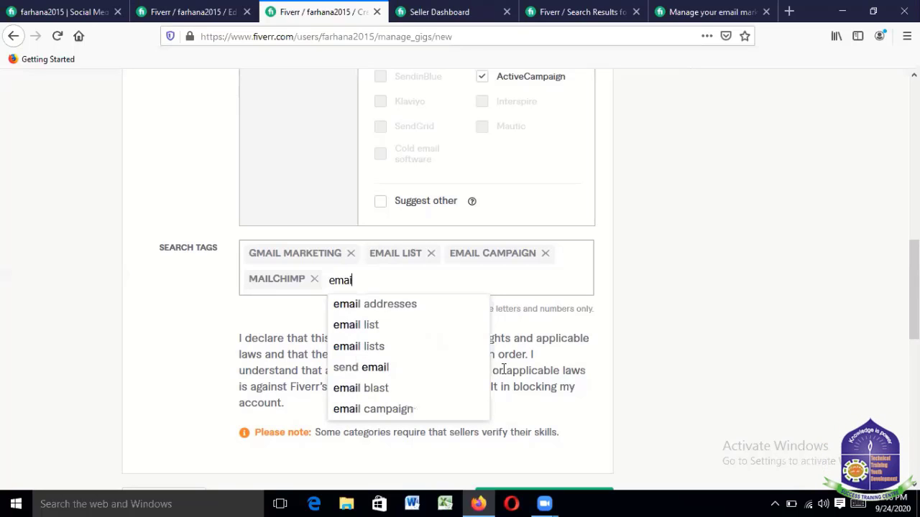
pyautogui.write('l')
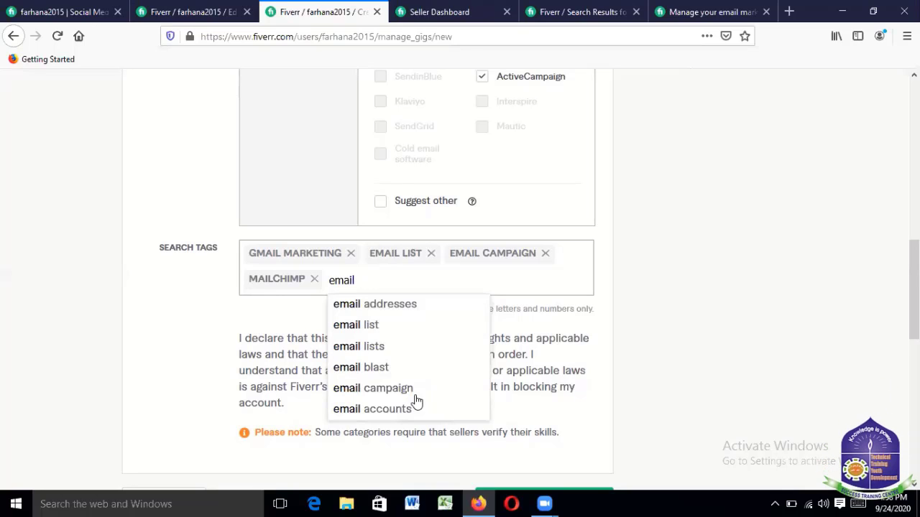
pyautogui.click(359, 280)
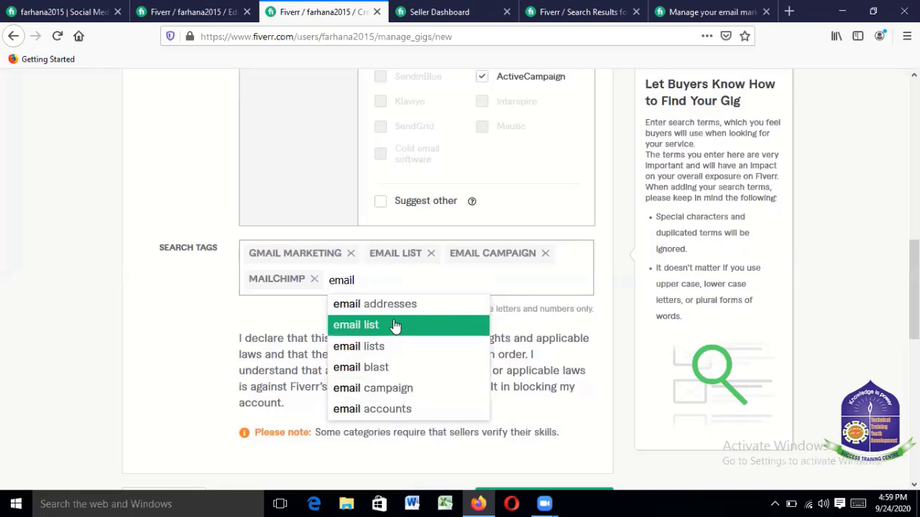
pyautogui.write('si')
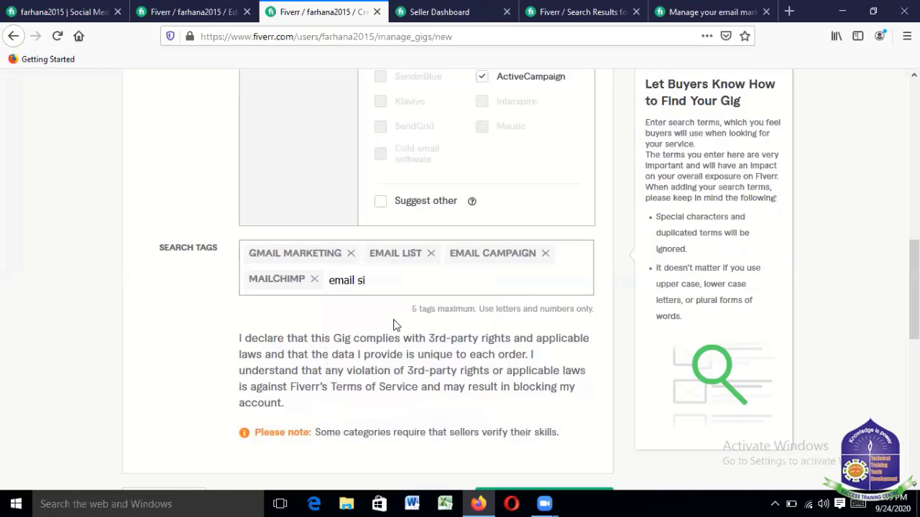
pyautogui.write('gn')
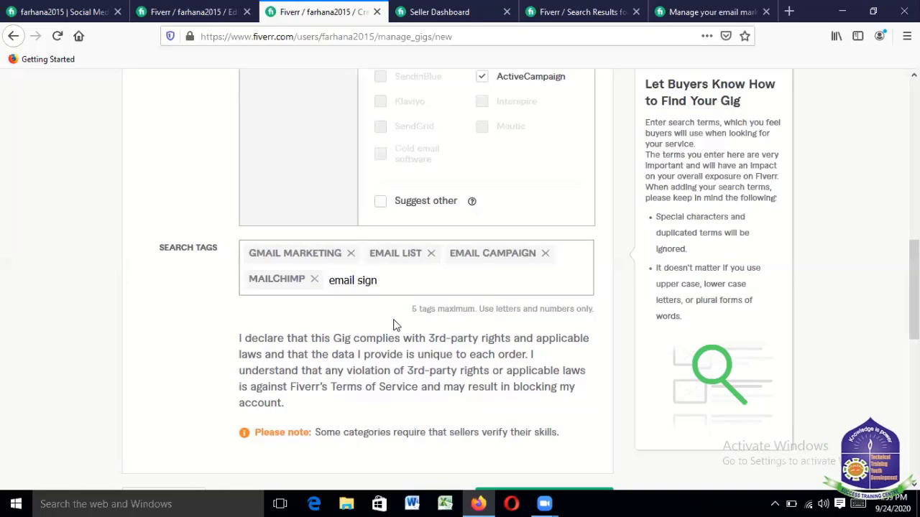
pyautogui.press('Return')
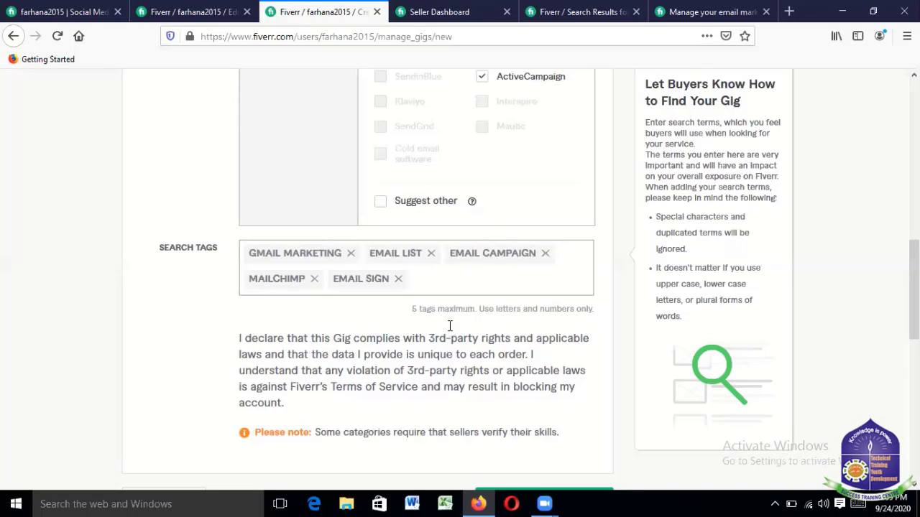
pyautogui.click(495, 352)
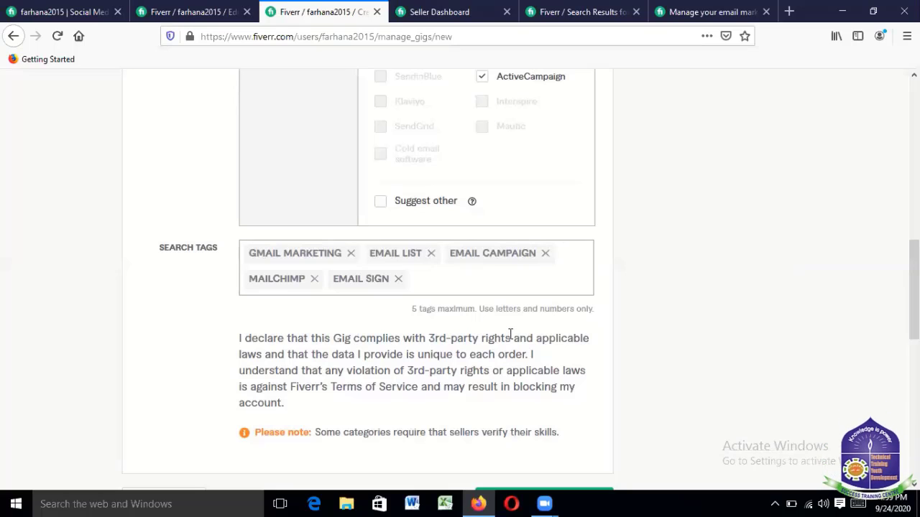
# - Look over the competing gigs in the existing "gmail marketing" search results
pyautogui.moveTo(491, 303)
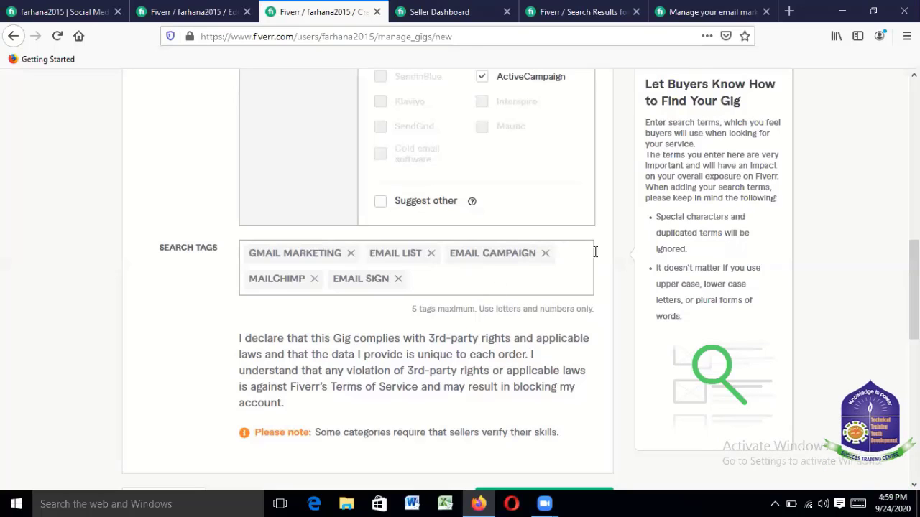
pyautogui.click(595, 13)
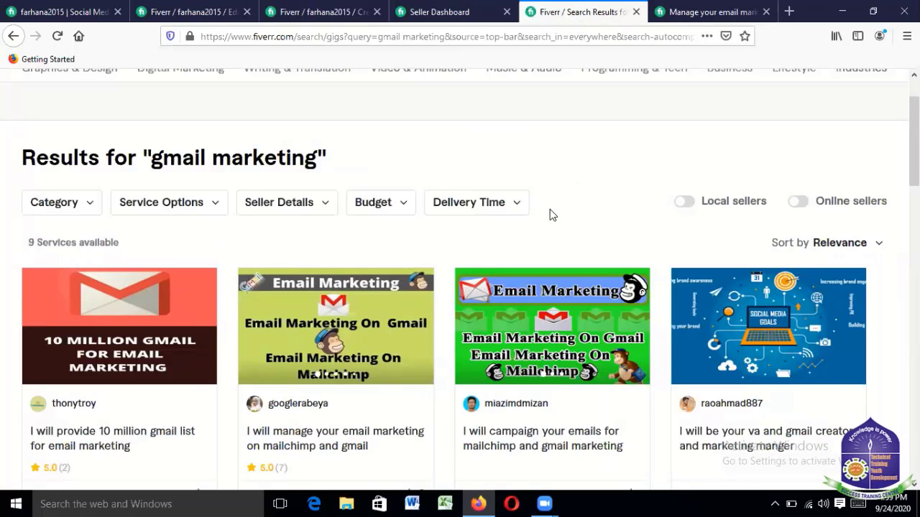
pyautogui.scroll(-1, 550, 209)
pyautogui.scroll(-3, 354, 251)
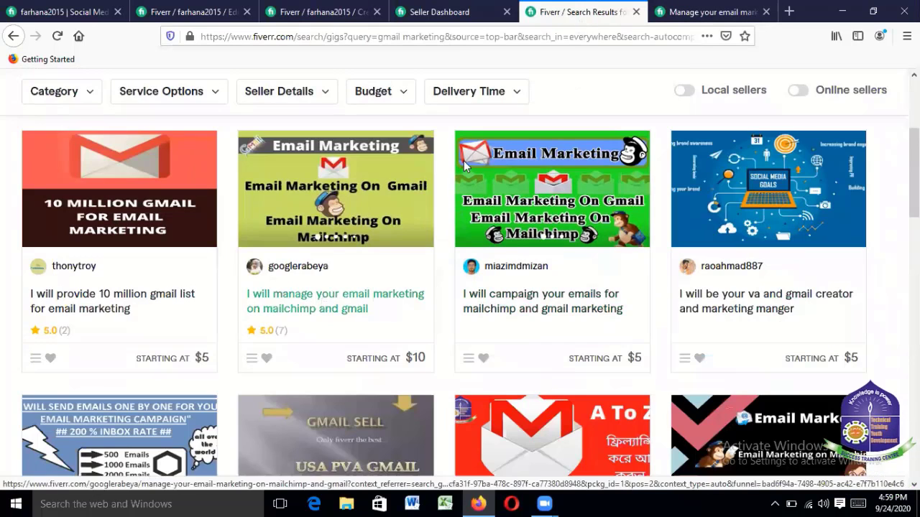
pyautogui.scroll(3, 622, 93)
pyautogui.scroll(1, 622, 101)
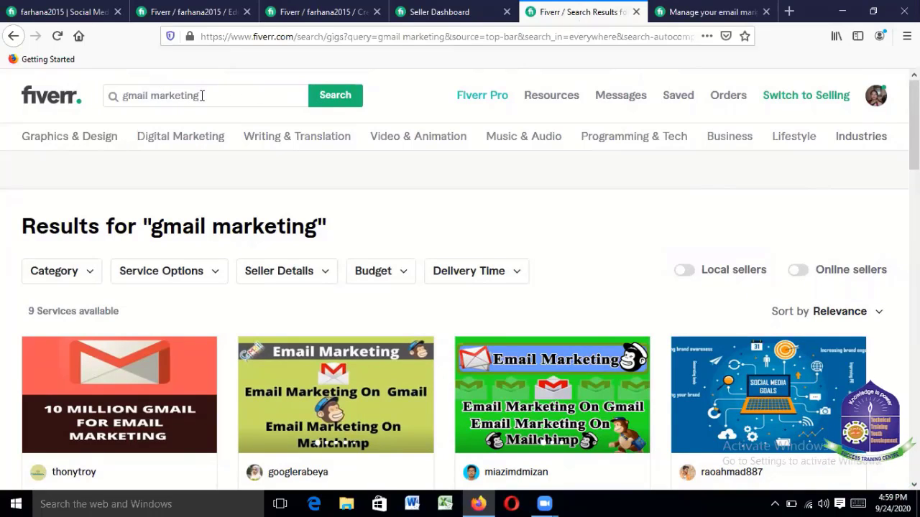
# - Search Fiverr for "email signature" using the suggested term and browse the gigs found
pyautogui.moveTo(202, 95); pyautogui.dragTo(122, 94)
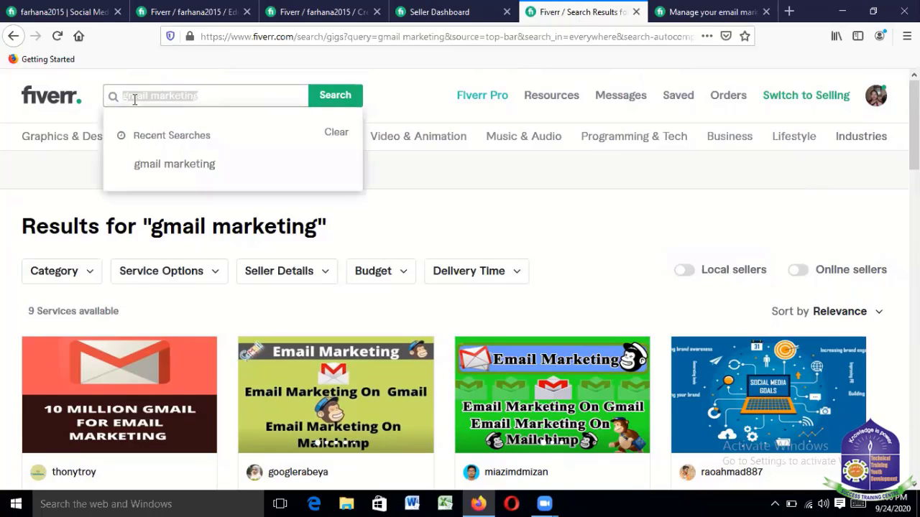
pyautogui.write('email')
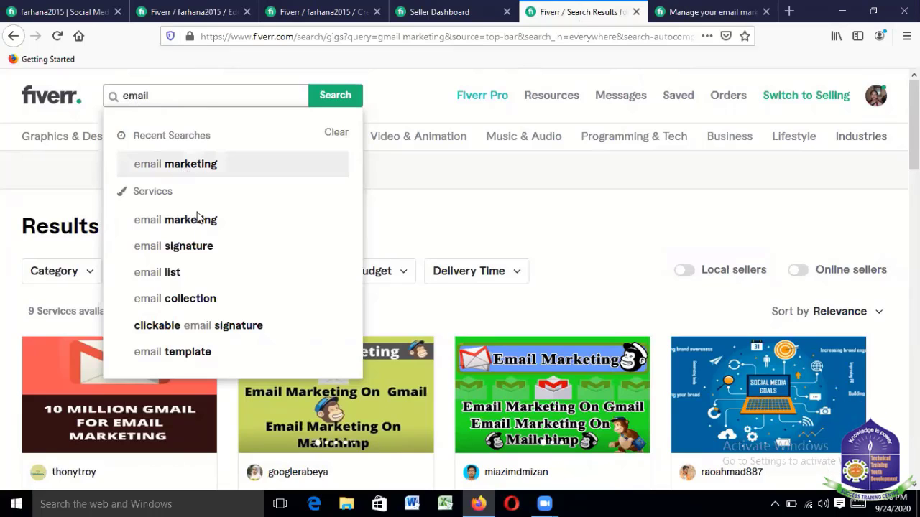
pyautogui.click(174, 245)
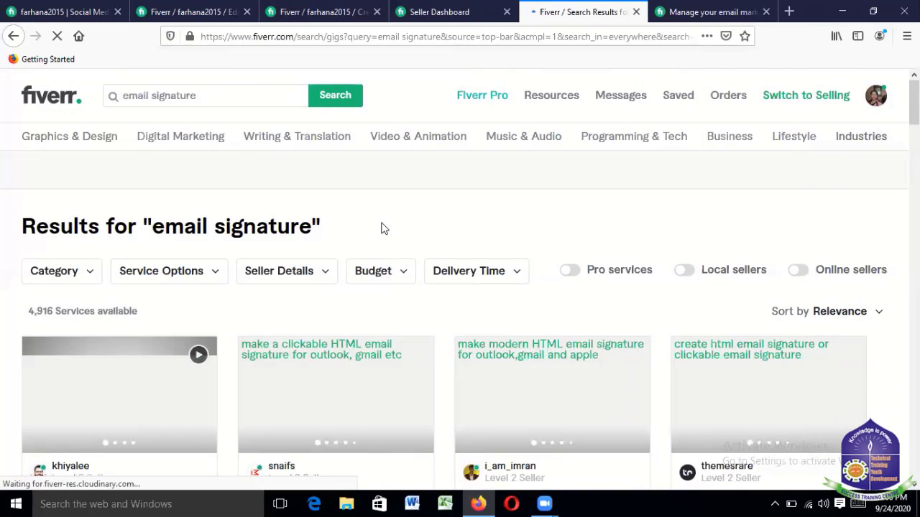
pyautogui.scroll(-2, 460, 302)
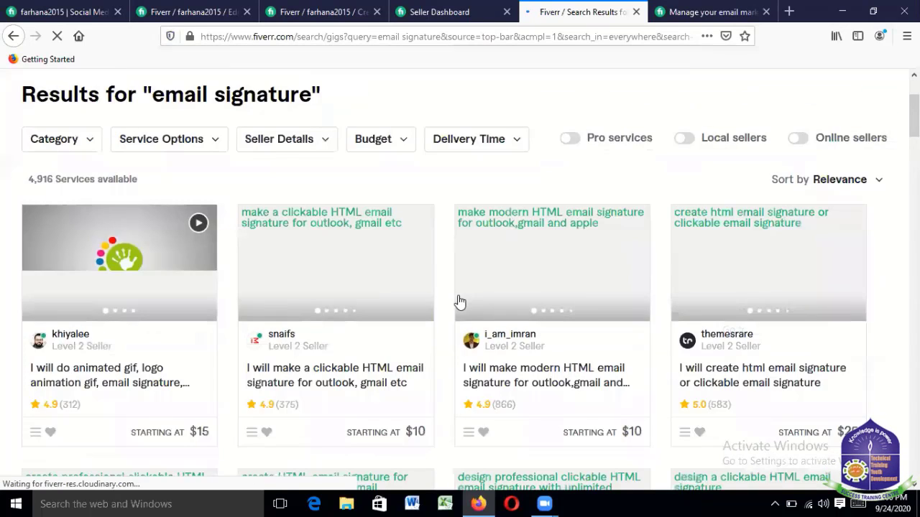
pyautogui.scroll(-1, 460, 302)
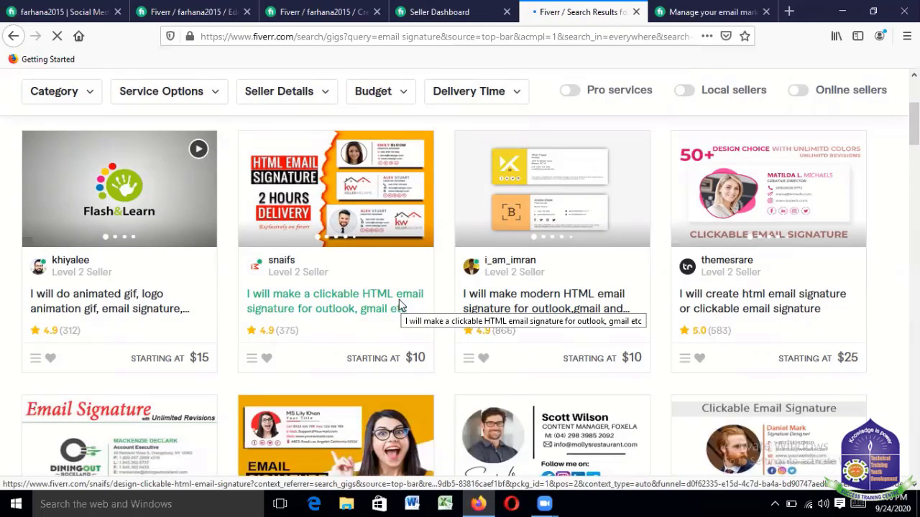
pyautogui.scroll(-2, 401, 305)
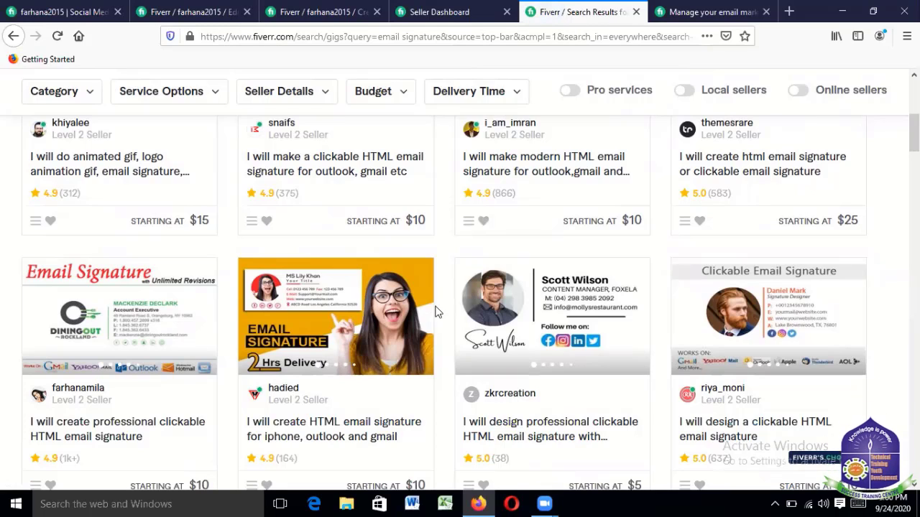
# - Remove the "email sign" and "mailchimp" search tags from the new gig
pyautogui.click(327, 12)
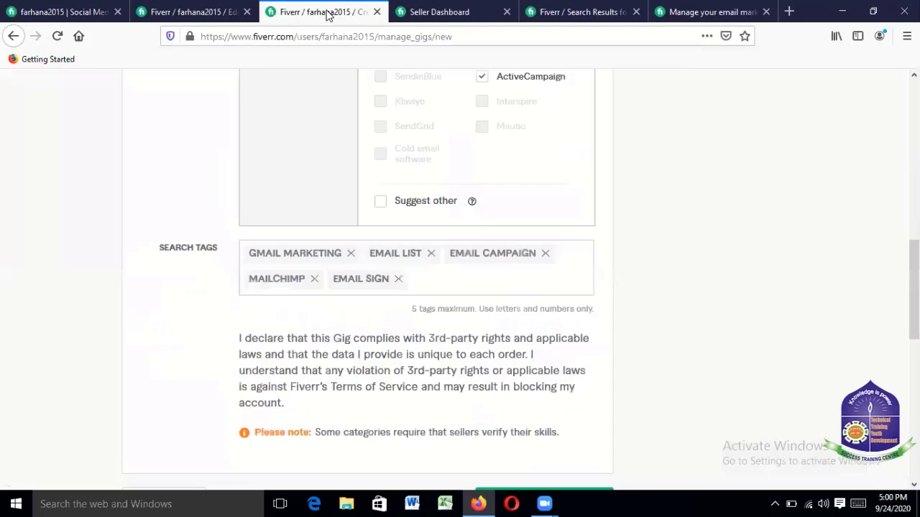
pyautogui.click(412, 281)
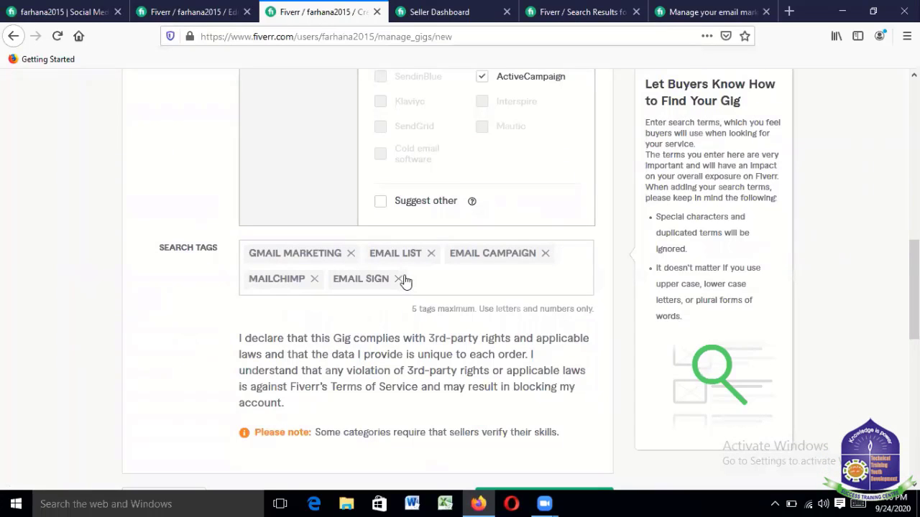
pyautogui.click(399, 279)
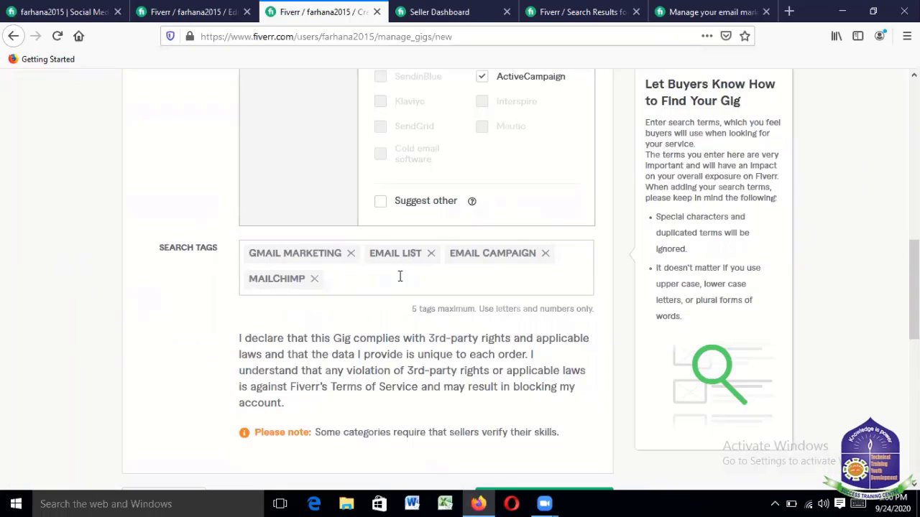
pyautogui.press('BackSpace')
pyautogui.write('si')
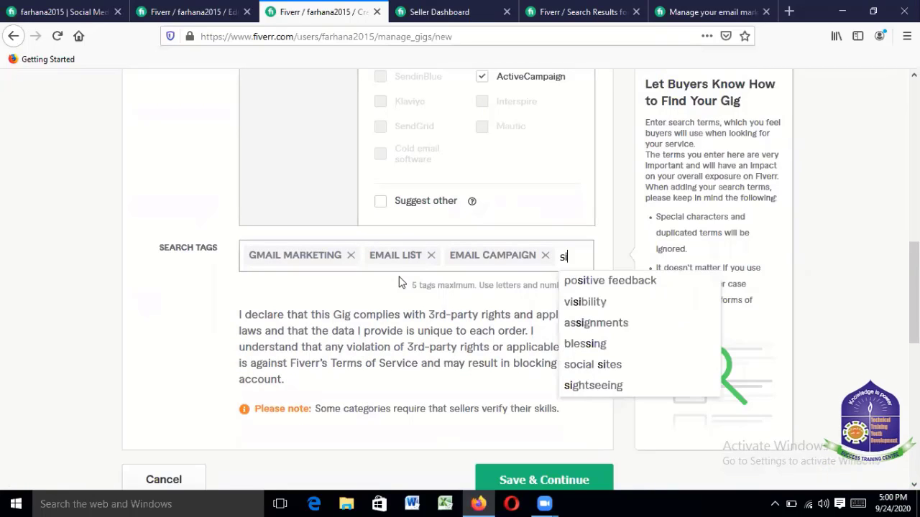
pyautogui.write('gn')
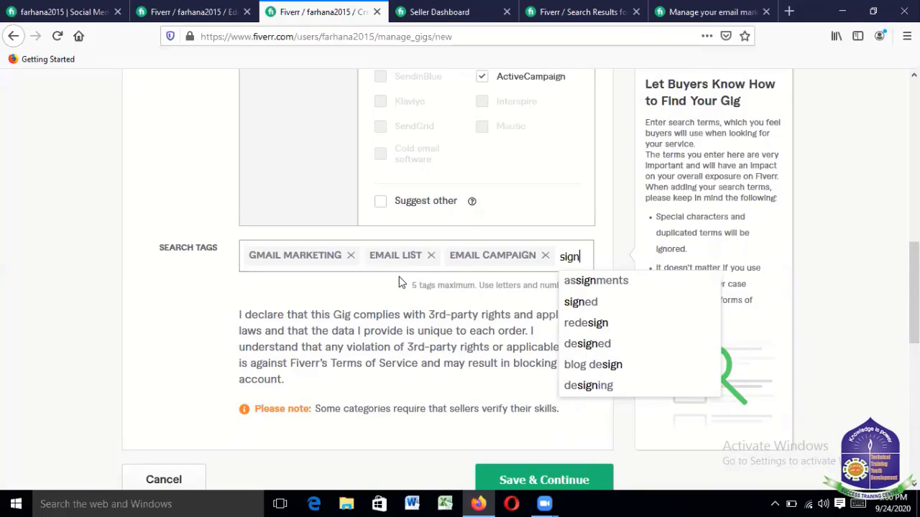
pyautogui.press('BackSpace')
pyautogui.press('BackSpace')
pyautogui.press('BackSpace')
pyautogui.press('BackSpace')
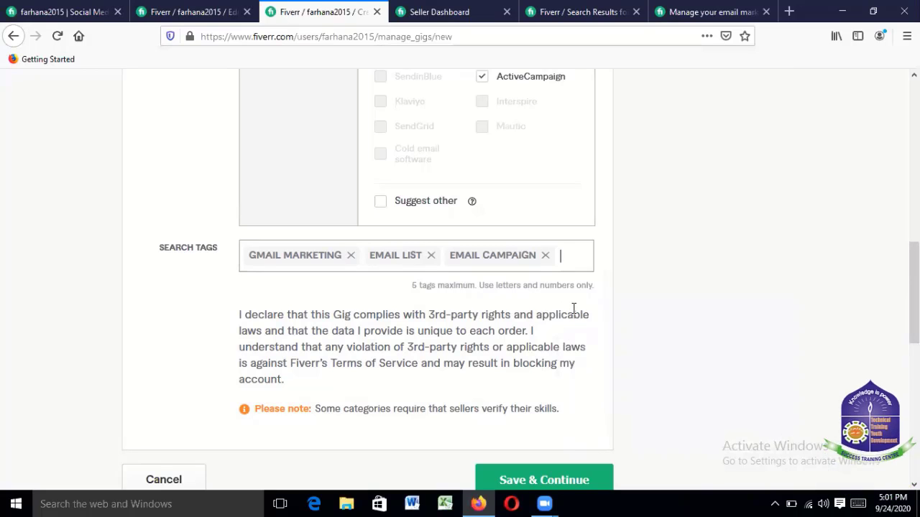
# - Add "email marketing" as the fourth search tag of the gig
pyautogui.write('em')
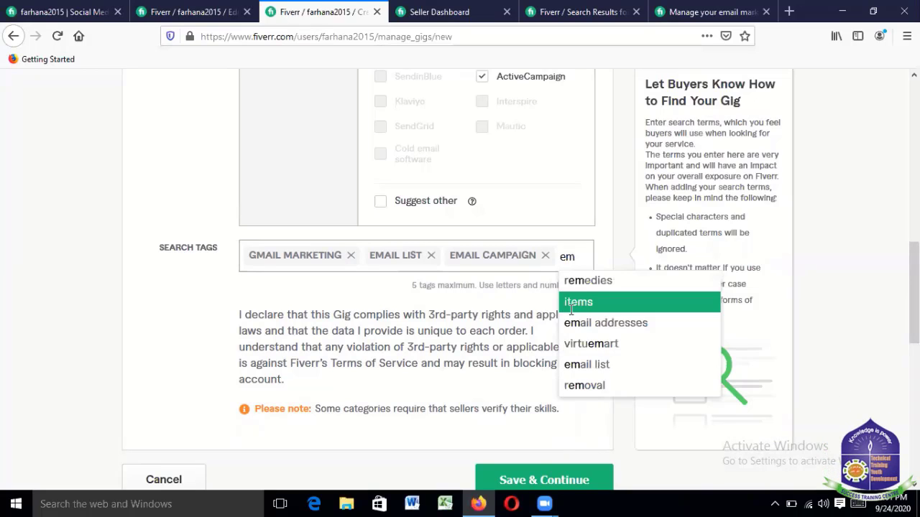
pyautogui.write('ail')
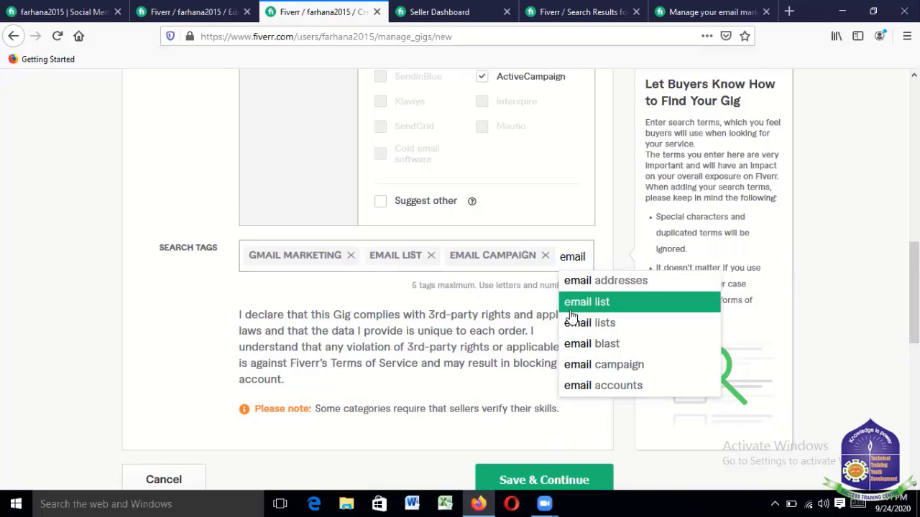
pyautogui.write('ma')
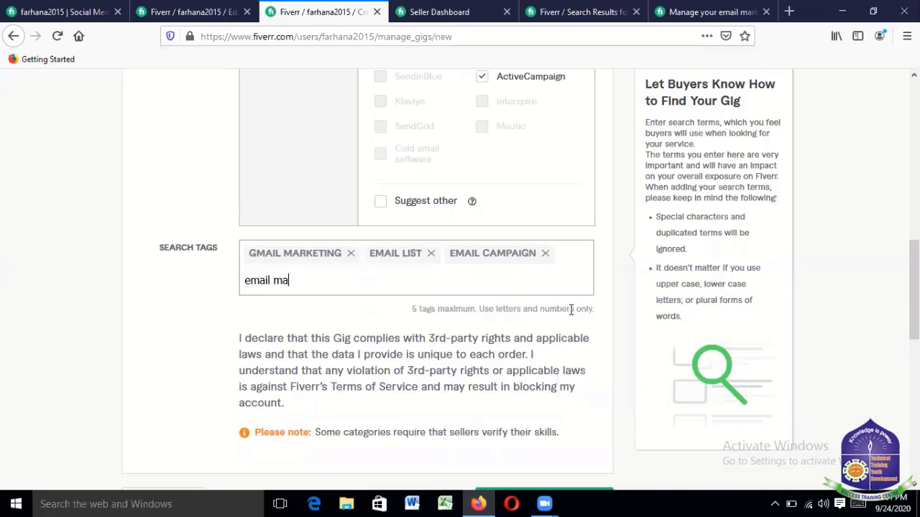
pyautogui.write('rket')
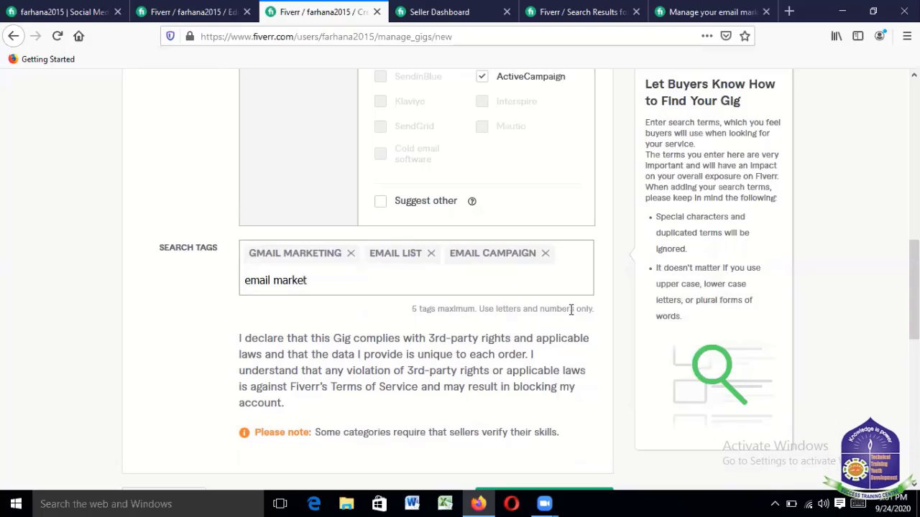
pyautogui.write('ing')
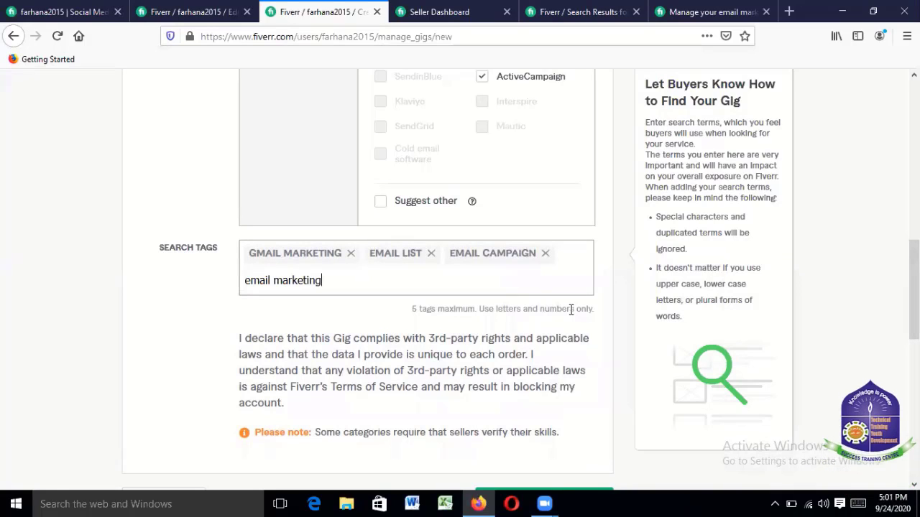
pyautogui.press('Return')
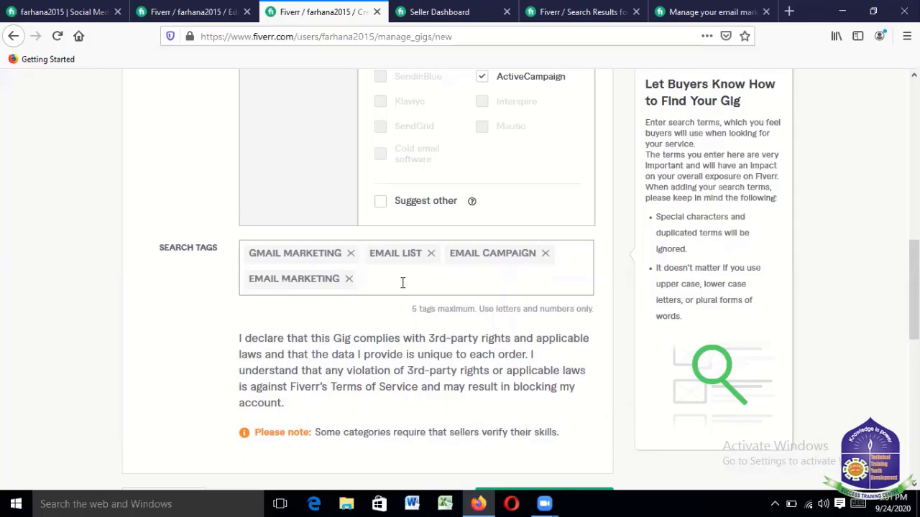
# - Add "email signature" as the fifth search tag of the gig
pyautogui.write('email')
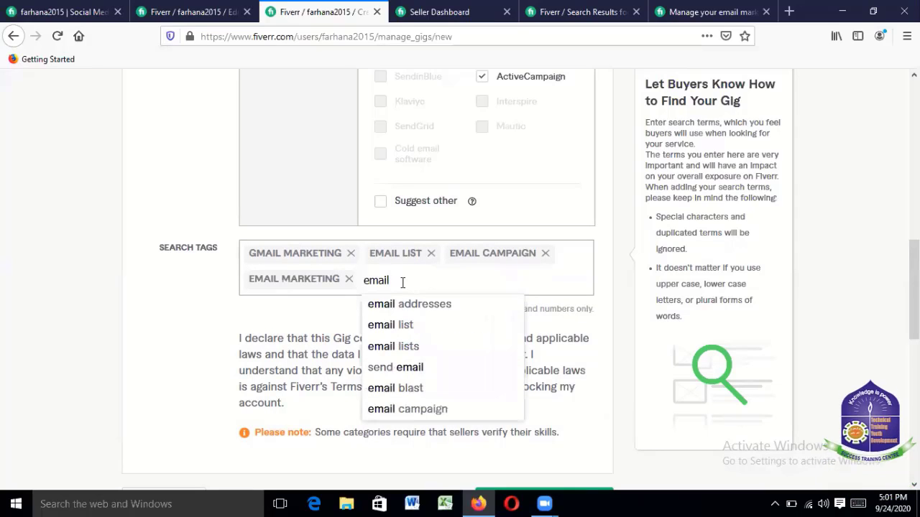
pyautogui.write(' si')
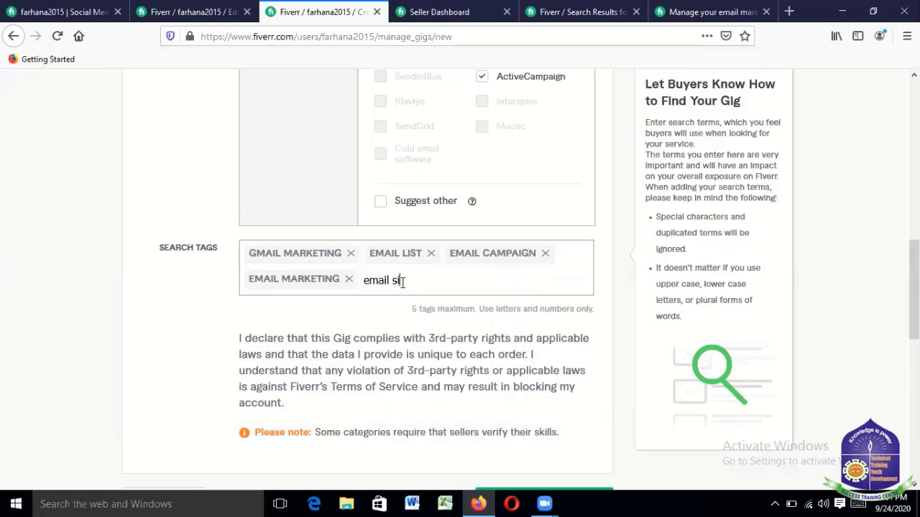
pyautogui.write('gnat')
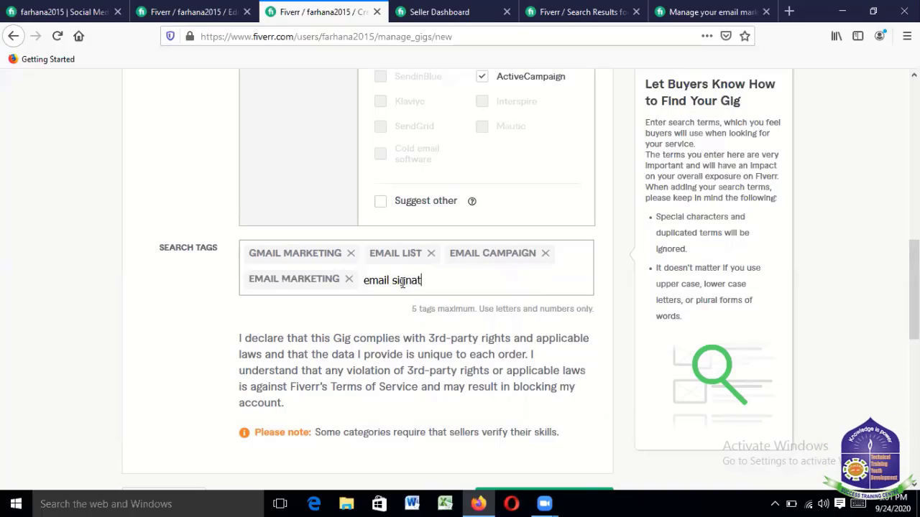
pyautogui.write('ure')
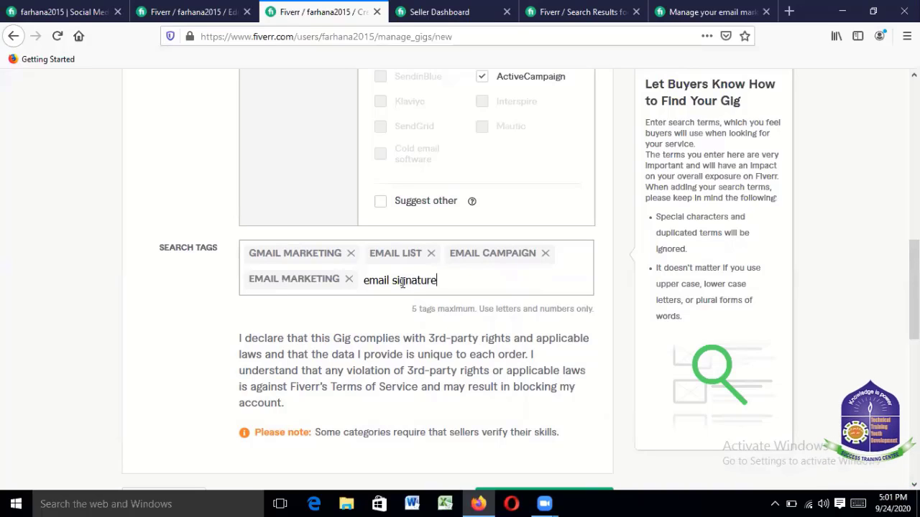
pyautogui.press('Return')
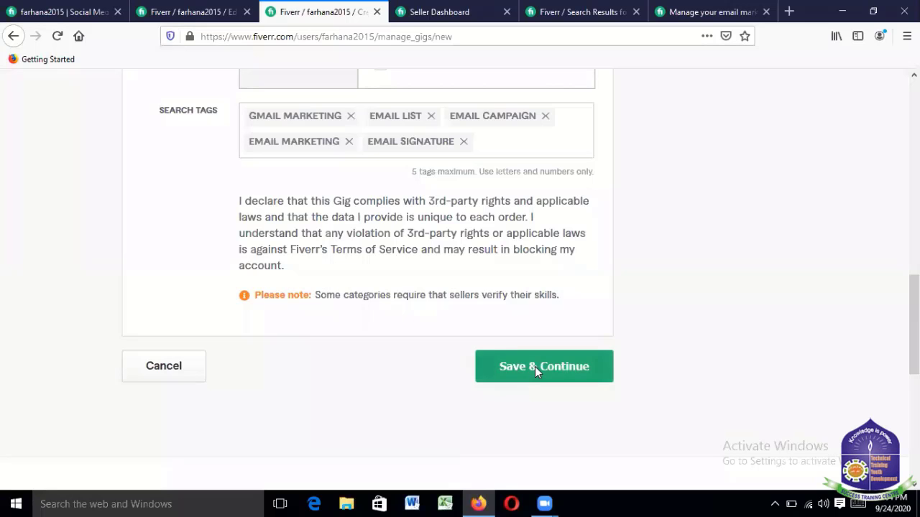
# - Save the gig overview and enable the 3 Packages option in Scope & Pricing, dismissing the introductory video
pyautogui.click(534, 367)
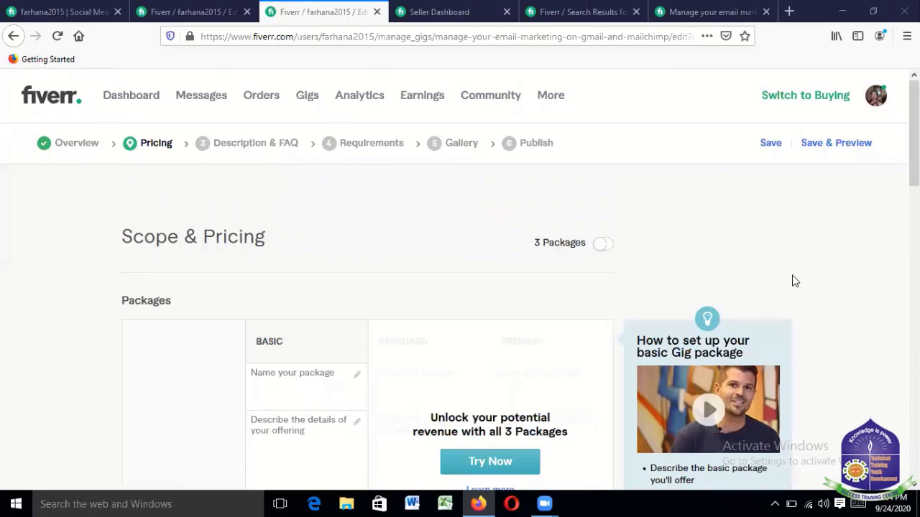
pyautogui.scroll(-2, 793, 274)
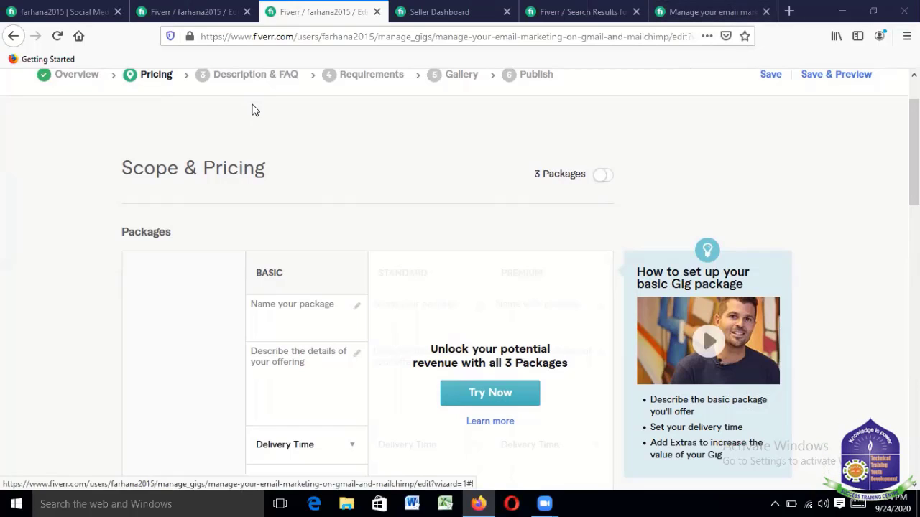
pyautogui.click(601, 177)
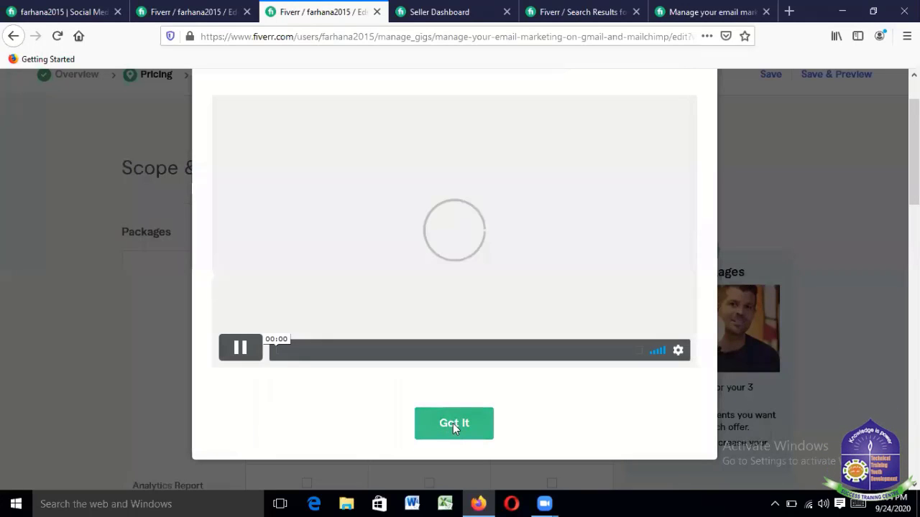
pyautogui.click(452, 423)
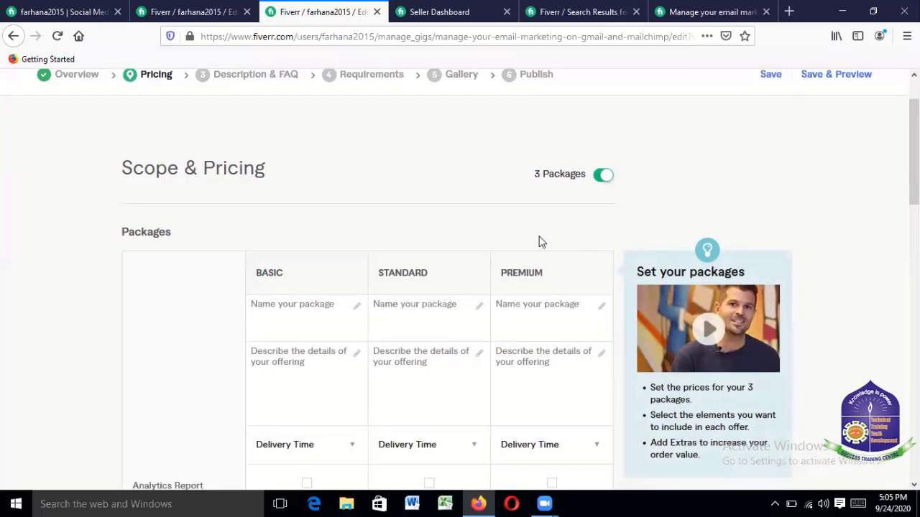
# - Review the reference email marketing gig's description, seller information and Basic package before filling in the new gig's pricing
pyautogui.scroll(-2, 540, 241)
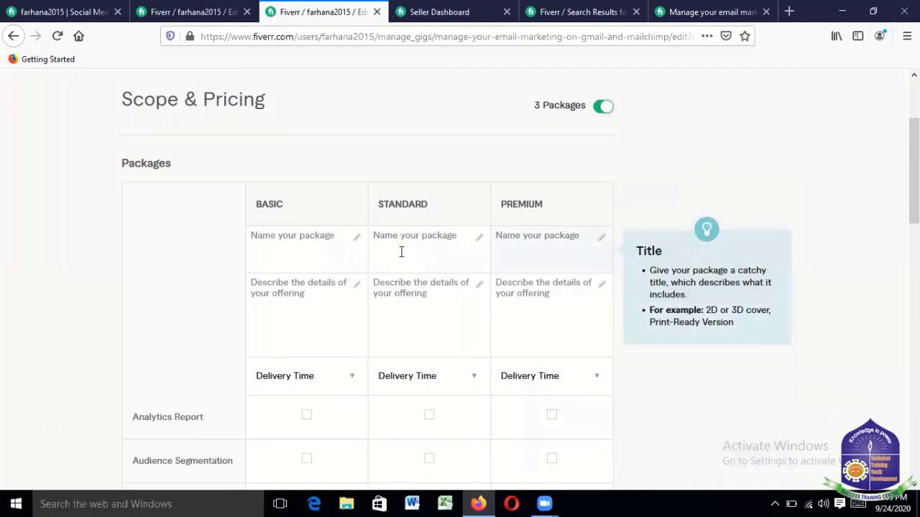
pyautogui.click(307, 245)
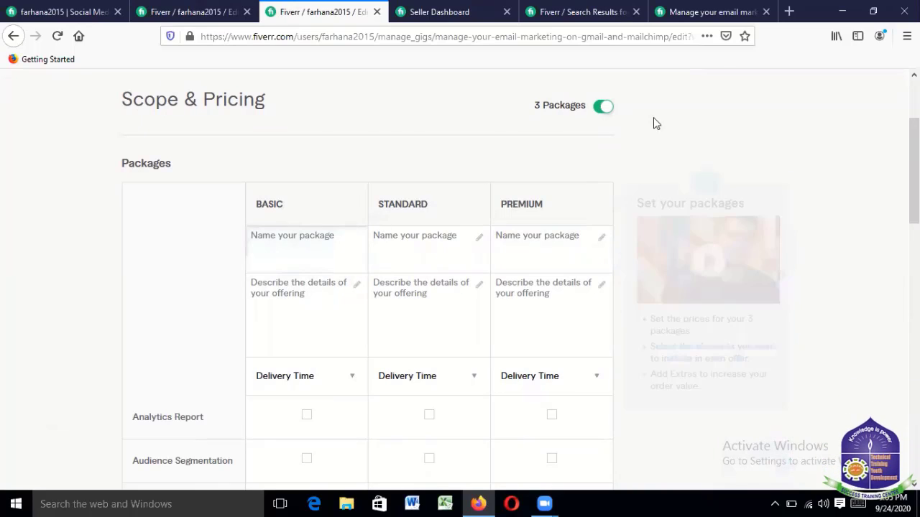
pyautogui.click(674, 13)
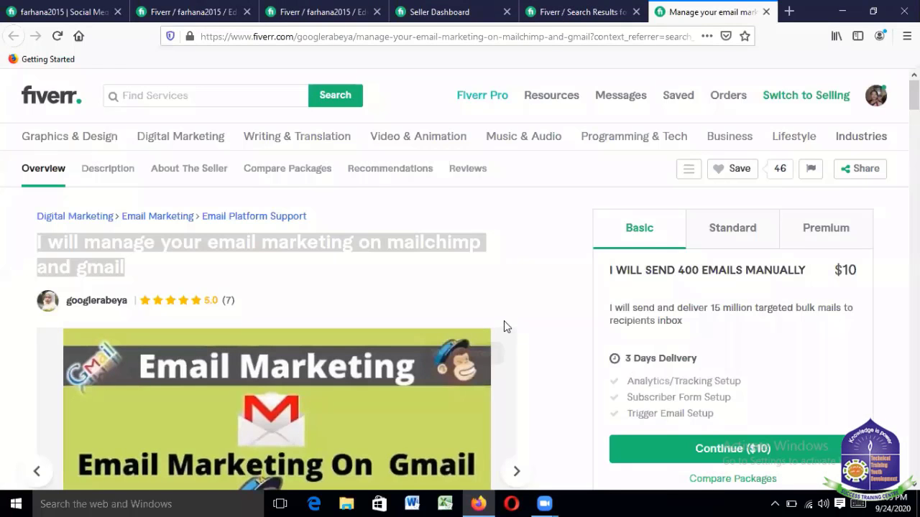
pyautogui.scroll(-2, 504, 322)
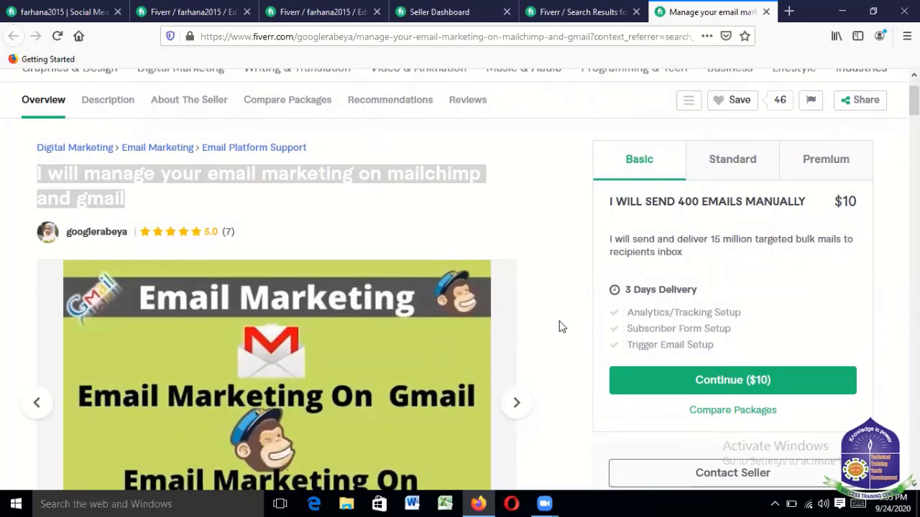
pyautogui.scroll(-10, 555, 336)
pyautogui.scroll(-15, 553, 344)
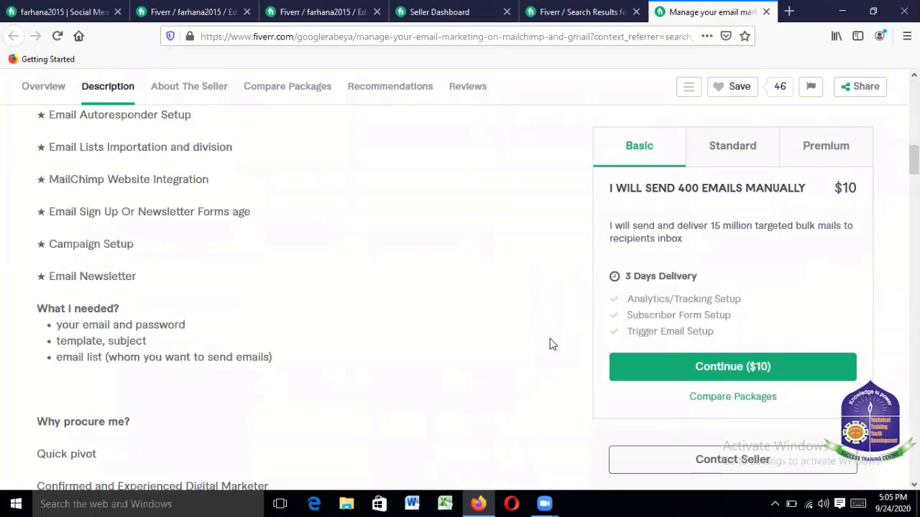
pyautogui.scroll(-3, 551, 345)
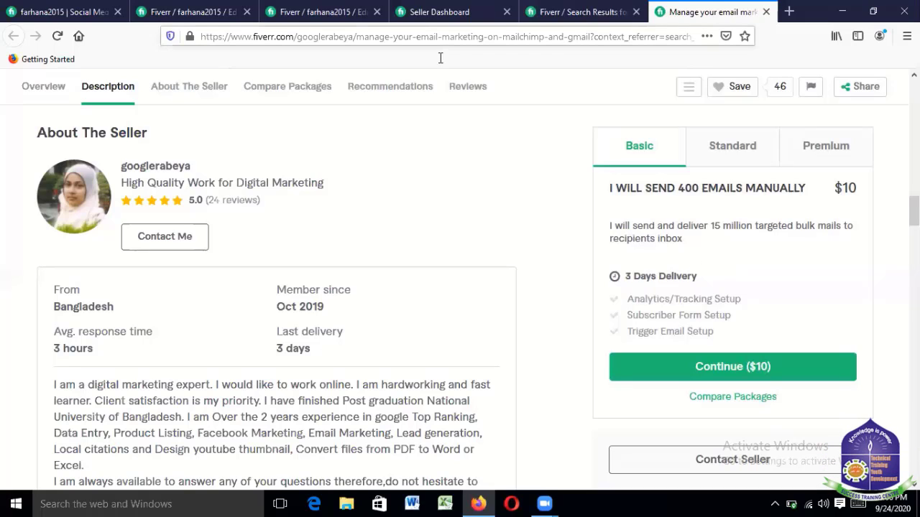
pyautogui.click(323, 11)
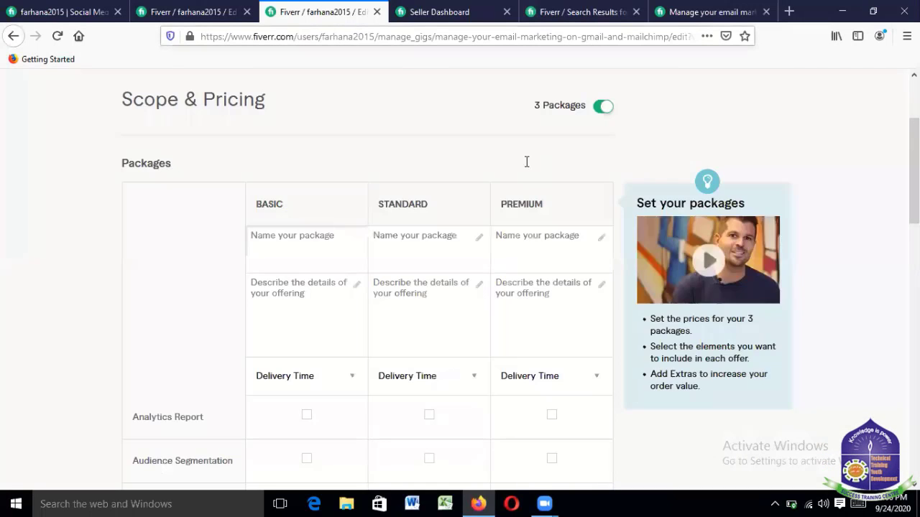
# - Name the Basic package "I will send 200 email manually"
pyautogui.click(255, 243)
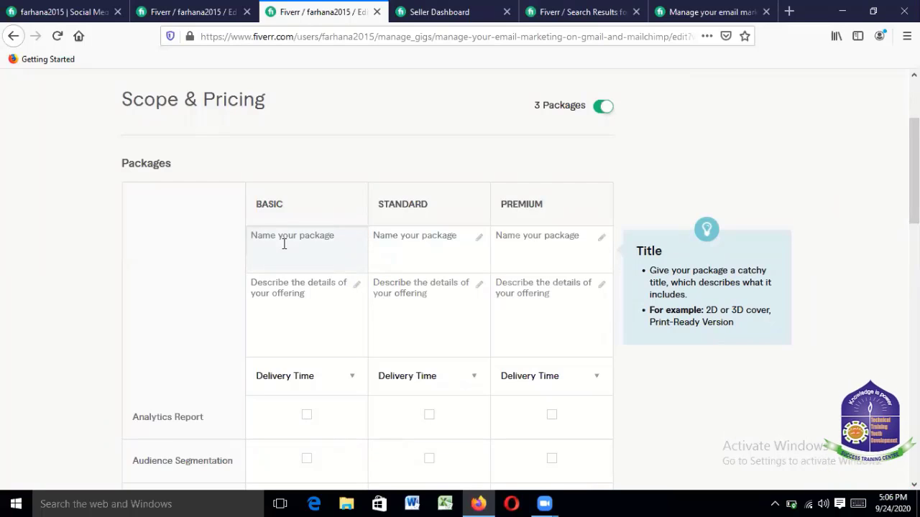
pyautogui.write('I w')
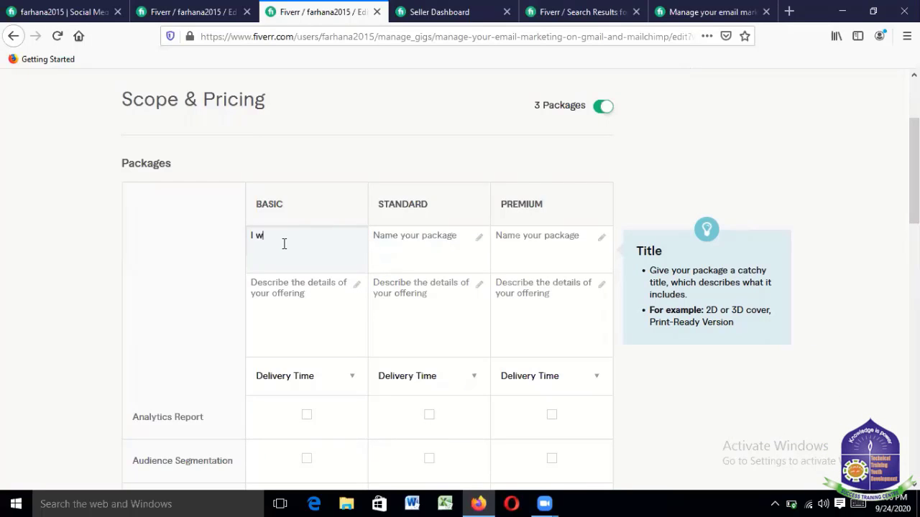
pyautogui.write('ill send')
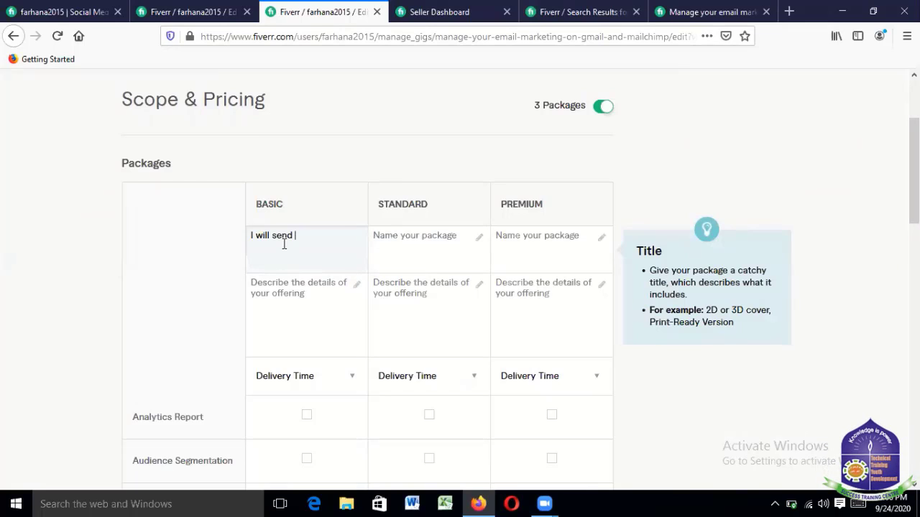
pyautogui.write('200 ')
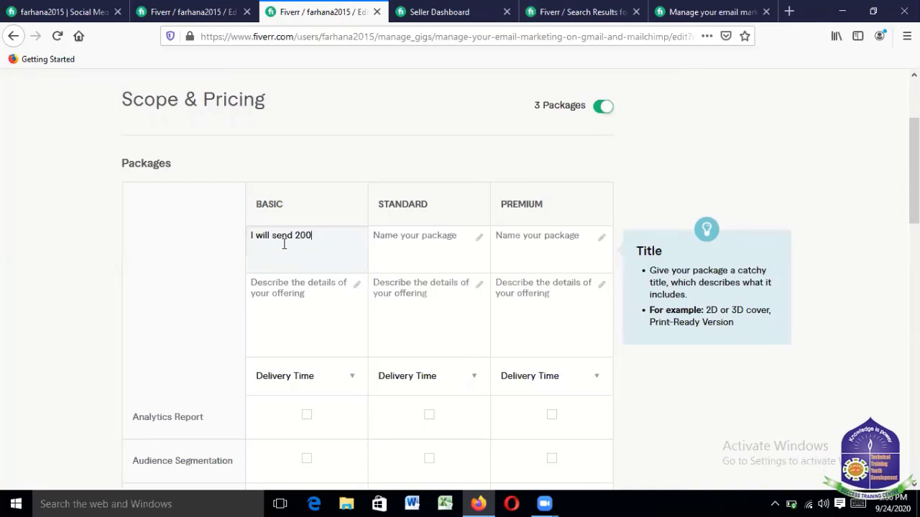
pyautogui.write('email')
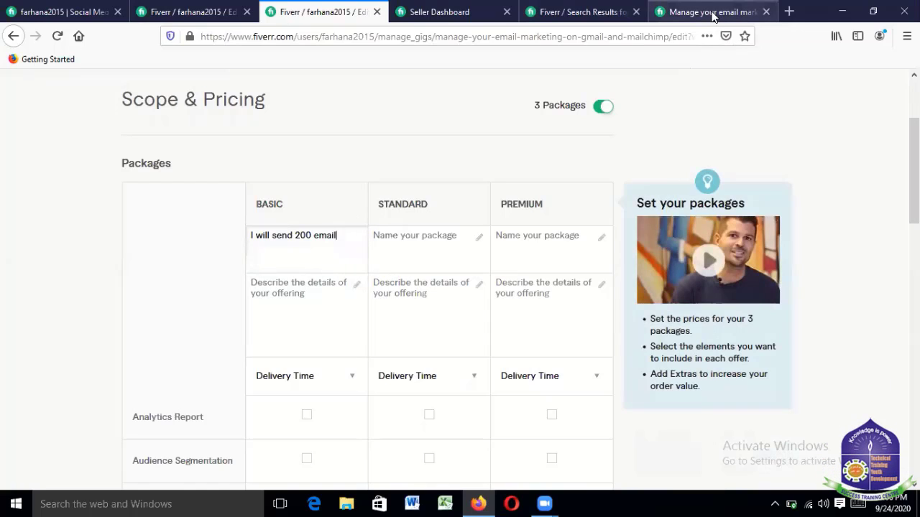
pyautogui.hotkey('ctrl', 'Tab')
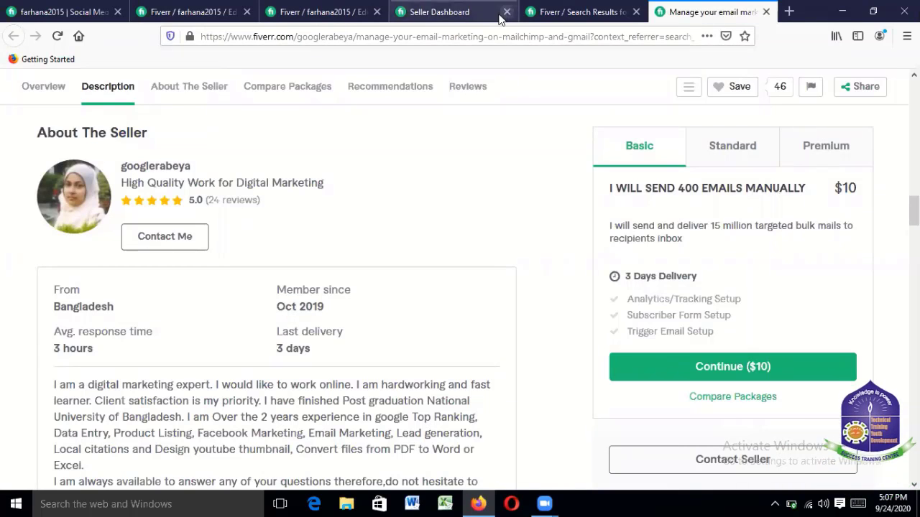
pyautogui.click(332, 15)
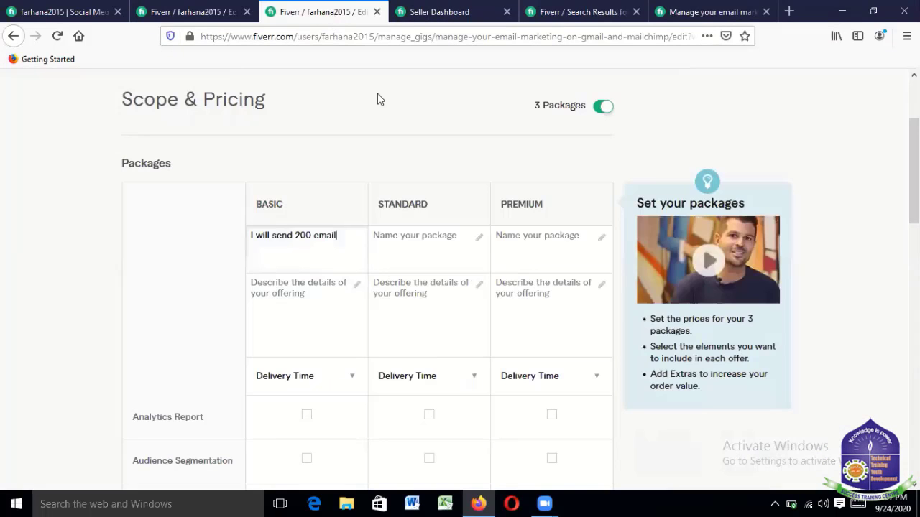
pyautogui.click(358, 237)
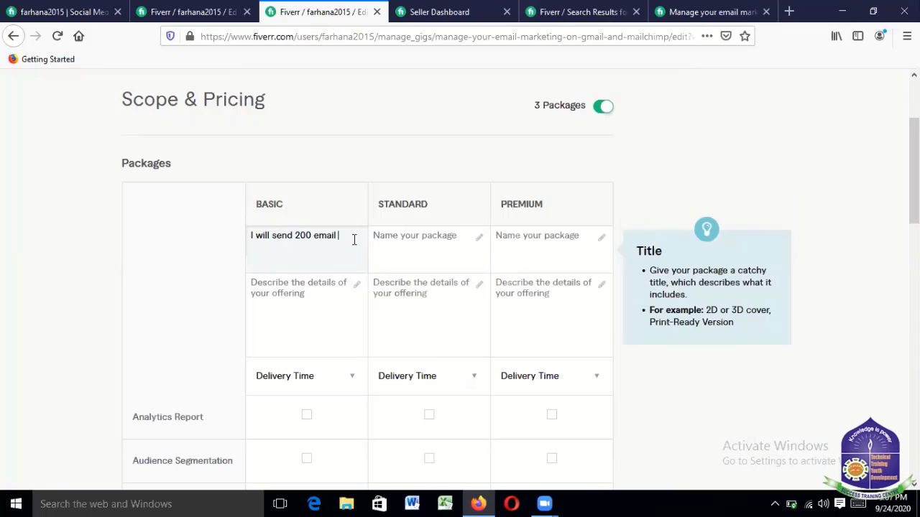
pyautogui.write('manually')
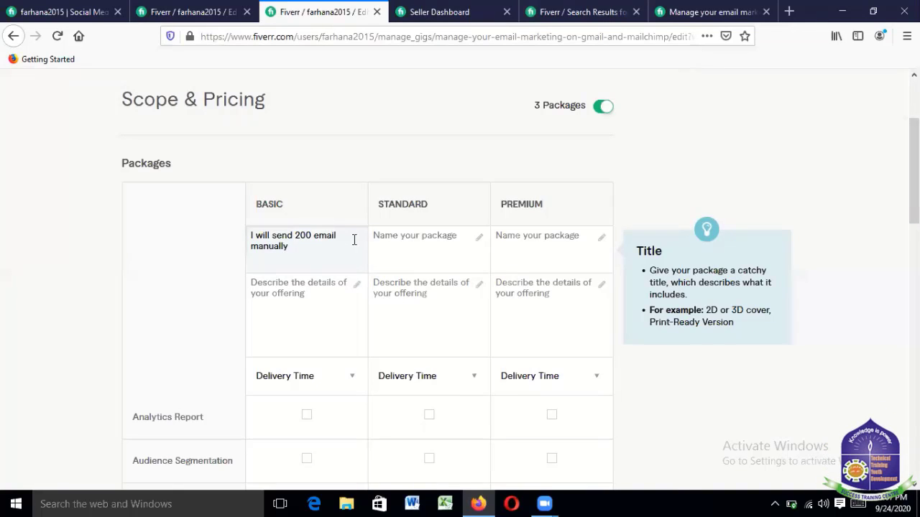
# - Copy the Basic package description from the reference gig into the new gig's Basic package description
pyautogui.click(320, 335)
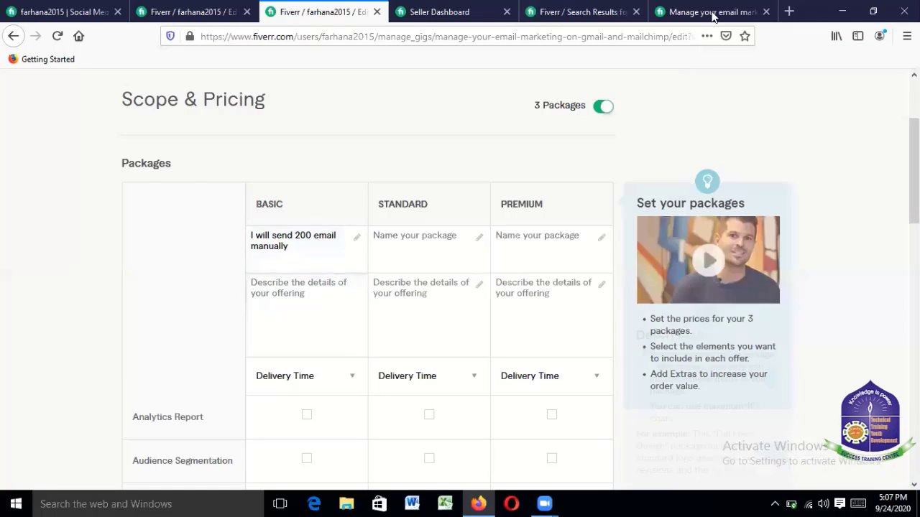
pyautogui.hotkey('ctrl', '9')
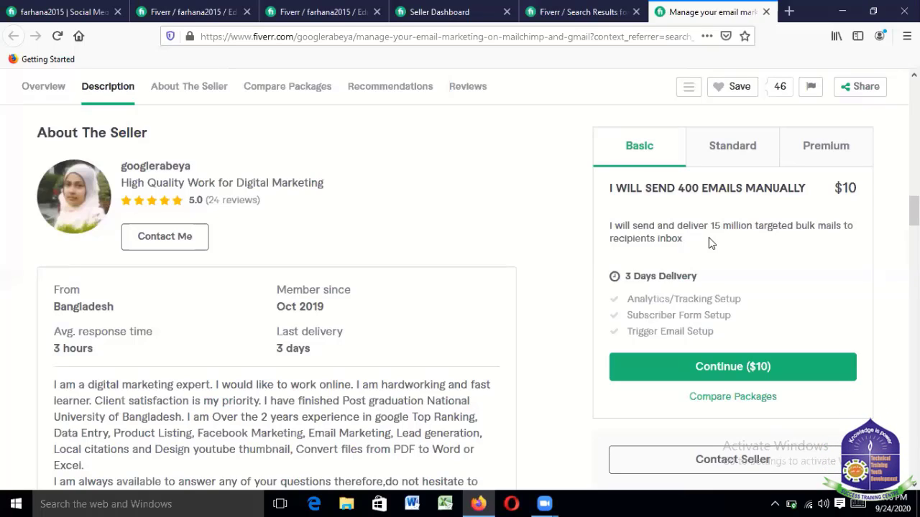
pyautogui.moveTo(678, 240); pyautogui.dragTo(600, 235)
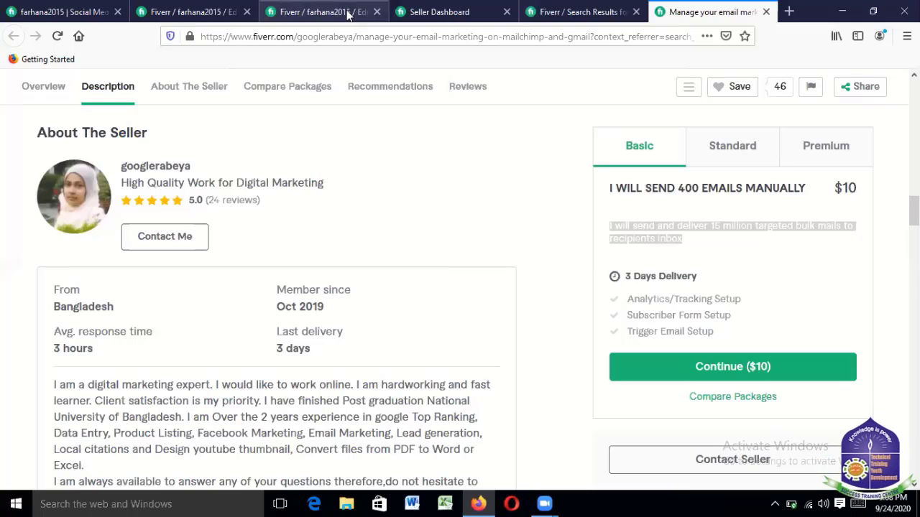
pyautogui.click(350, 12)
pyautogui.click(280, 314)
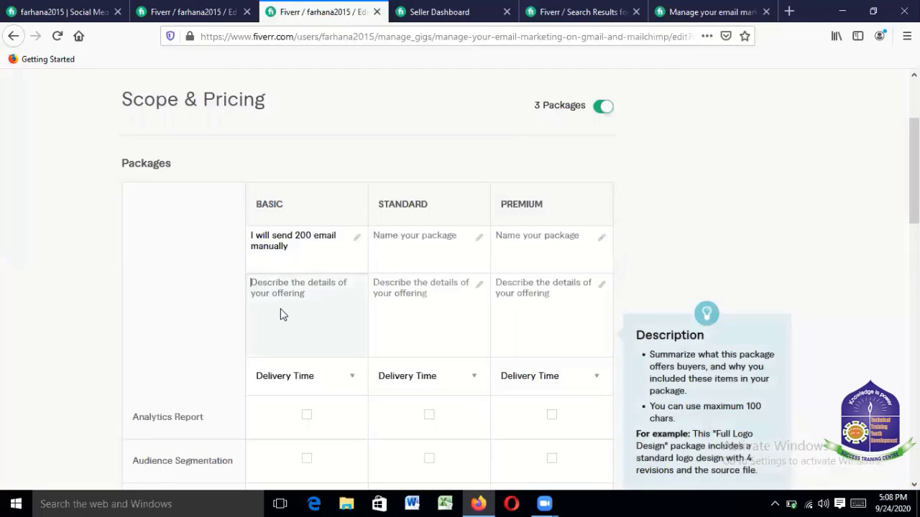
pyautogui.write('million targeted bulk mails to recipients inbox')
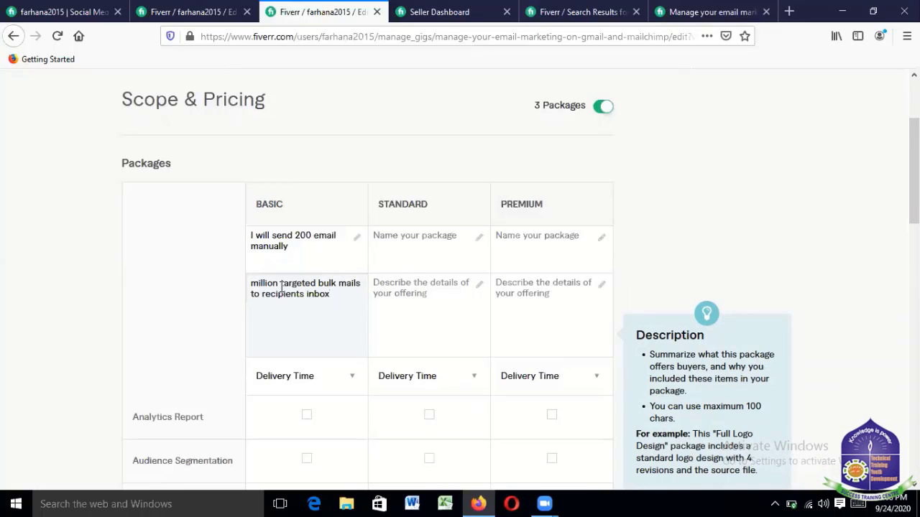
# - Remove "15 million" from the Basic package description so it starts with "I will send and deliver targeted bulk mails"
pyautogui.scroll(1, 295, 318)
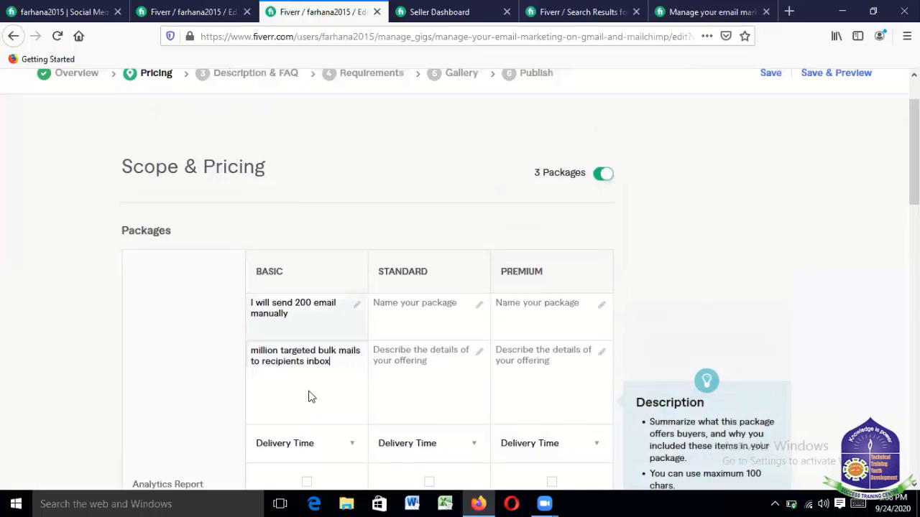
pyautogui.scroll(-1, 316, 366)
pyautogui.scroll(-1, 318, 358)
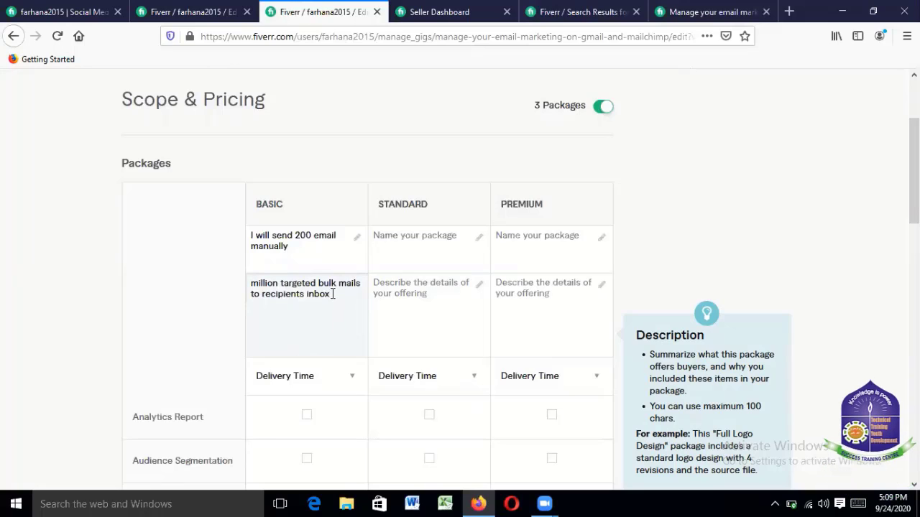
pyautogui.press('Left')
pyautogui.press('Left')
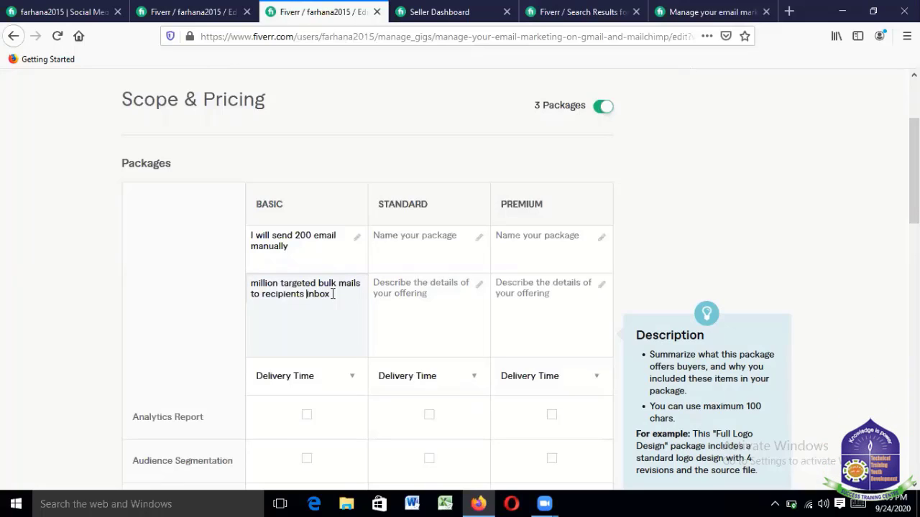
pyautogui.press('Up')
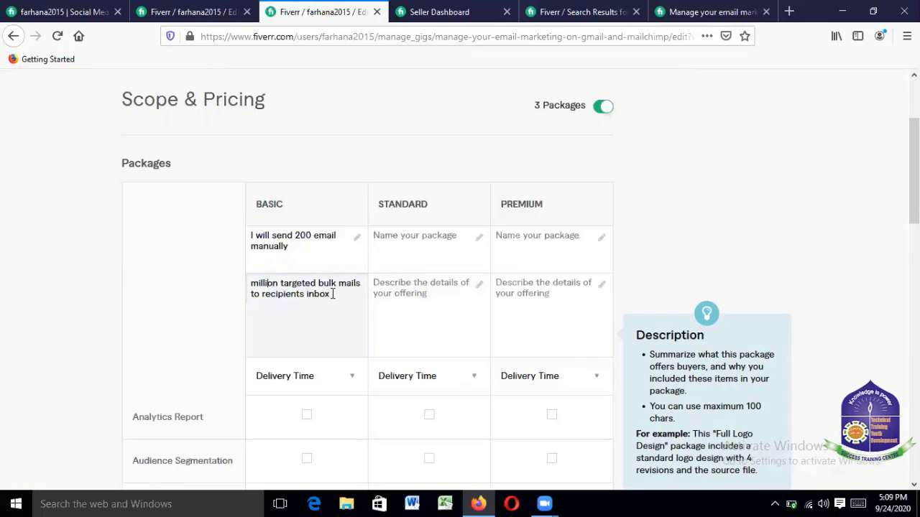
pyautogui.press('Left')
pyautogui.press('Left')
pyautogui.press('Left')
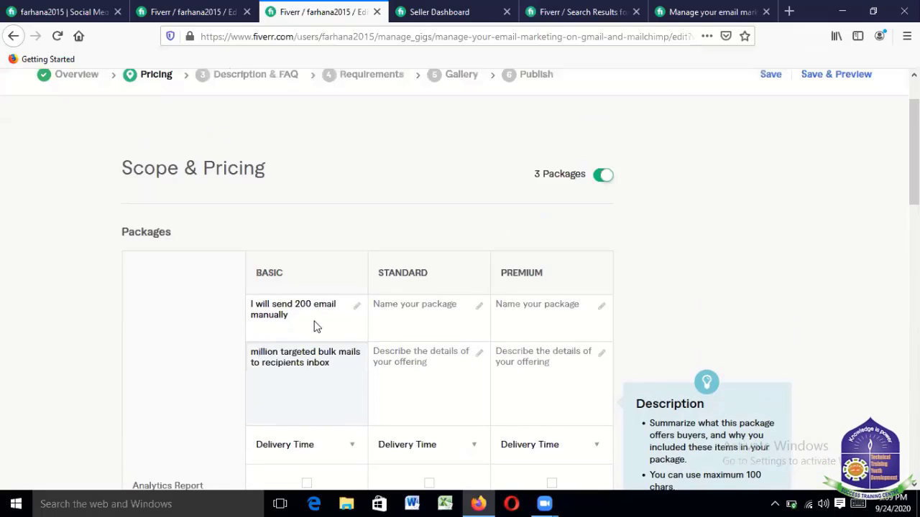
pyautogui.click(314, 324)
pyautogui.click(290, 290)
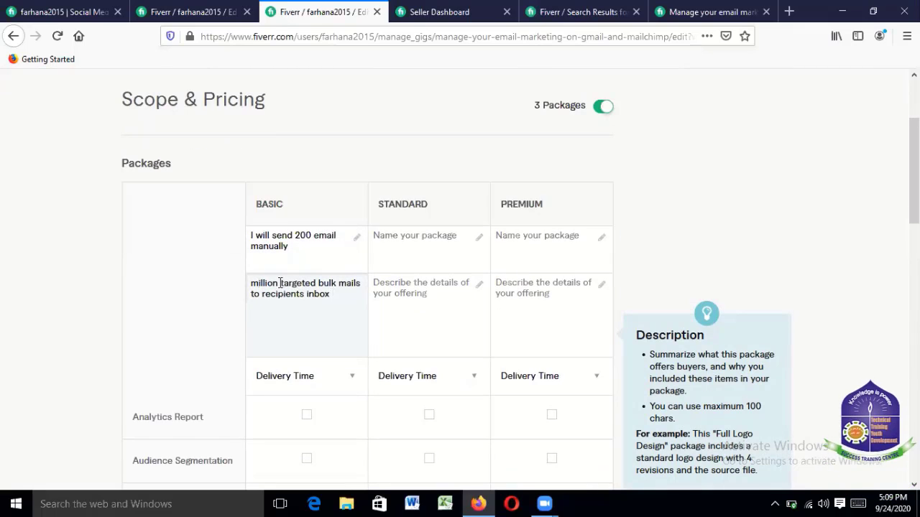
pyautogui.click(278, 284)
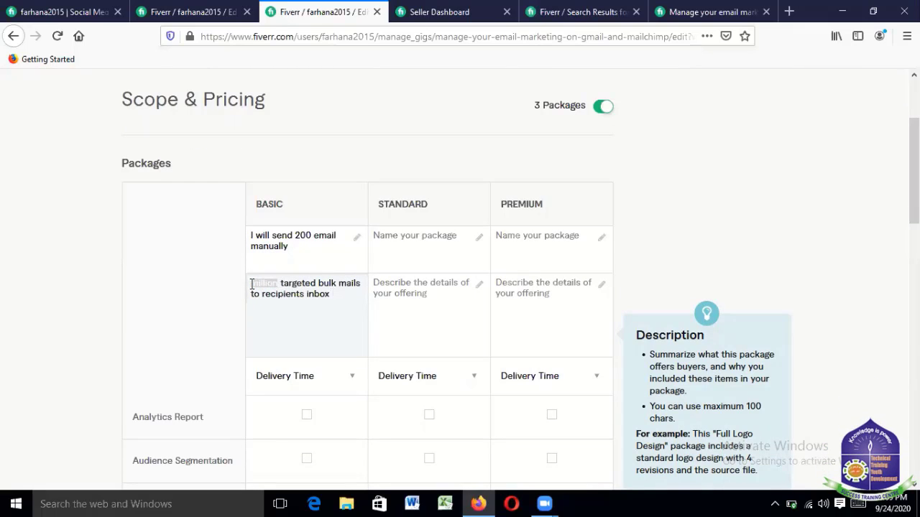
pyautogui.write('I will send and deliver 15')
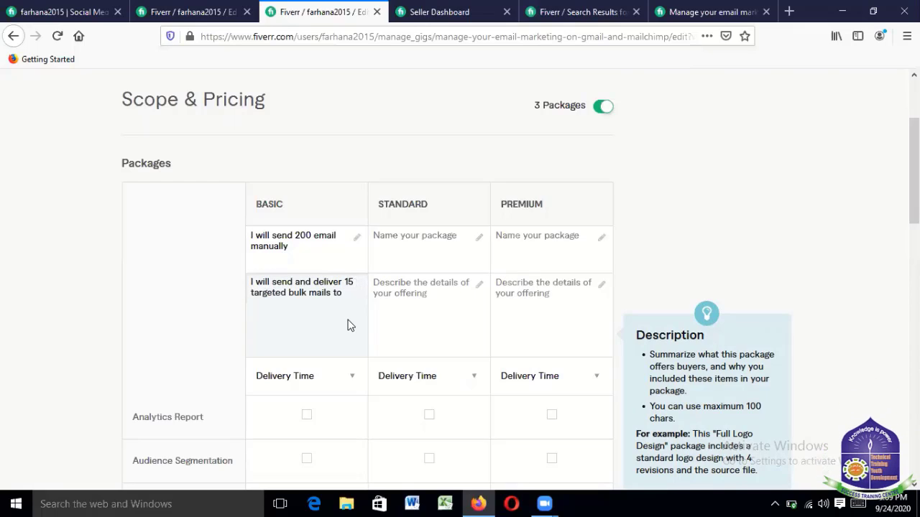
pyautogui.press('BackSpace')
pyautogui.press('BackSpace')
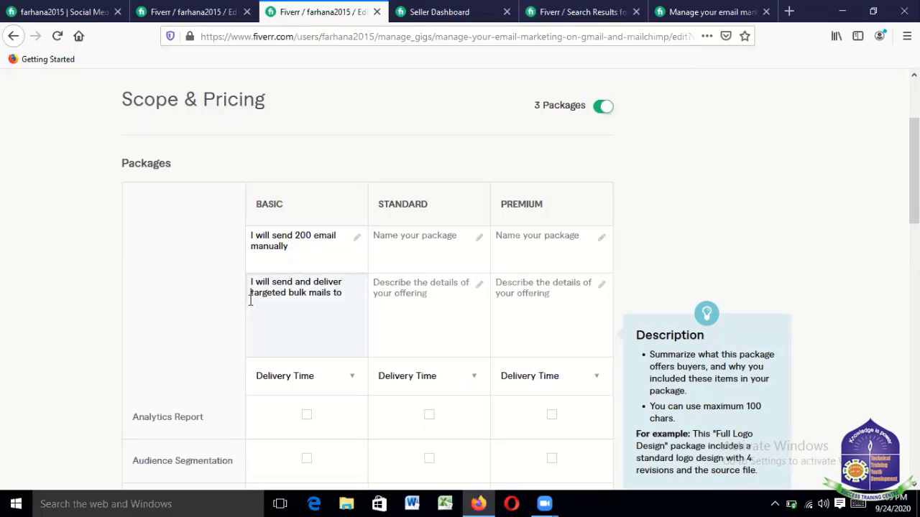
# - Remove the surplus characters between "targeted bulk mails to" and "recipients inbox" in the Basic package description
pyautogui.press('BackSpace')
pyautogui.press('BackSpace')
pyautogui.press('BackSpace')
pyautogui.press('BackSpace')
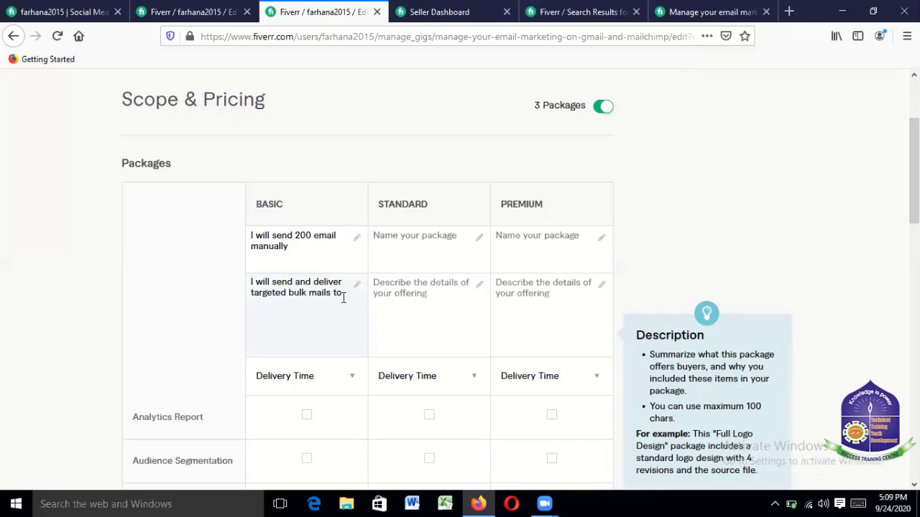
pyautogui.press('BackSpace')
pyautogui.press('BackSpace')
pyautogui.press('BackSpace')
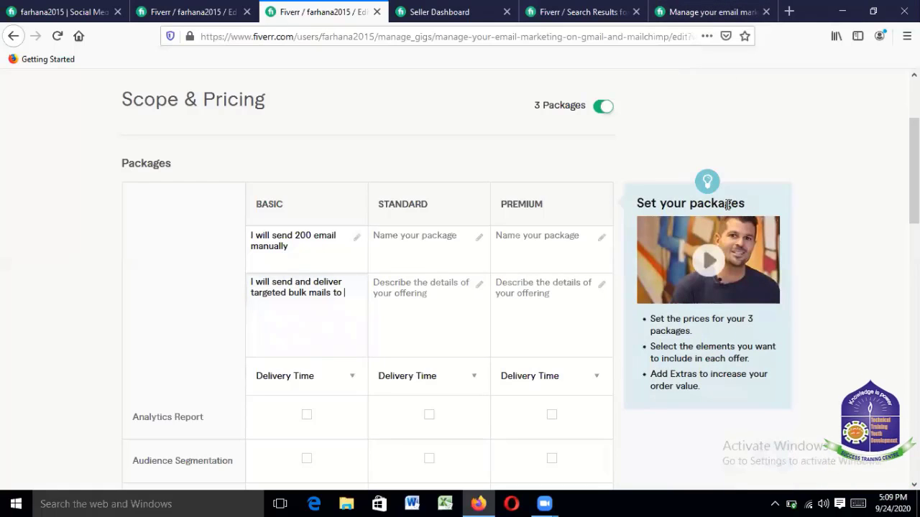
pyautogui.write('recei')
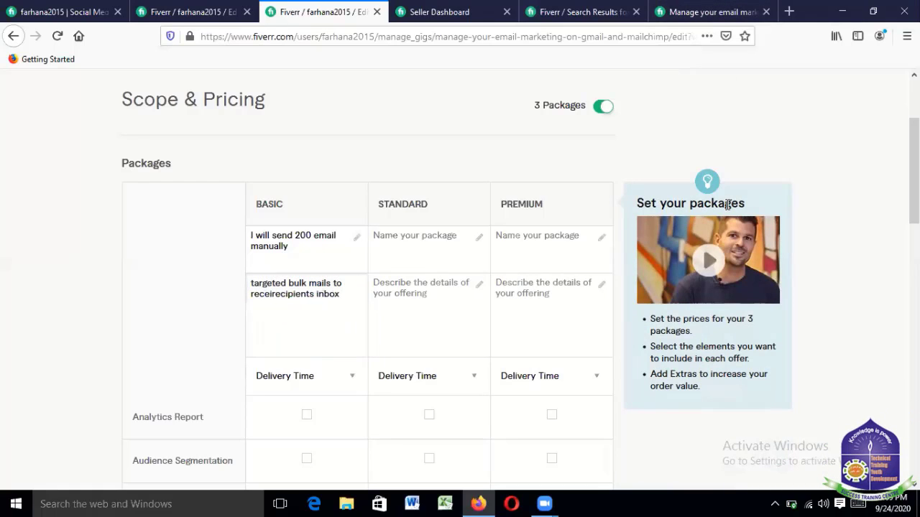
pyautogui.write('piant')
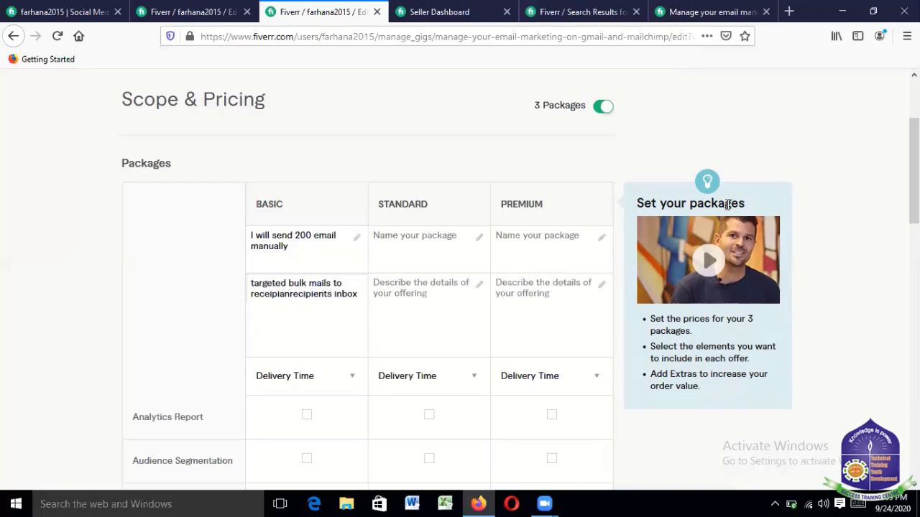
pyautogui.write('s')
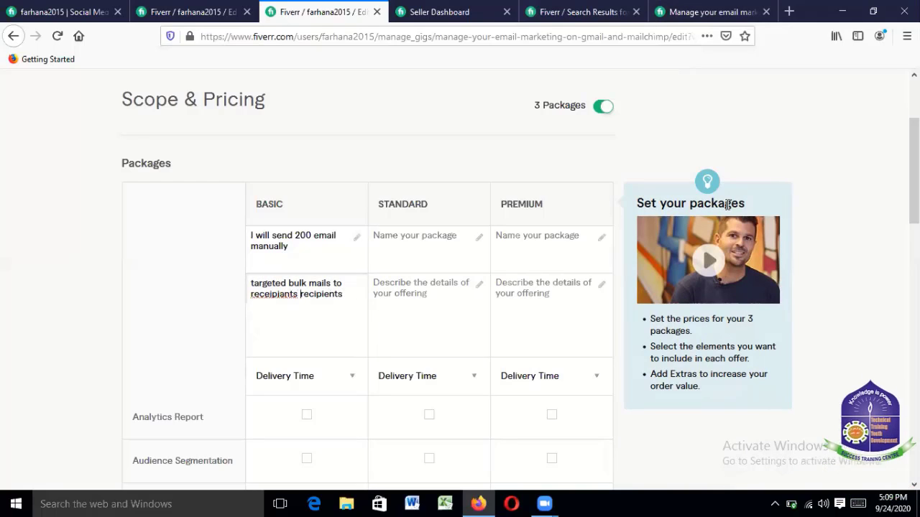
pyautogui.press('BackSpace')
pyautogui.press('BackSpace')
pyautogui.press('BackSpace')
pyautogui.press('BackSpace')
pyautogui.press('BackSpace')
pyautogui.press('BackSpace')
pyautogui.press('BackSpace')
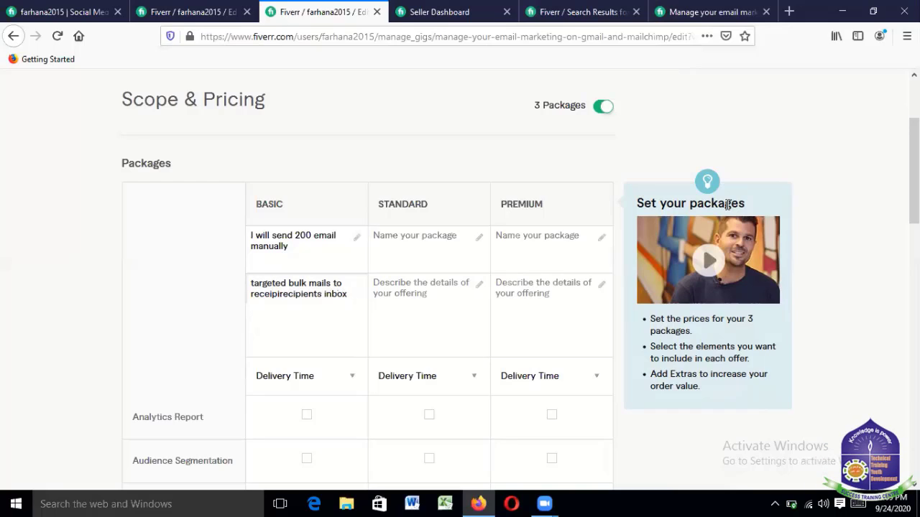
pyautogui.press('BackSpace')
pyautogui.press('BackSpace')
pyautogui.press('BackSpace')
pyautogui.press('BackSpace')
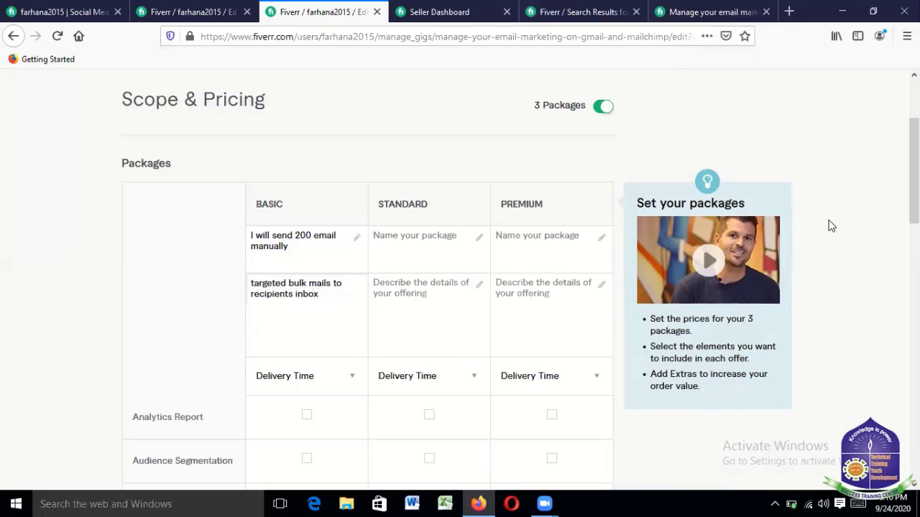
# - Include the Analytics Report in the Basic package and set its delivery time to 1 Day Delivery
pyautogui.moveTo(352, 292)
pyautogui.scroll(-3, 301, 341)
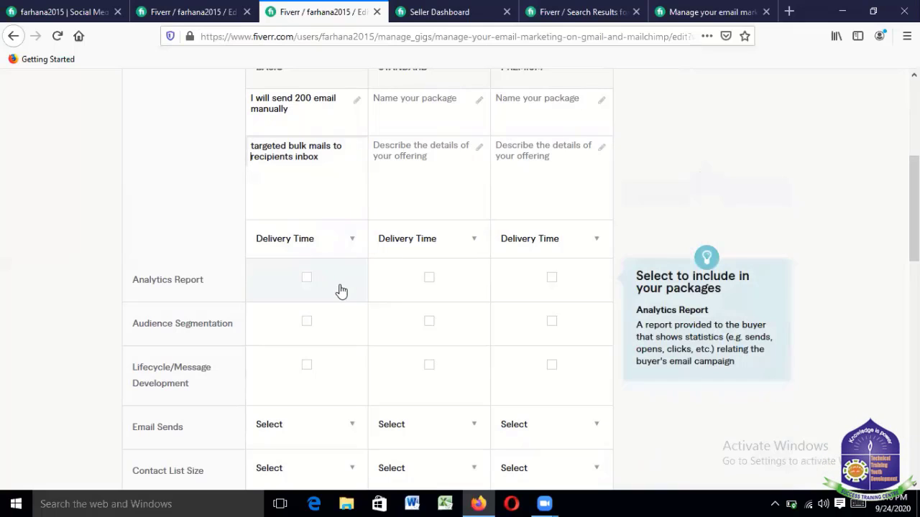
pyautogui.click(307, 279)
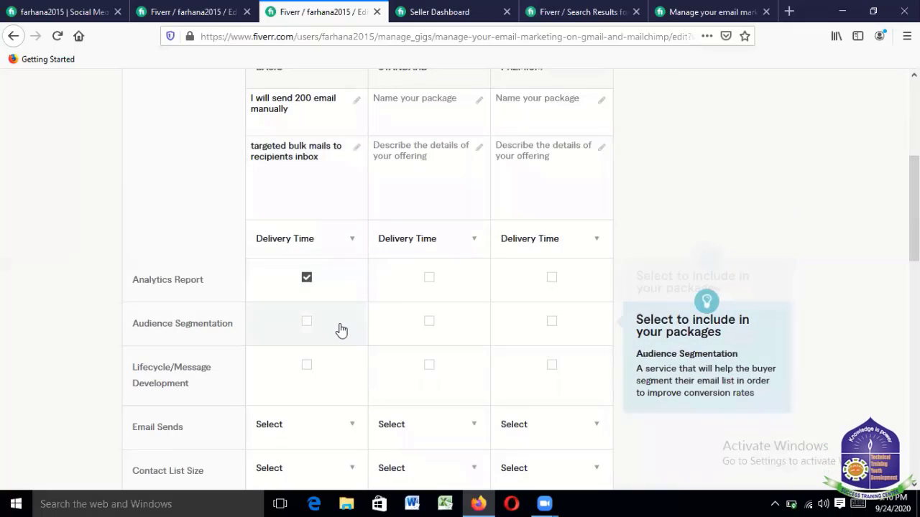
pyautogui.scroll(-2, 340, 329)
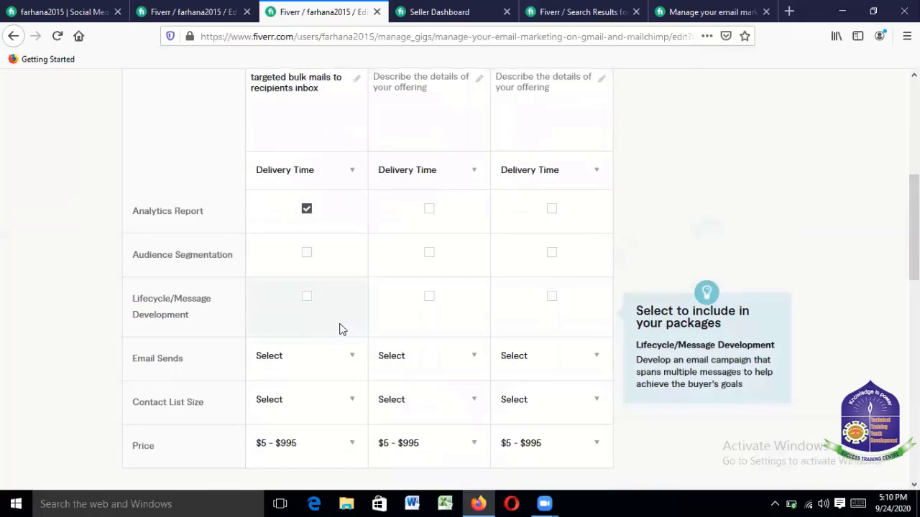
pyautogui.scroll(-2, 339, 329)
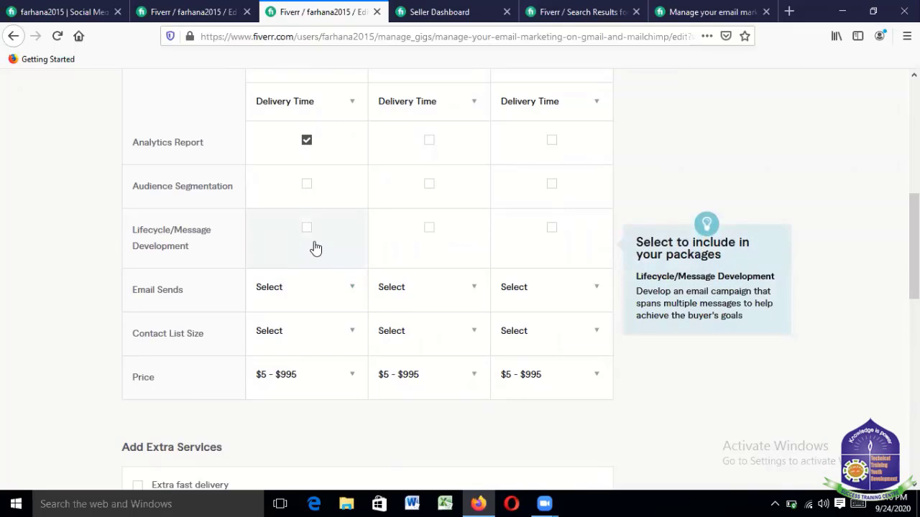
pyautogui.click(316, 102)
pyautogui.click(347, 164)
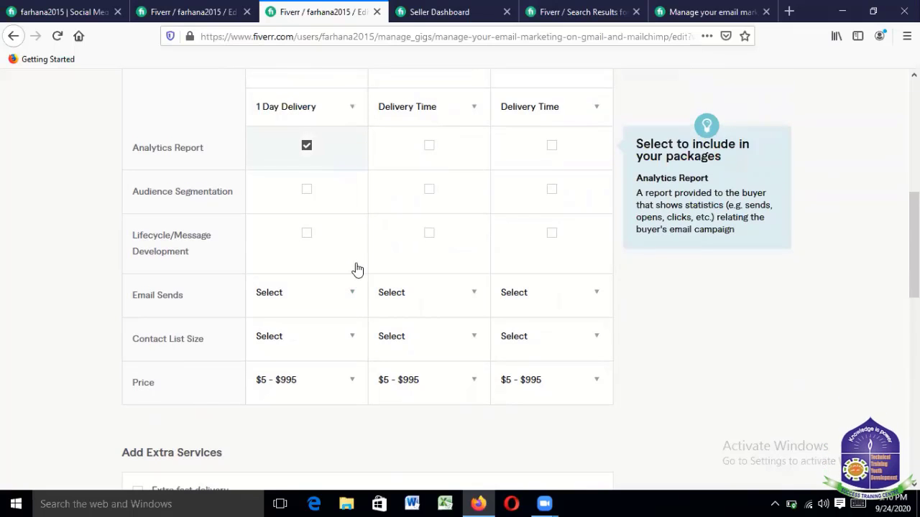
# - Set the Basic package price to $5
pyautogui.scroll(1, 357, 269)
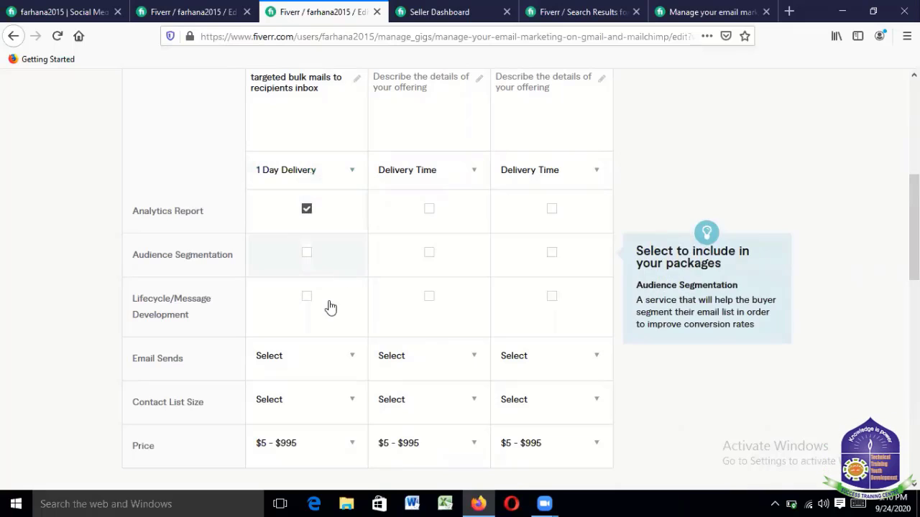
pyautogui.scroll(-2, 329, 308)
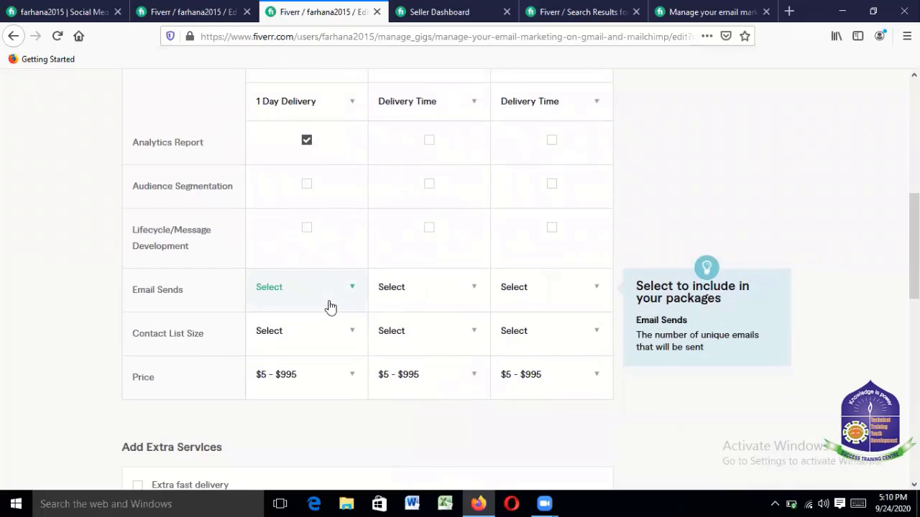
pyautogui.scroll(3, 330, 307)
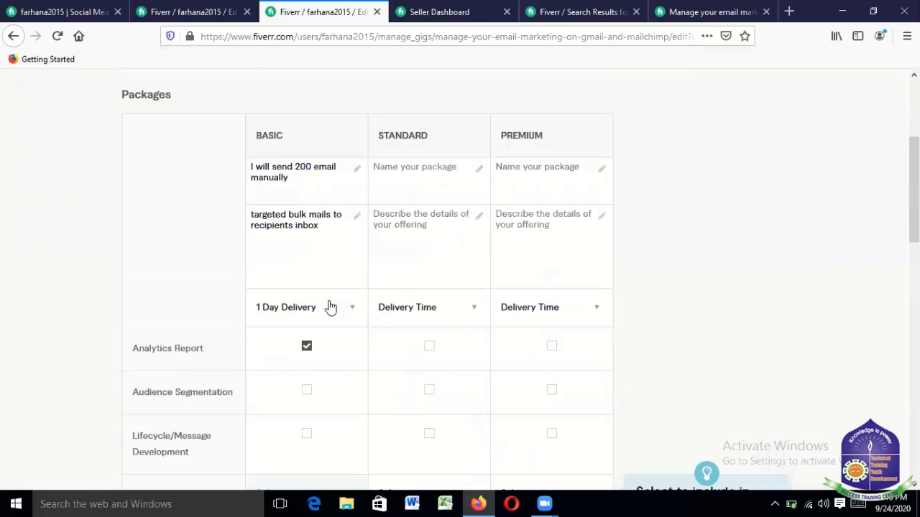
pyautogui.scroll(-2, 330, 307)
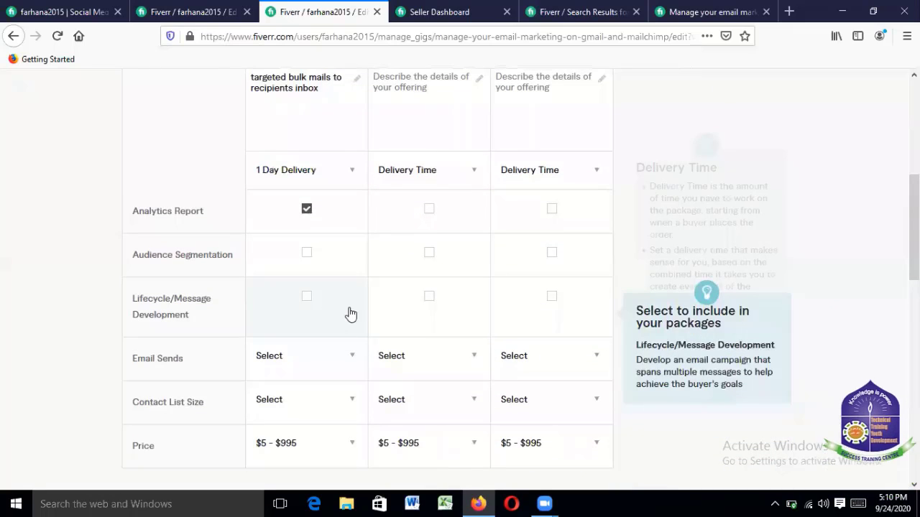
pyautogui.scroll(-2, 278, 306)
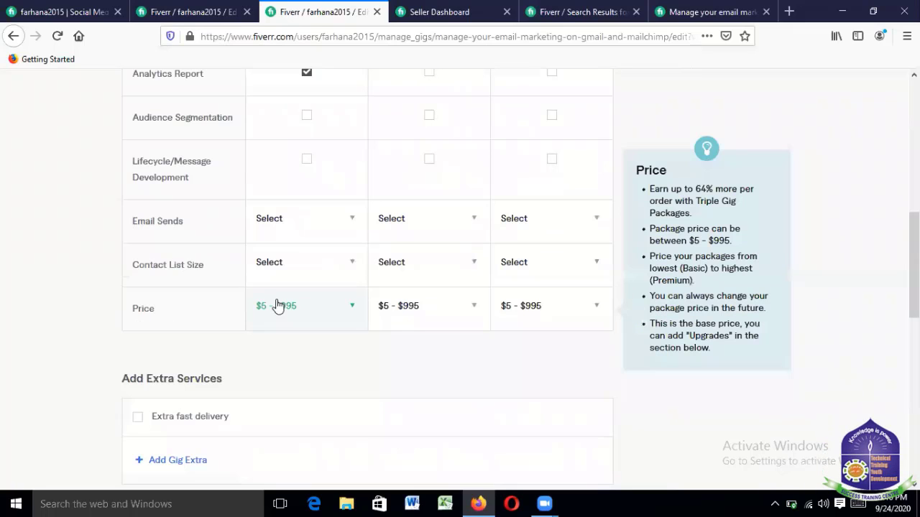
pyautogui.click(278, 306)
pyautogui.click(278, 307)
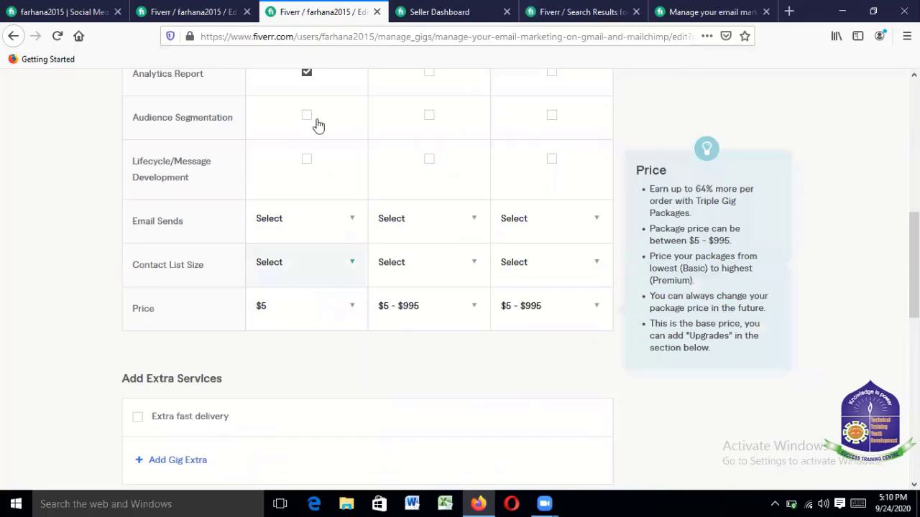
# - Set the number of Email Sends in the Basic package to 1
pyautogui.moveTo(314, 125)
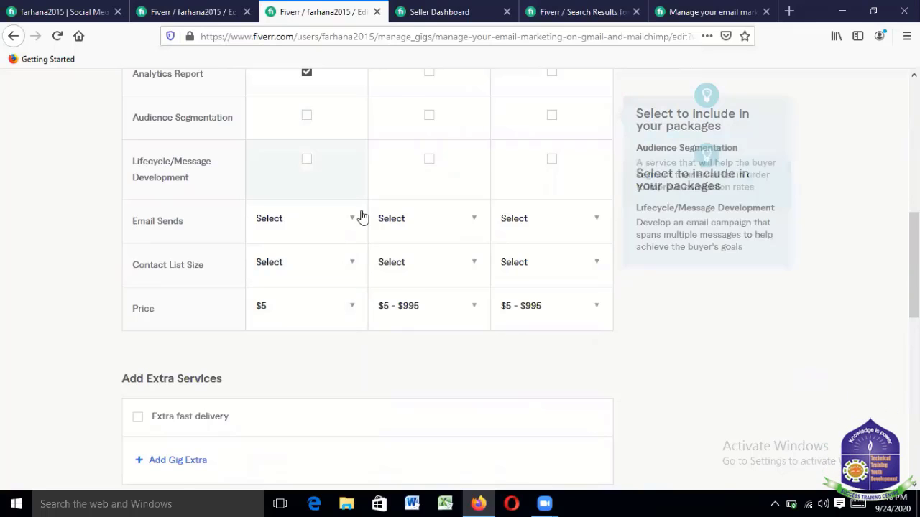
pyautogui.scroll(1, 362, 217)
pyautogui.scroll(-4, 345, 283)
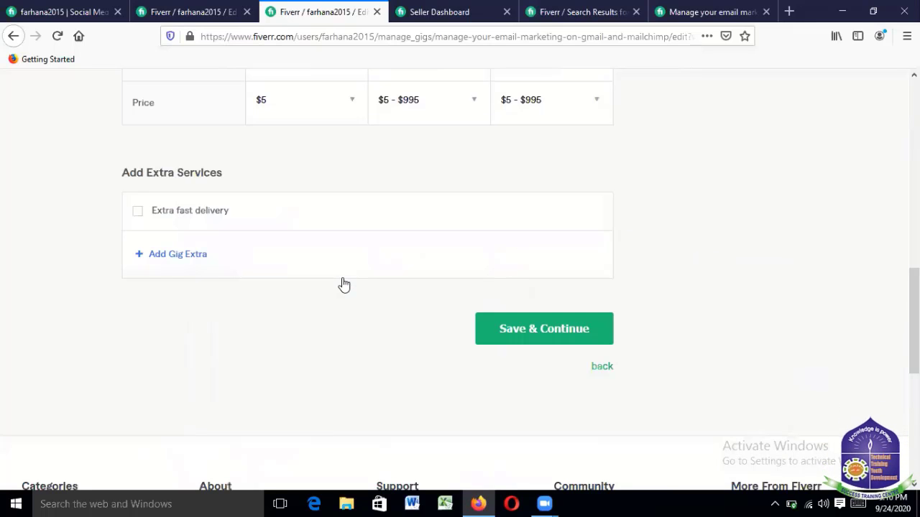
pyautogui.scroll(3, 344, 285)
pyautogui.moveTo(361, 267); pyautogui.dragTo(363, 219)
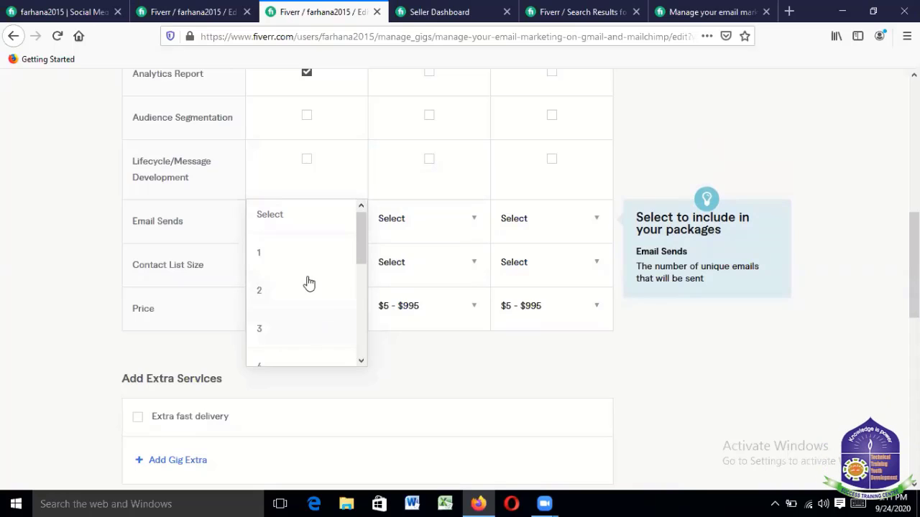
pyautogui.click(267, 252)
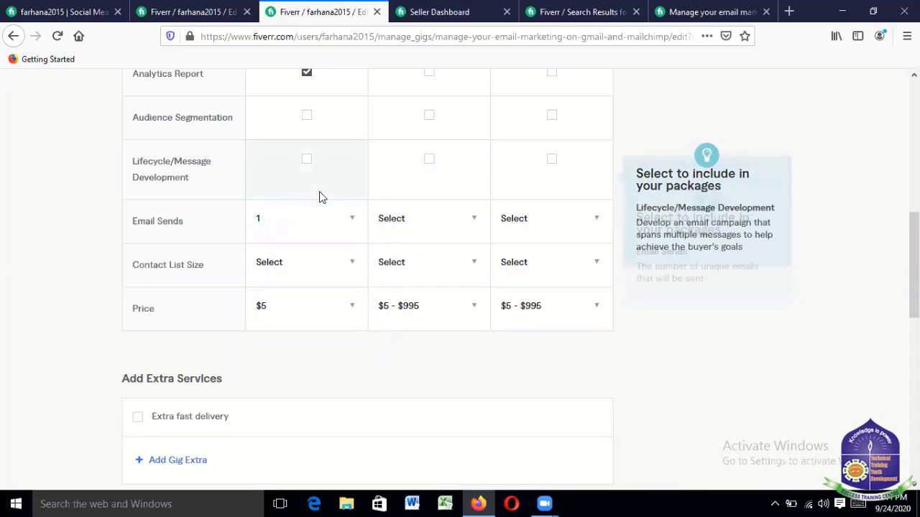
# - Copy the reference gig's Standard package name into the new gig's Standard package, changing it to "I WILL SEND 400 EMAILS MANUALLY"
pyautogui.scroll(2, 318, 197)
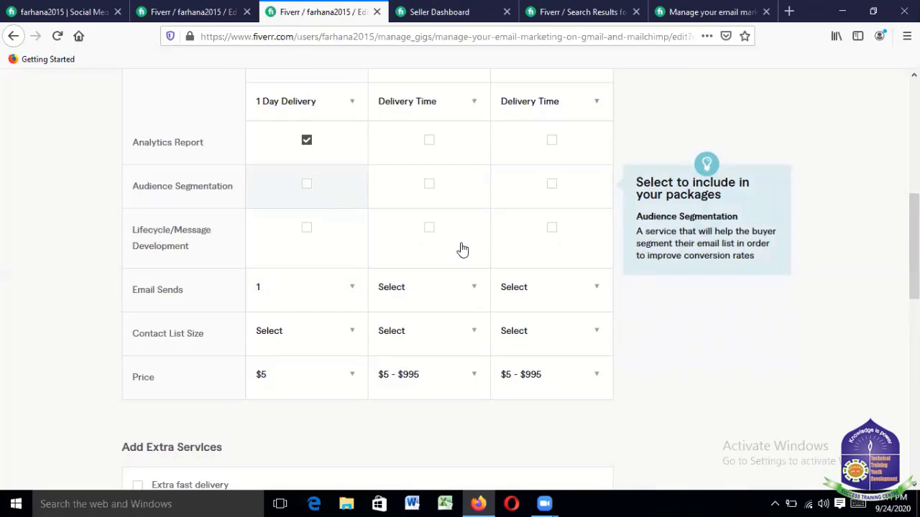
pyautogui.scroll(4, 464, 247)
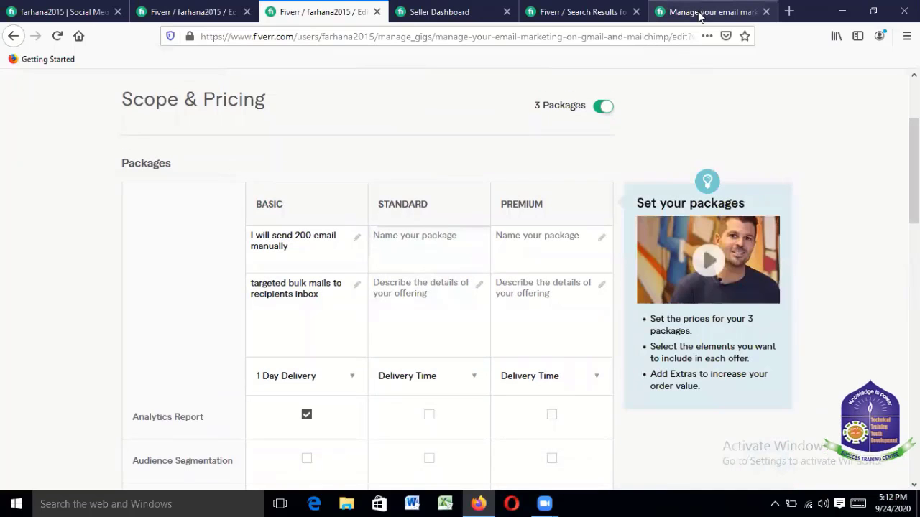
pyautogui.hotkey('ctrl', 'Tab')
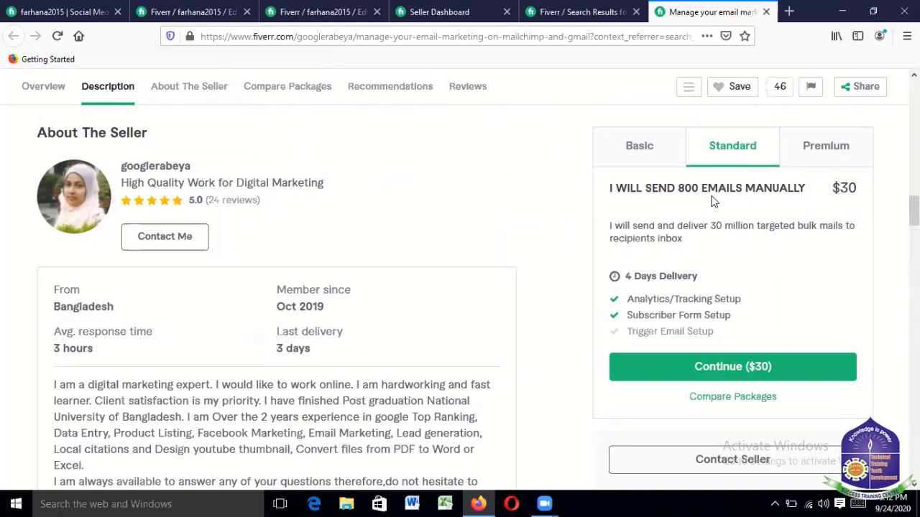
pyautogui.moveTo(808, 188); pyautogui.dragTo(638, 202)
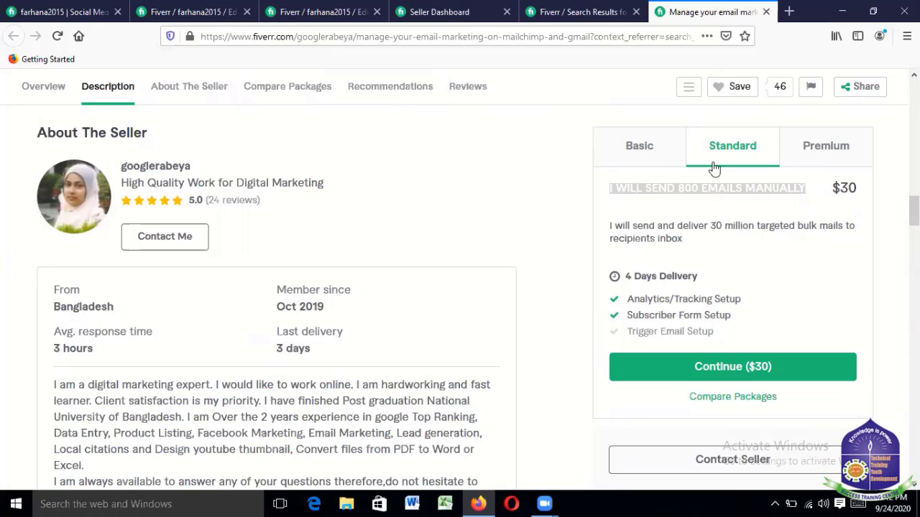
pyautogui.click(345, 12)
pyautogui.click(436, 235)
pyautogui.write('I WILL SEND 200 EMAILS MANUALLY')
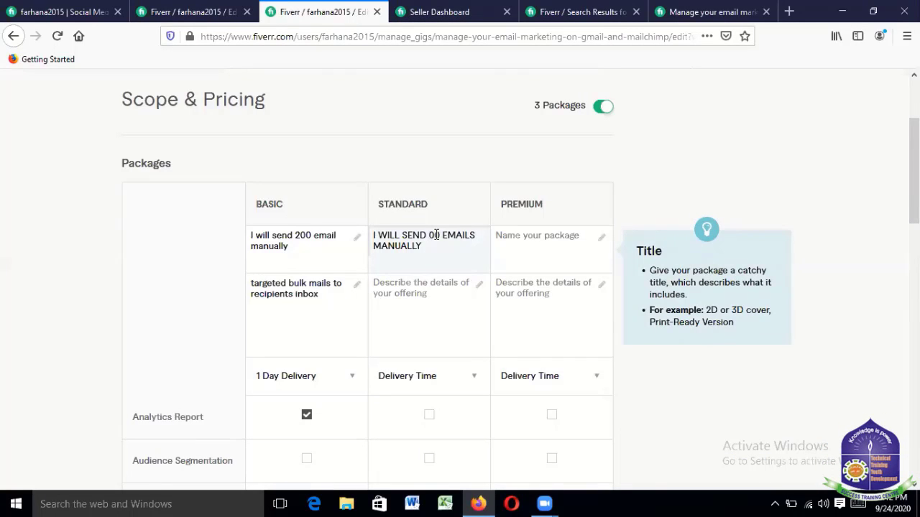
pyautogui.write('4')
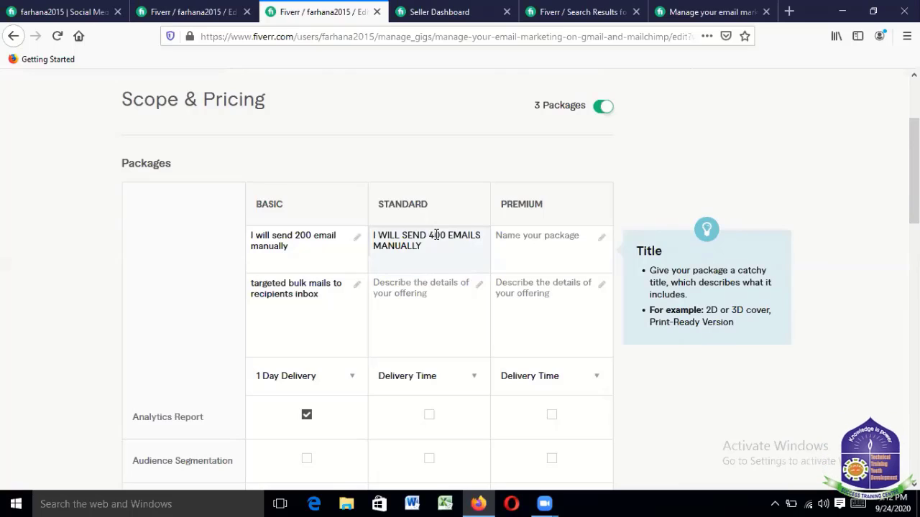
pyautogui.doubleClick(336, 242)
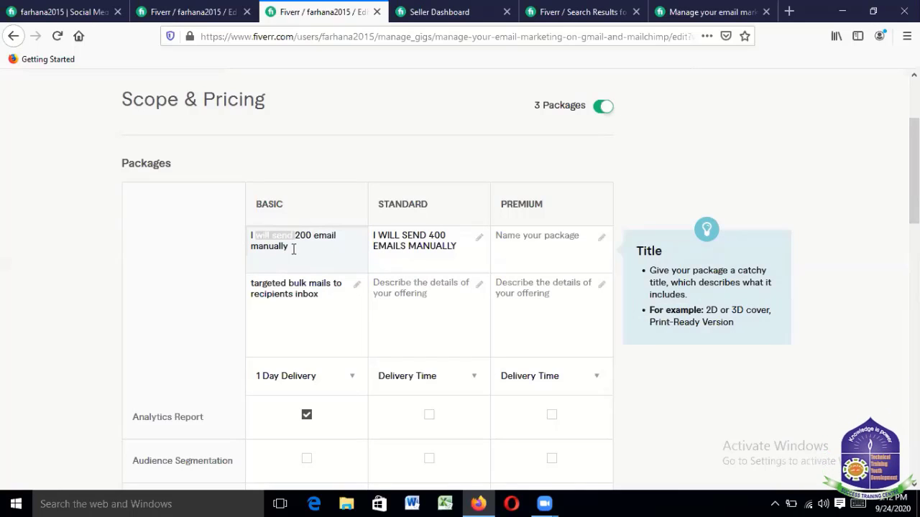
pyautogui.moveTo(294, 248); pyautogui.dragTo(269, 235)
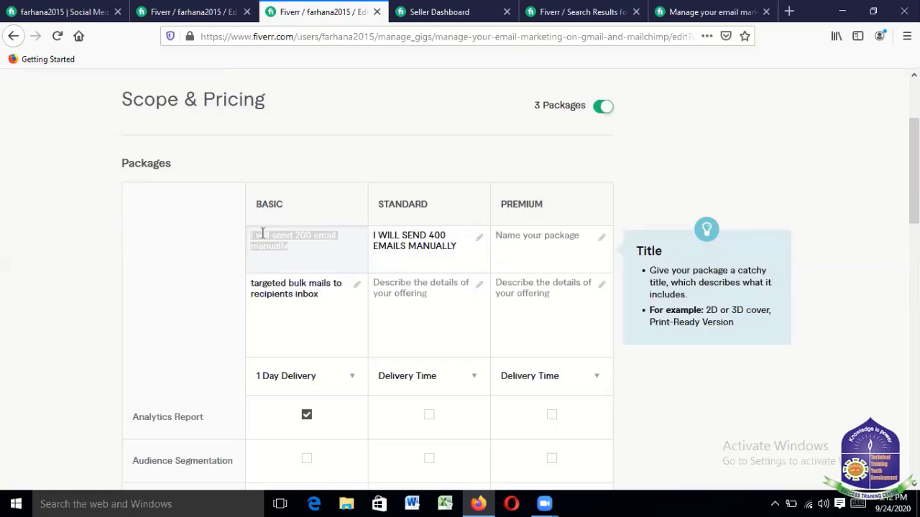
pyautogui.click(268, 243)
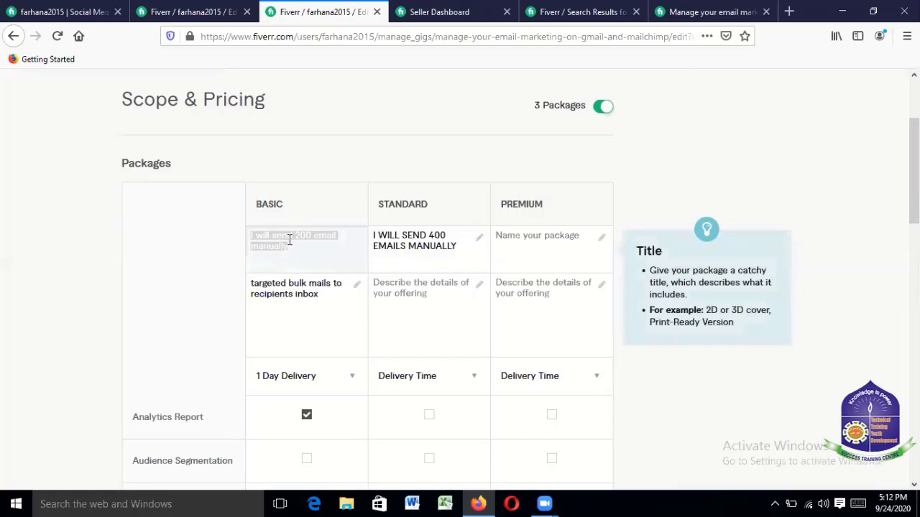
pyautogui.rightClick(290, 240)
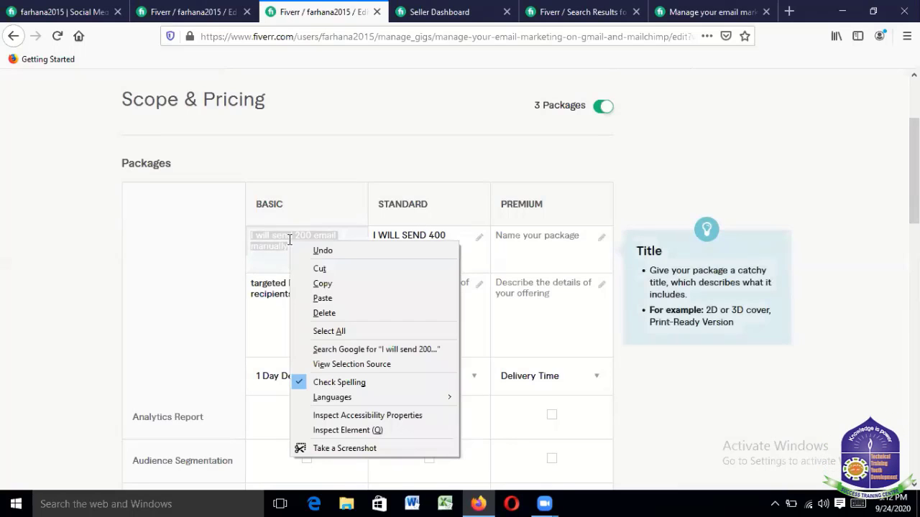
pyautogui.click(411, 179)
pyautogui.click(473, 262)
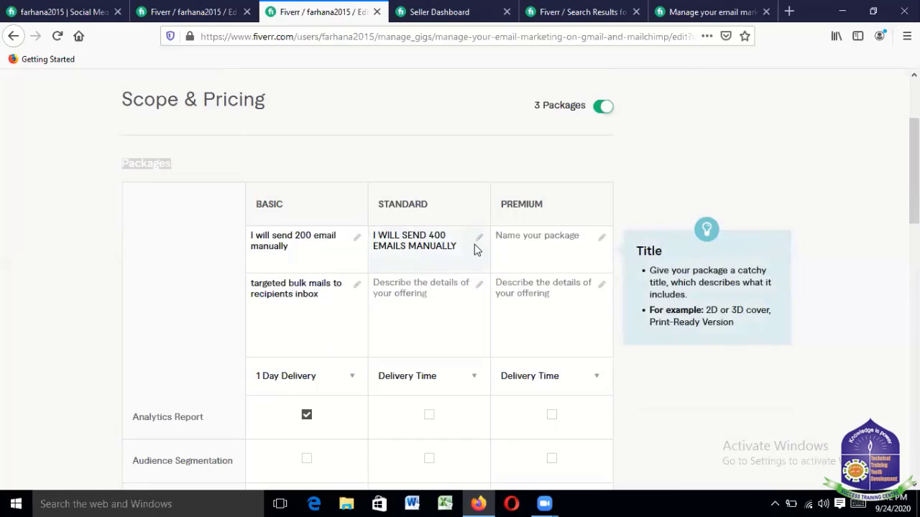
# - Copy the reference gig's Standard package description into the new gig's Standard package description
pyautogui.click(438, 295)
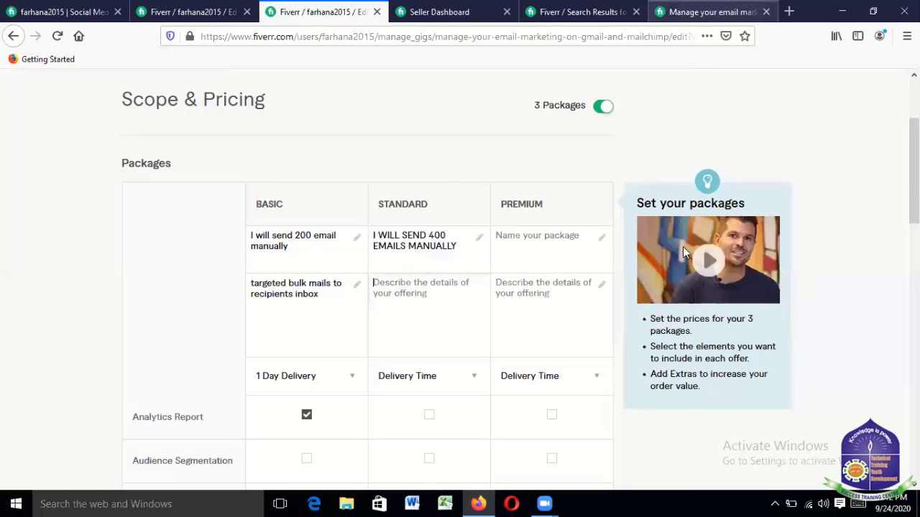
pyautogui.hotkey('ctrl', 'Tab')
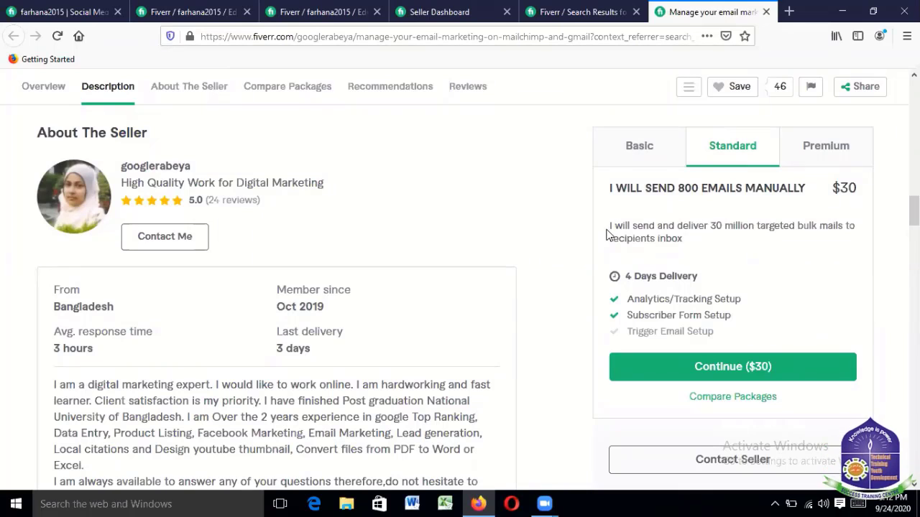
pyautogui.moveTo(608, 227); pyautogui.dragTo(690, 250)
pyautogui.click(320, 13)
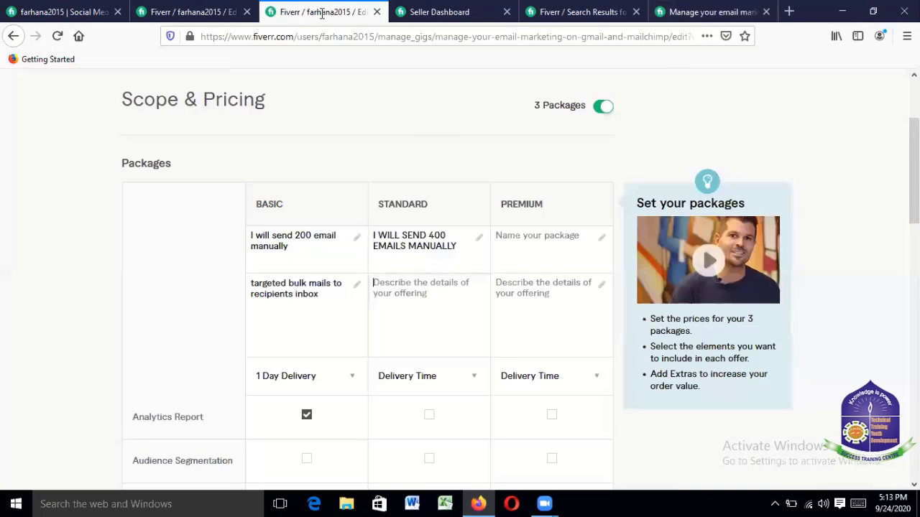
pyautogui.click(416, 297)
pyautogui.write('million targeted bulk mails to recipients inbox')
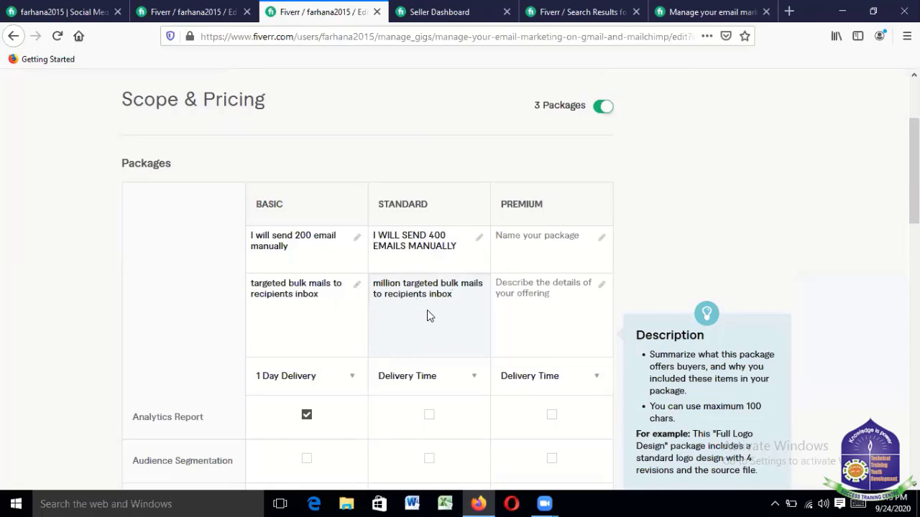
pyautogui.scroll(2, 420, 355)
pyautogui.scroll(-3, 420, 354)
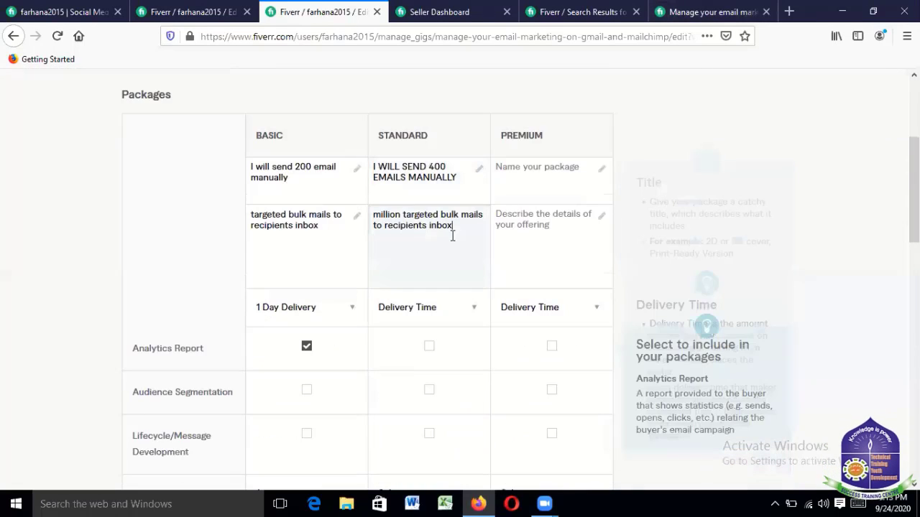
# - Remove "30 million" from the Standard description so it begins "I will send and deliver targeted bulk mails to"
pyautogui.hotkey('ctrl', 'Home')
pyautogui.write('30')
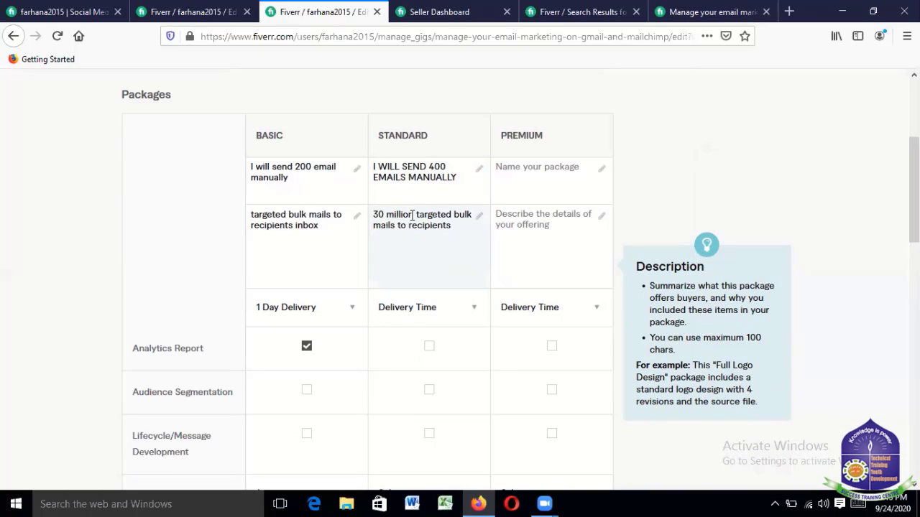
pyautogui.press('BackSpace')
pyautogui.press('BackSpace')
pyautogui.press('BackSpace')
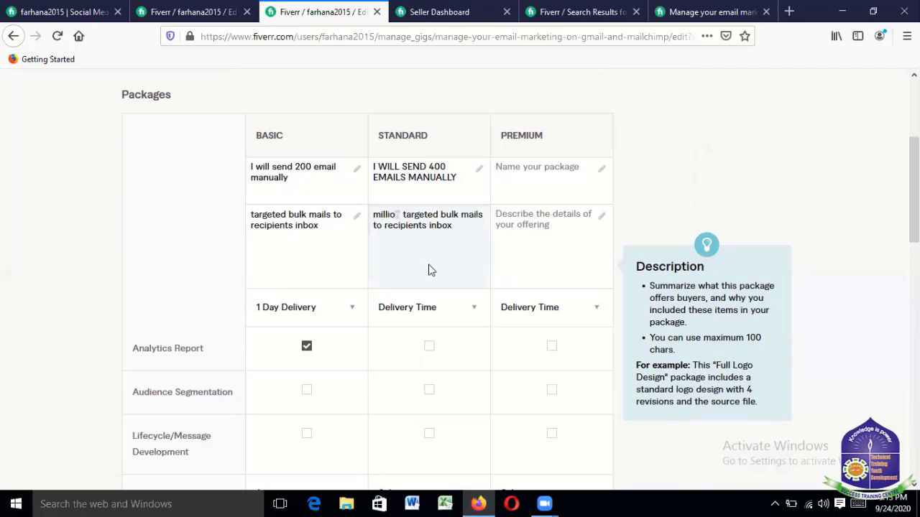
pyautogui.press('BackSpace')
pyautogui.hotkey('ctrl', 'Home')
pyautogui.write('I will send and deliver')
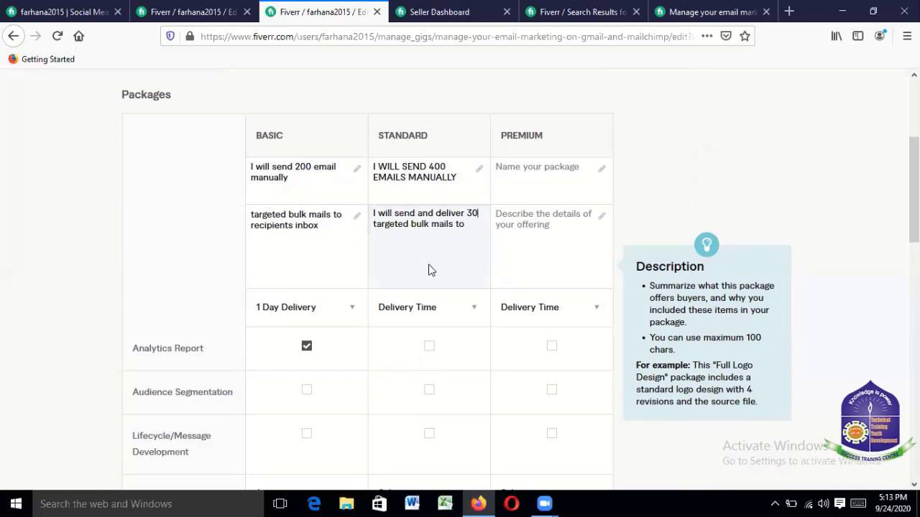
pyautogui.press('Delete')
pyautogui.press('Delete')
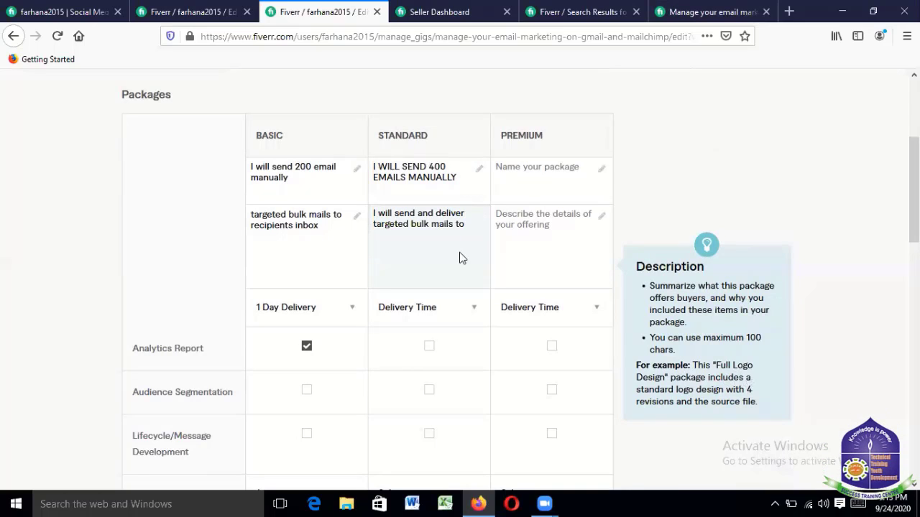
# - Set the Standard package's delivery time to 2 Days Delivery and include the Analytics Report in it
pyautogui.click(473, 311)
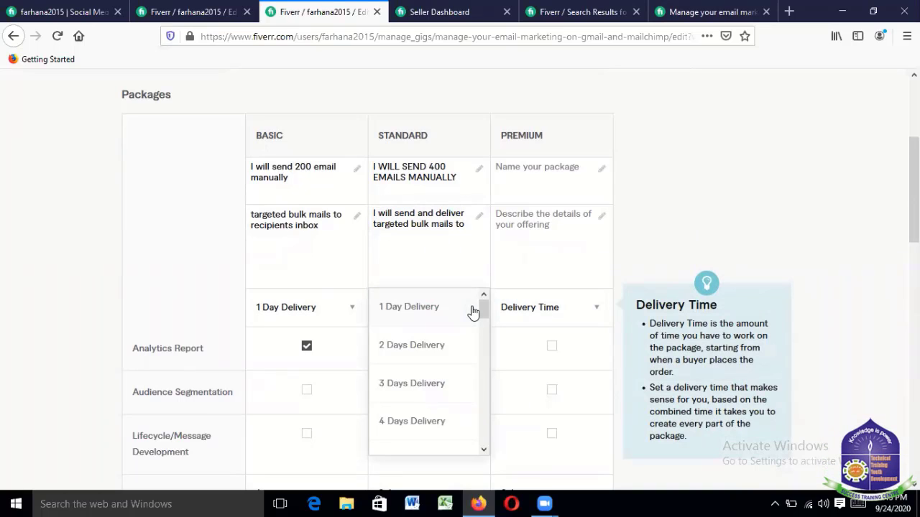
pyautogui.click(429, 348)
pyautogui.click(429, 347)
# - Set the Standard package's Email Sends to 2 and its price to $15
pyautogui.scroll(-5, 433, 353)
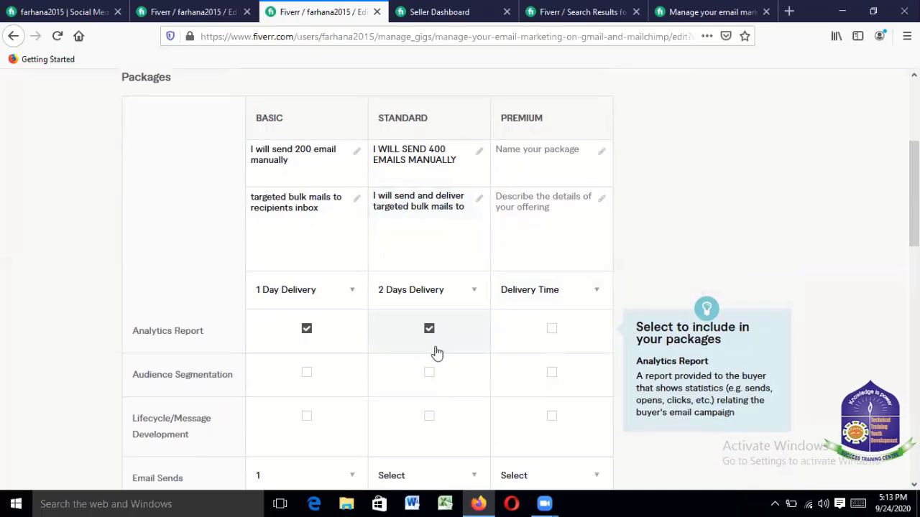
pyautogui.click(476, 289)
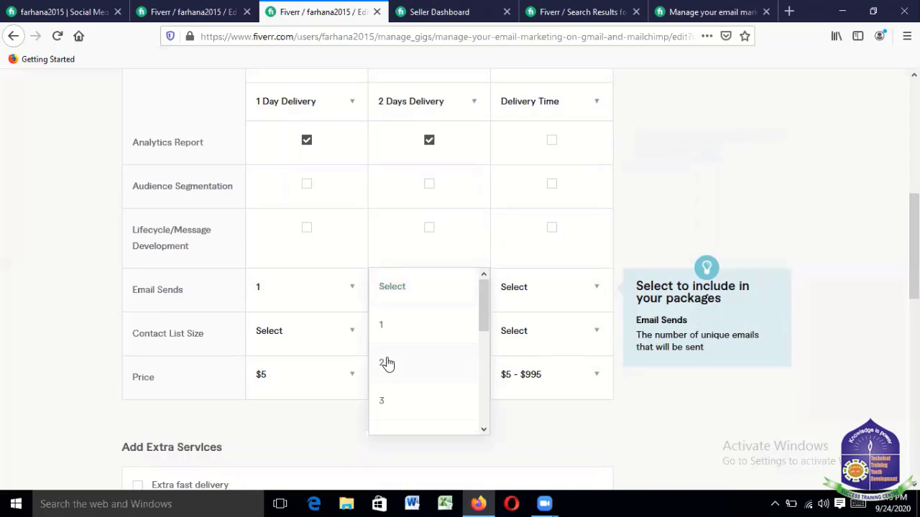
pyautogui.click(472, 329)
pyautogui.scroll(-3, 474, 269)
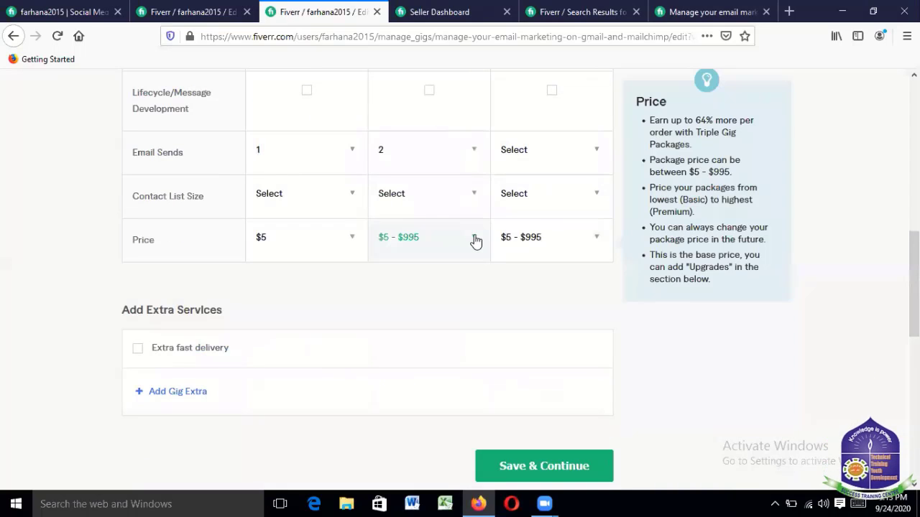
pyautogui.click(475, 241)
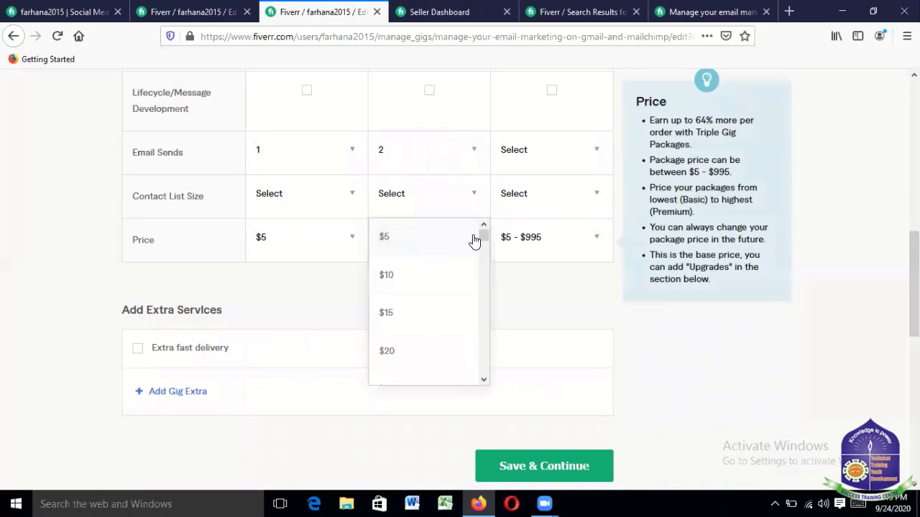
pyautogui.click(389, 312)
# - Copy the reference gig's Premium package name "I WILL SEND 1600 EMAILS MANUALLY" into the new gig's Premium package
pyautogui.scroll(4, 471, 271)
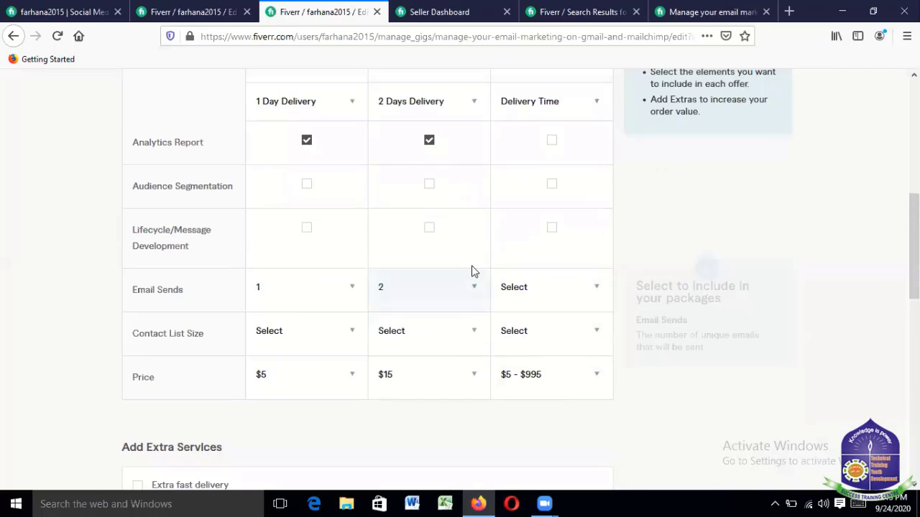
pyautogui.scroll(2, 471, 271)
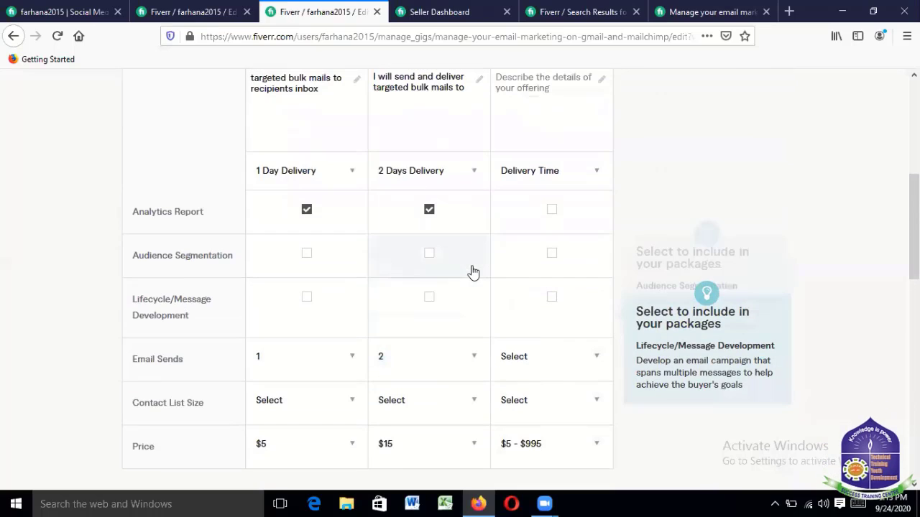
pyautogui.scroll(6, 474, 271)
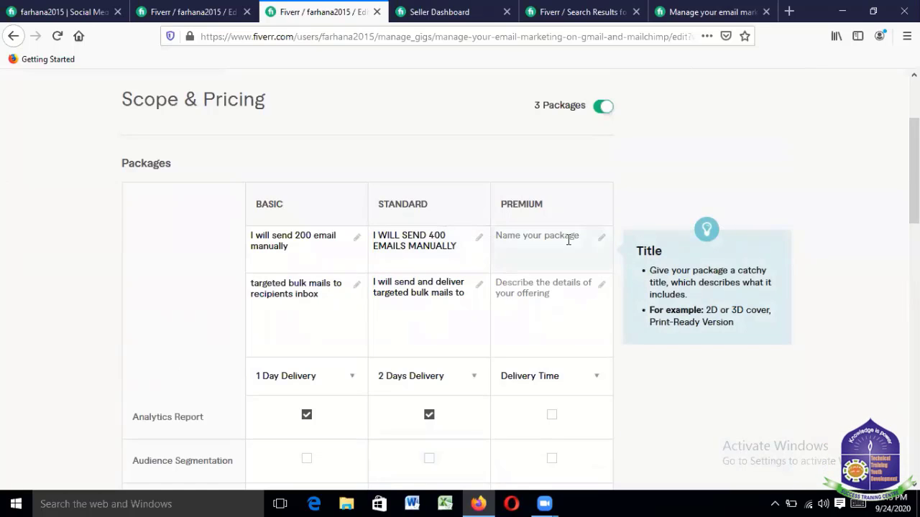
pyautogui.click(607, 244)
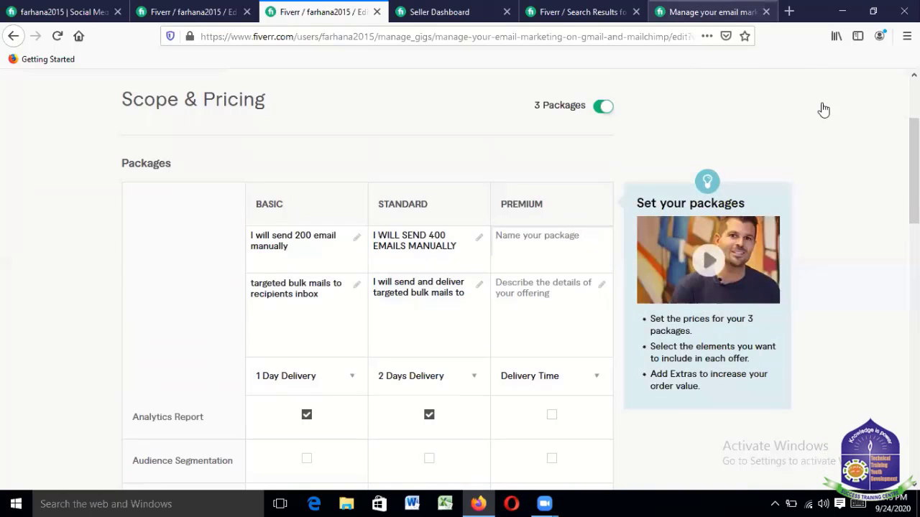
pyautogui.hotkey('ctrl', 'Tab')
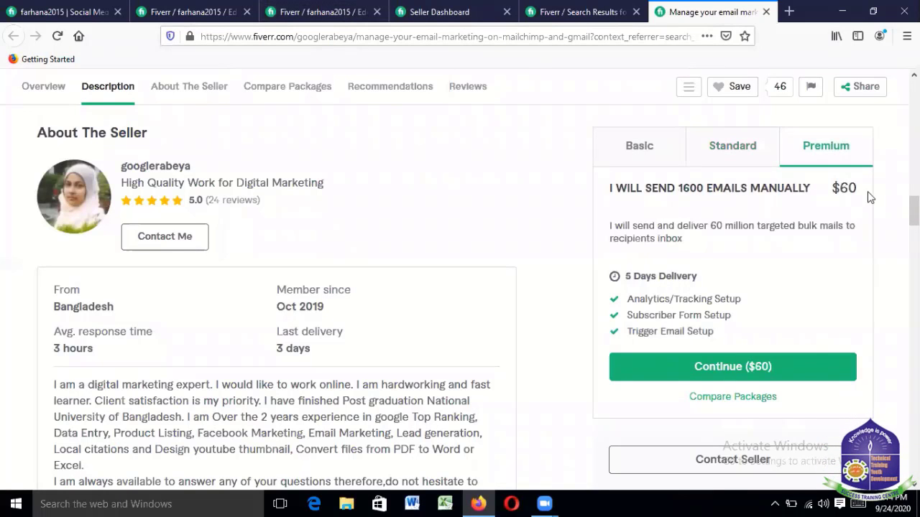
pyautogui.moveTo(811, 191); pyautogui.dragTo(692, 187)
pyautogui.moveTo(614, 186); pyautogui.dragTo(611, 188)
pyautogui.hotkey('ctrl', 'c')
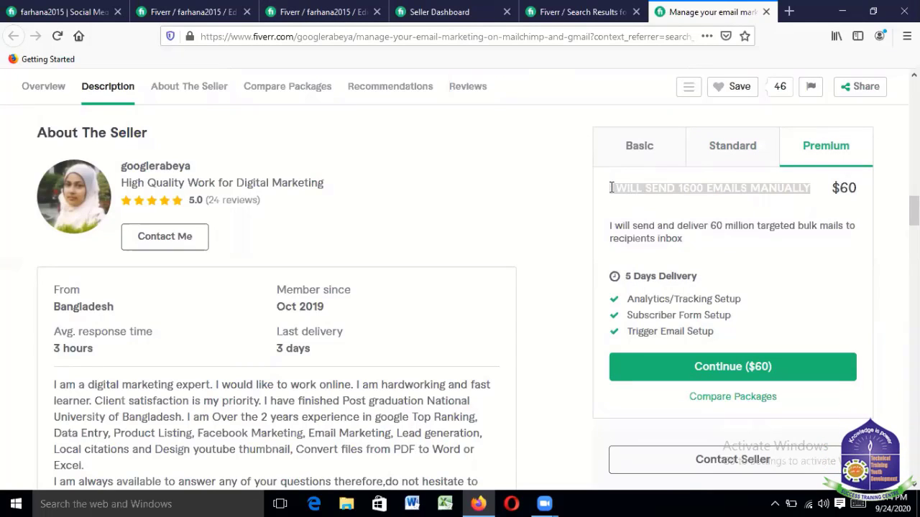
pyautogui.click(344, 12)
pyautogui.click(518, 241)
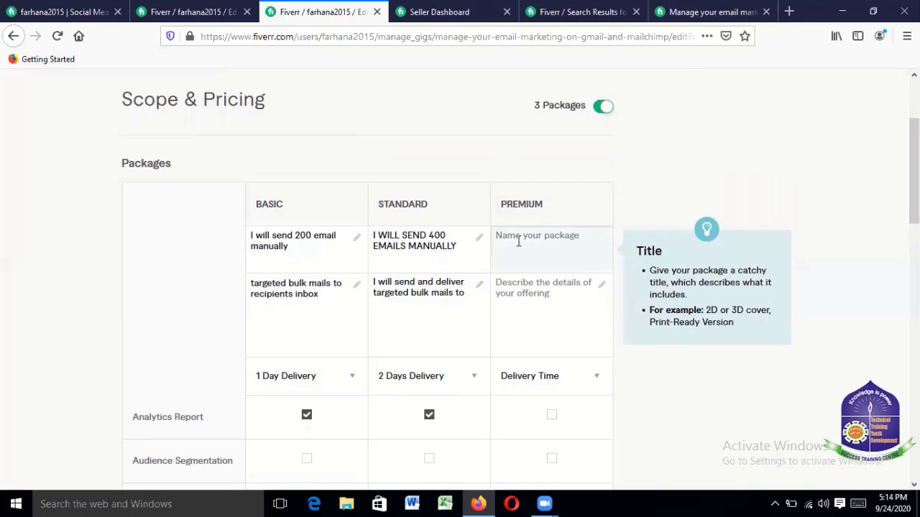
pyautogui.hotkey('ctrl', 'v')
# - Copy the reference gig's Premium package description into the new gig's Premium package description
pyautogui.click(532, 282)
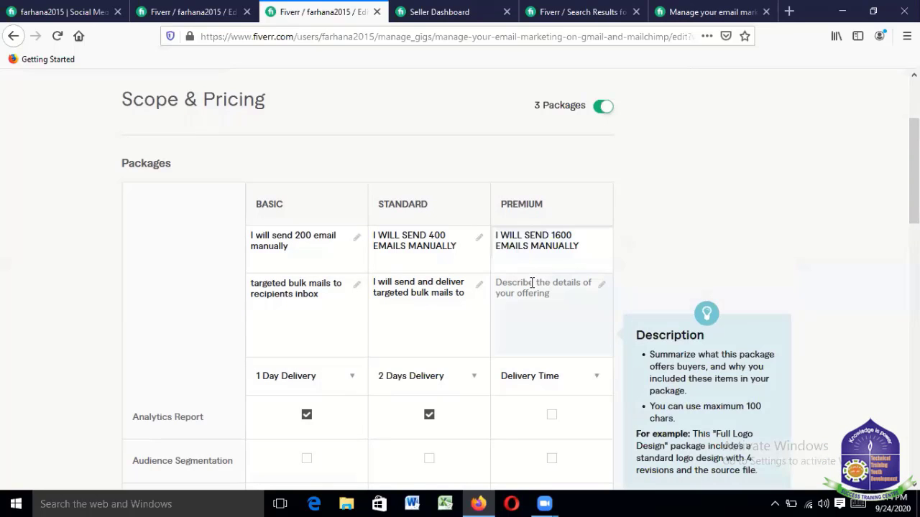
pyautogui.click(721, 143)
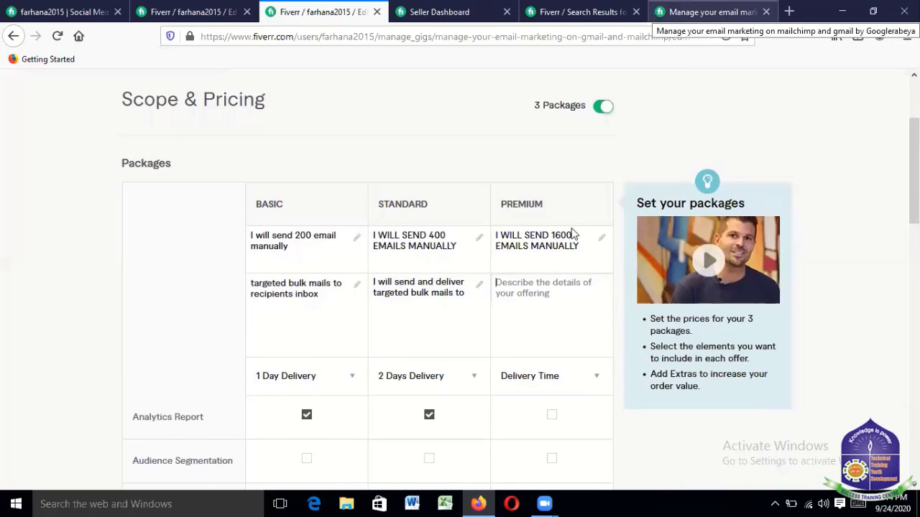
pyautogui.hotkey('ctrl', '9')
pyautogui.click(609, 227)
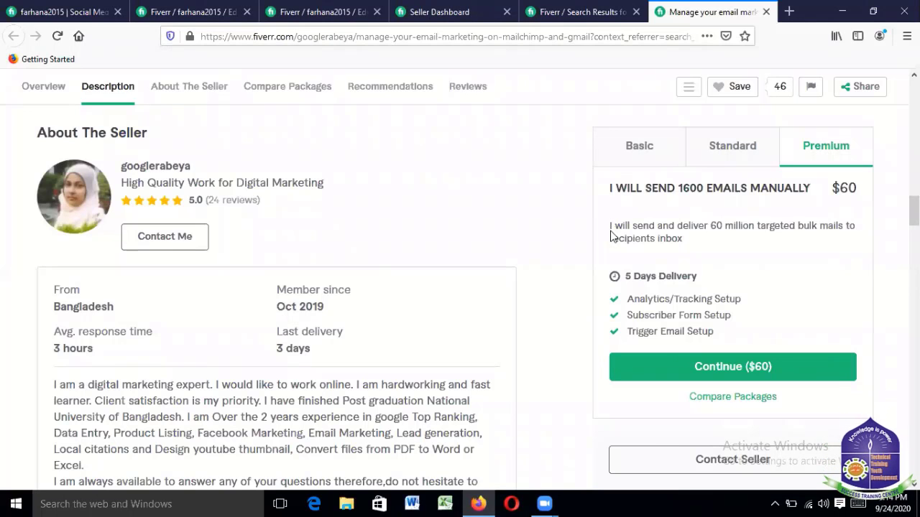
pyautogui.moveTo(609, 230); pyautogui.dragTo(706, 269)
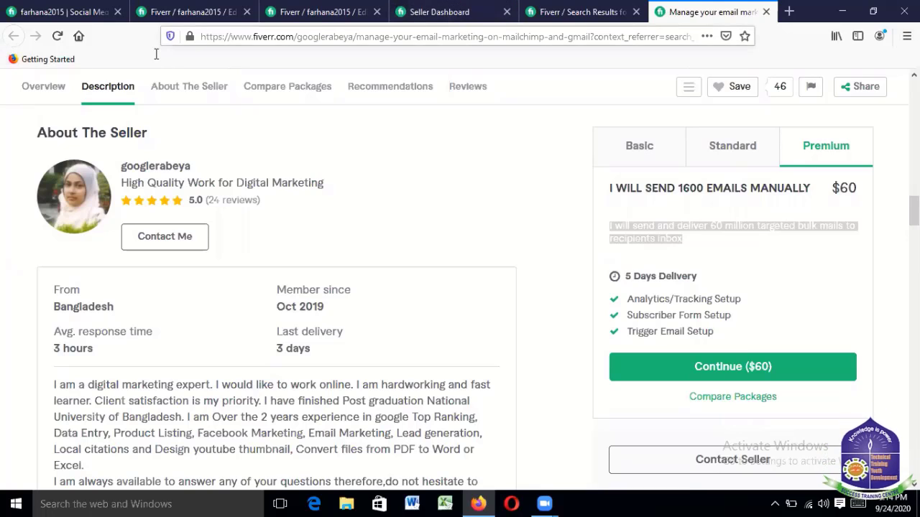
pyautogui.click(330, 15)
pyautogui.click(527, 305)
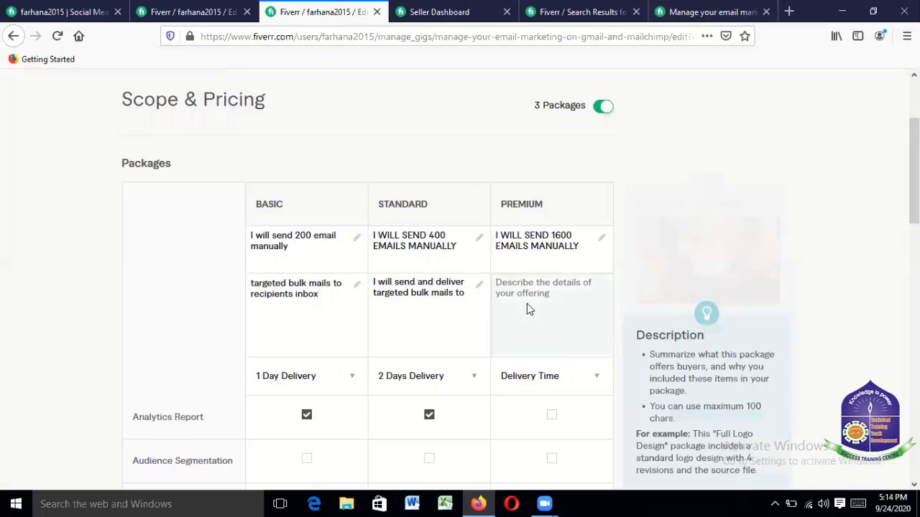
pyautogui.write('million targeted bulk mails to recipients inbox')
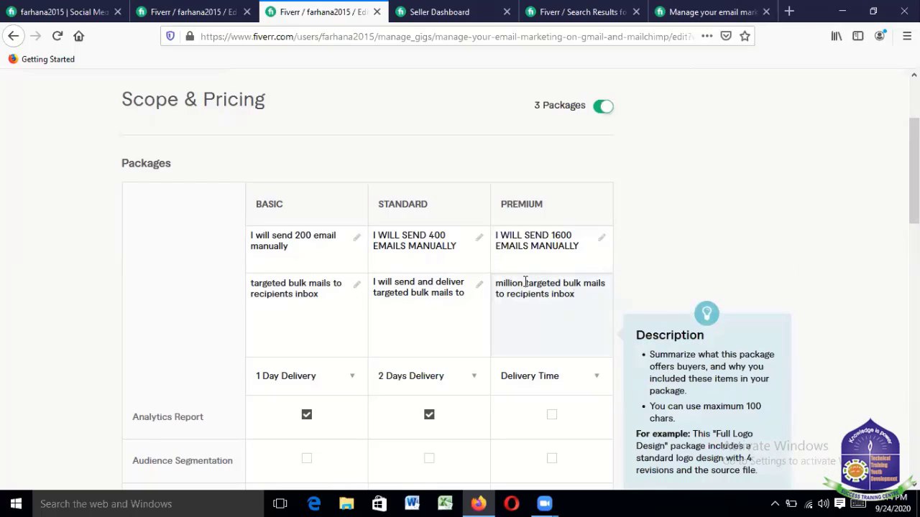
# - Remove "60 million" from the Premium description so it begins "I will send and deliver targeted bulk mails to"
pyautogui.press('BackSpace')
pyautogui.press('BackSpace')
pyautogui.press('BackSpace')
pyautogui.press('BackSpace')
pyautogui.press('BackSpace')
pyautogui.press('BackSpace')
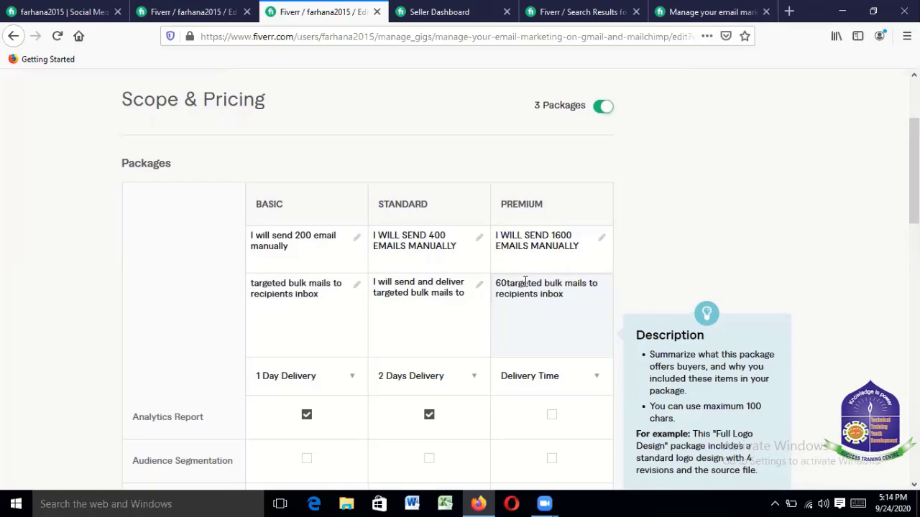
pyautogui.write('deliver')
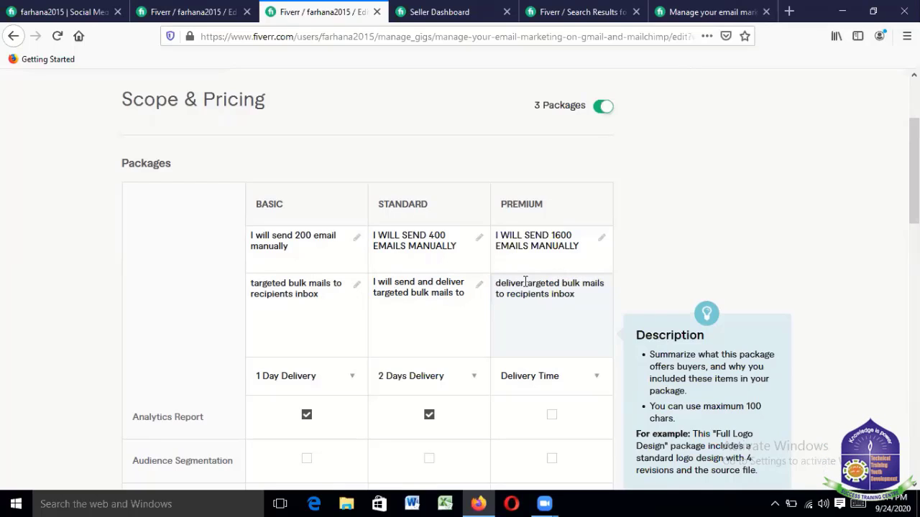
pyautogui.write('I will send and')
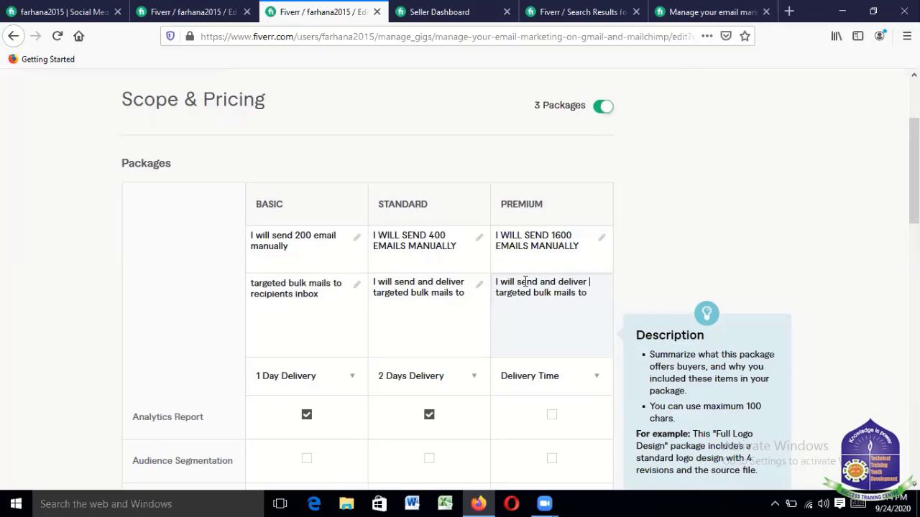
# - Replace the Basic package name with "I will send and deliver 60 million"
pyautogui.click(343, 242)
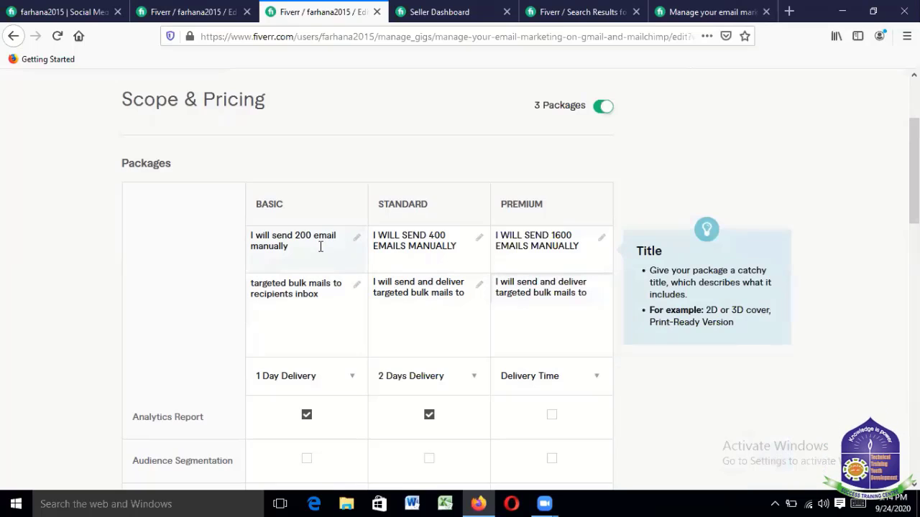
pyautogui.click(316, 245)
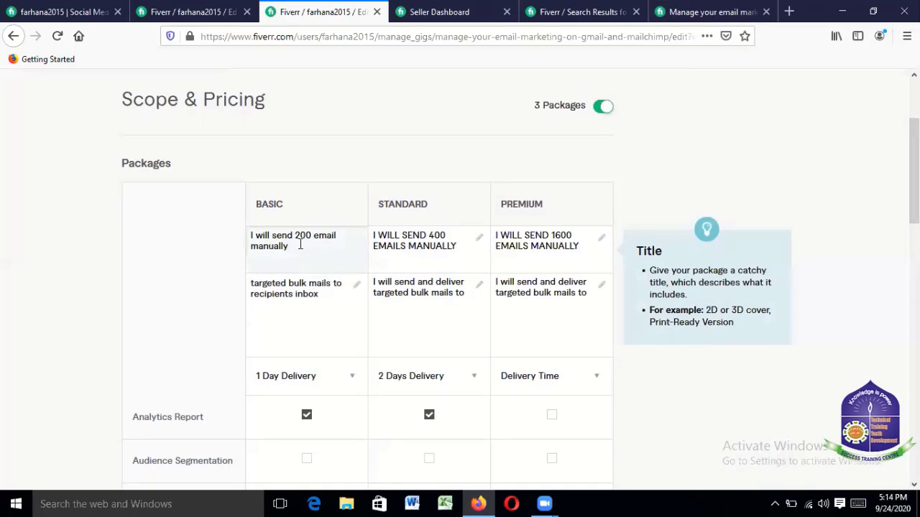
pyautogui.moveTo(292, 247); pyautogui.dragTo(264, 238)
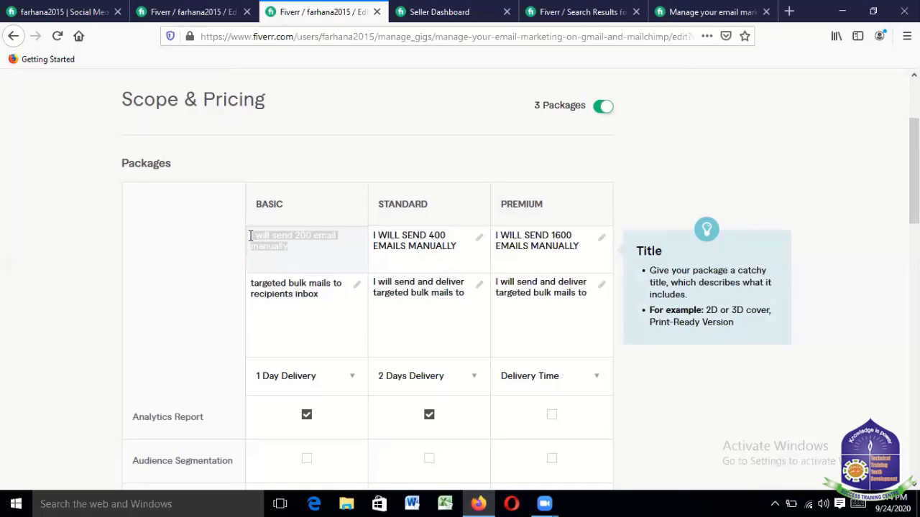
pyautogui.write('I will send and deliver 60 million')
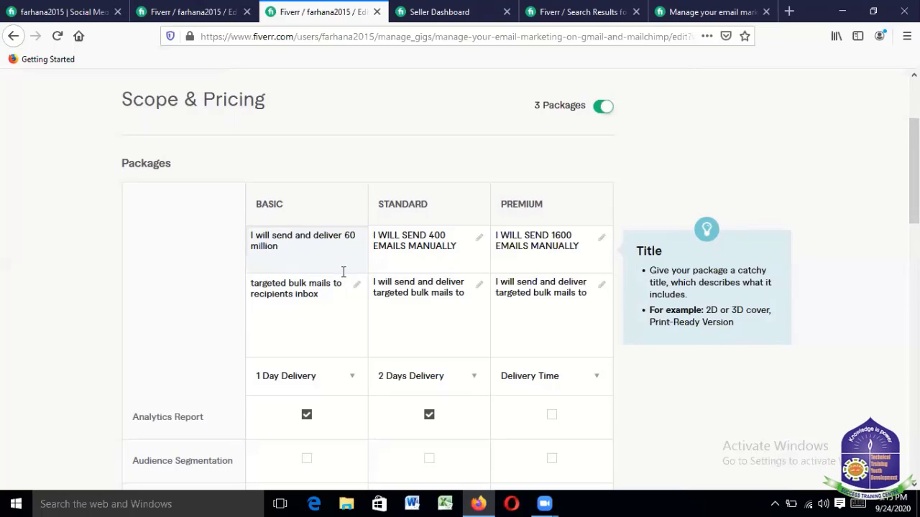
# - Replace the Basic package name with the reference gig's Basic package name "I WILL SEND 400 EMAILS MANUALLY"
pyautogui.click(721, 125)
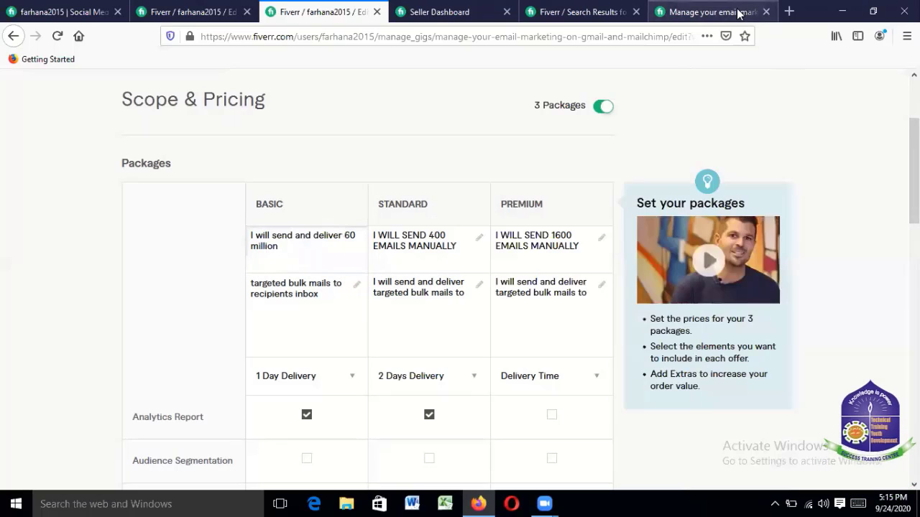
pyautogui.hotkey('ctrl', 'Tab')
pyautogui.click(647, 154)
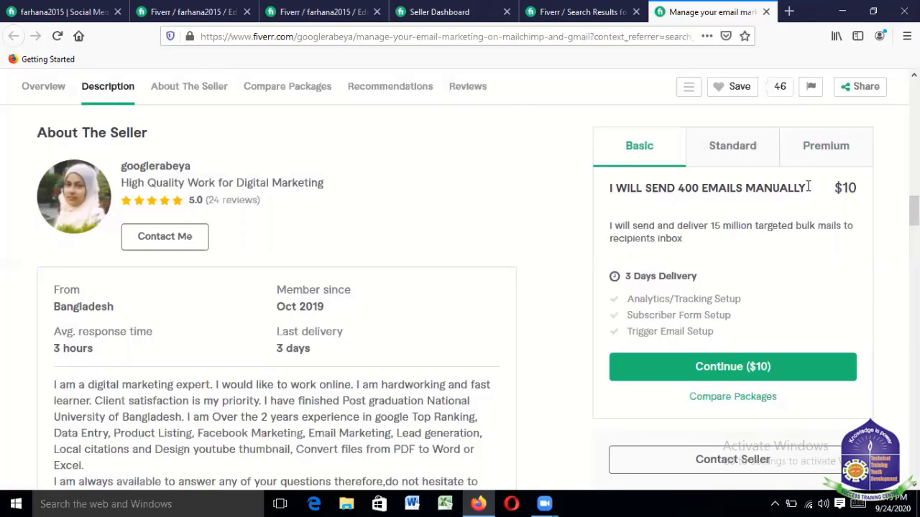
pyautogui.moveTo(716, 192); pyautogui.dragTo(602, 193)
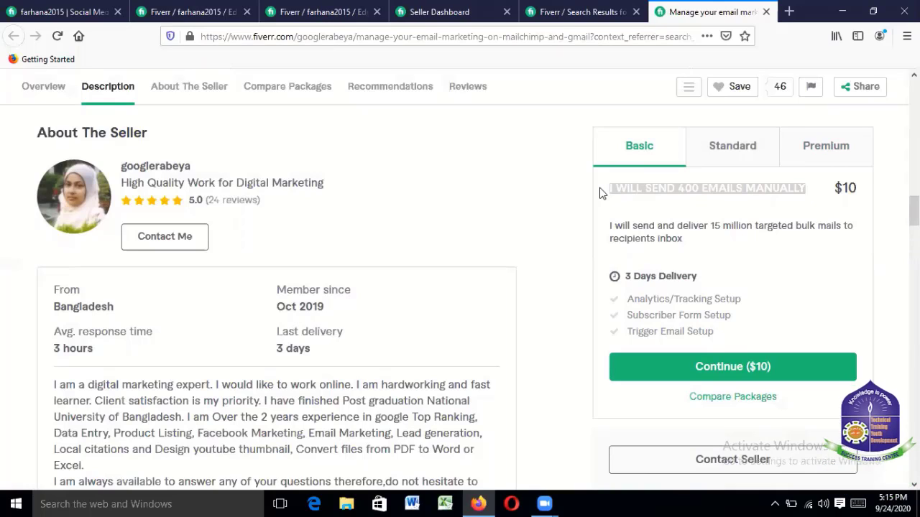
pyautogui.click(323, 12)
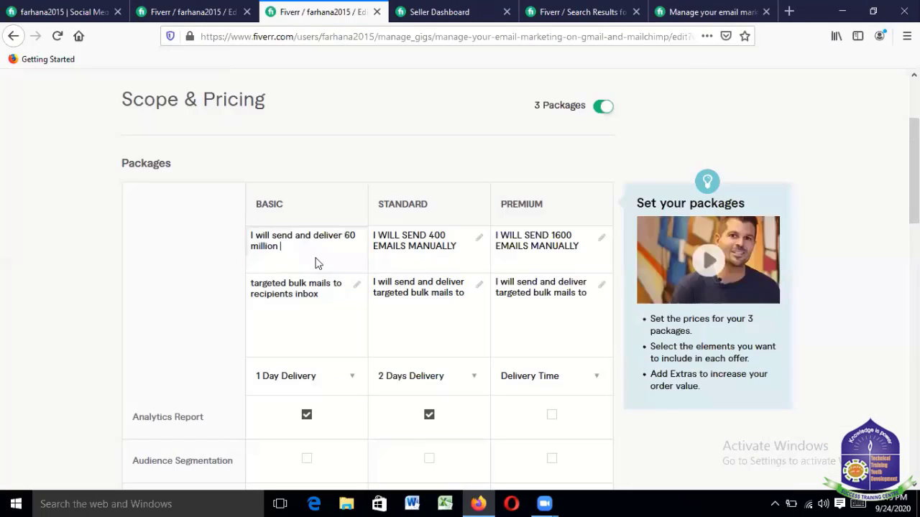
pyautogui.click(297, 246)
pyautogui.tripleClick(255, 235)
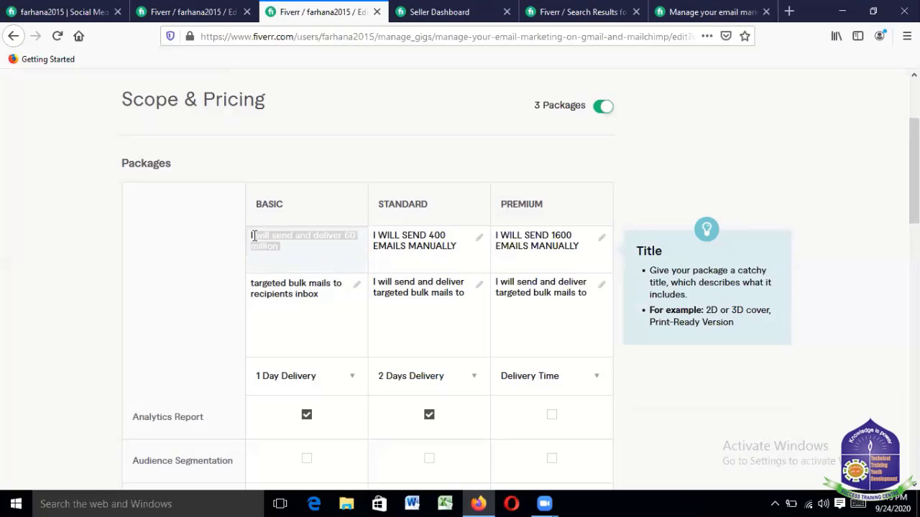